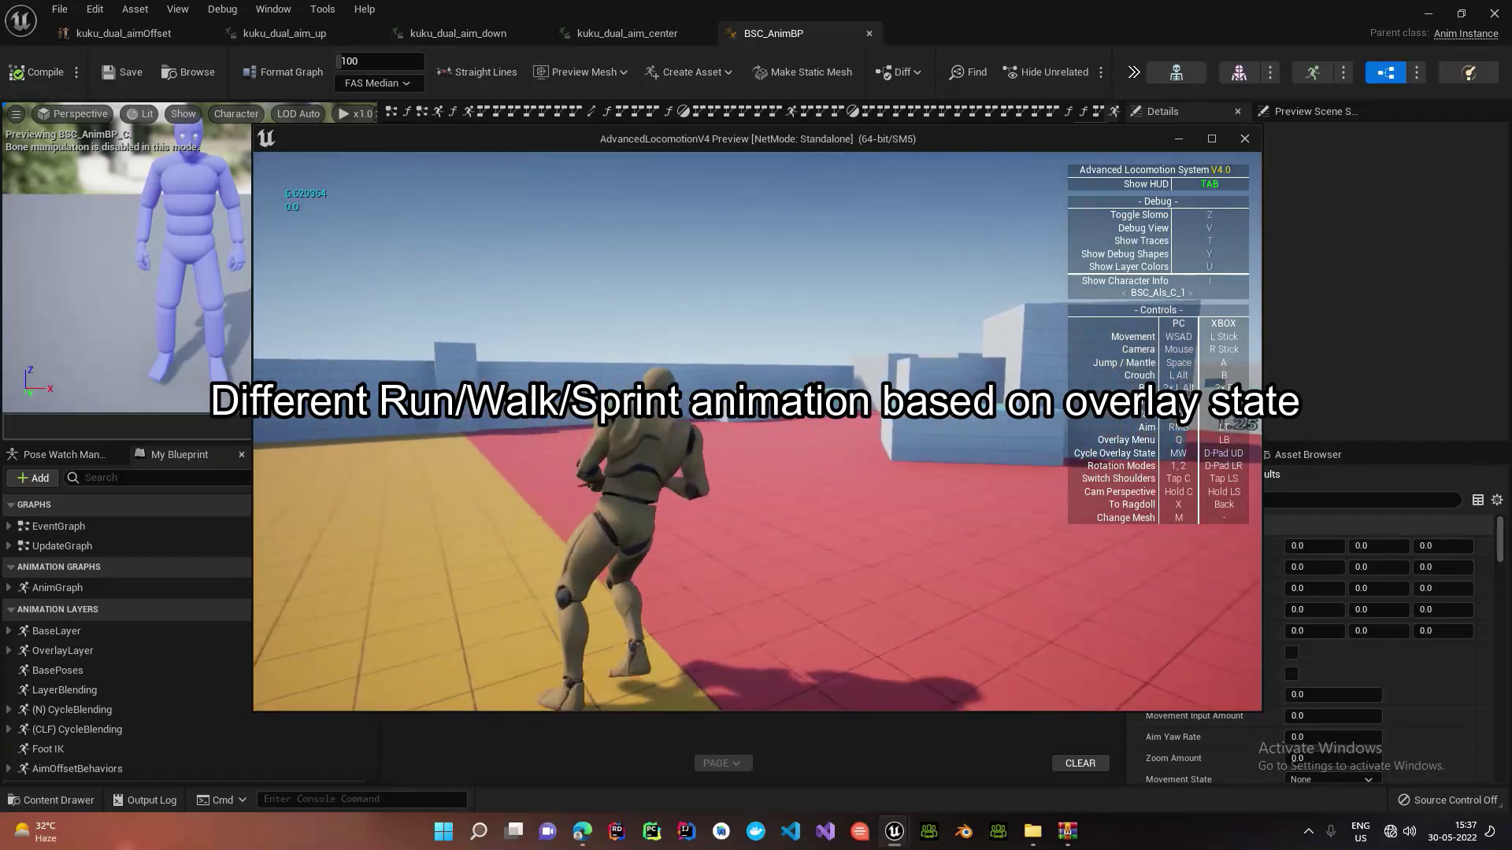
Step: Switch the character's overlay state in the play preview and test its forward run and sprint animation
{"action": "key", "text": "q"}
{"action": "key", "text": "w"}
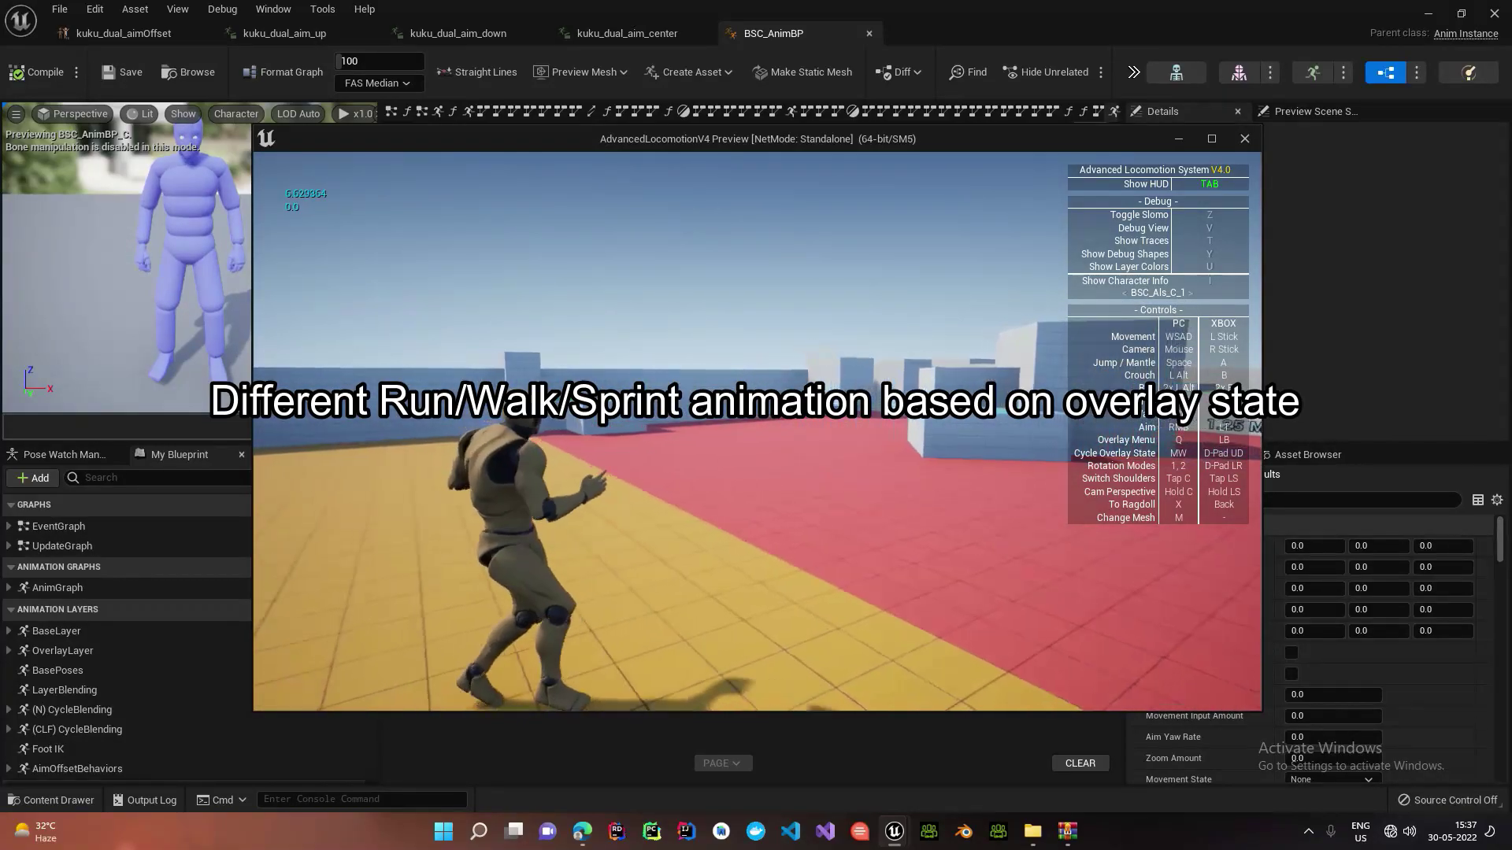
{"action": "key", "text": "shift"}
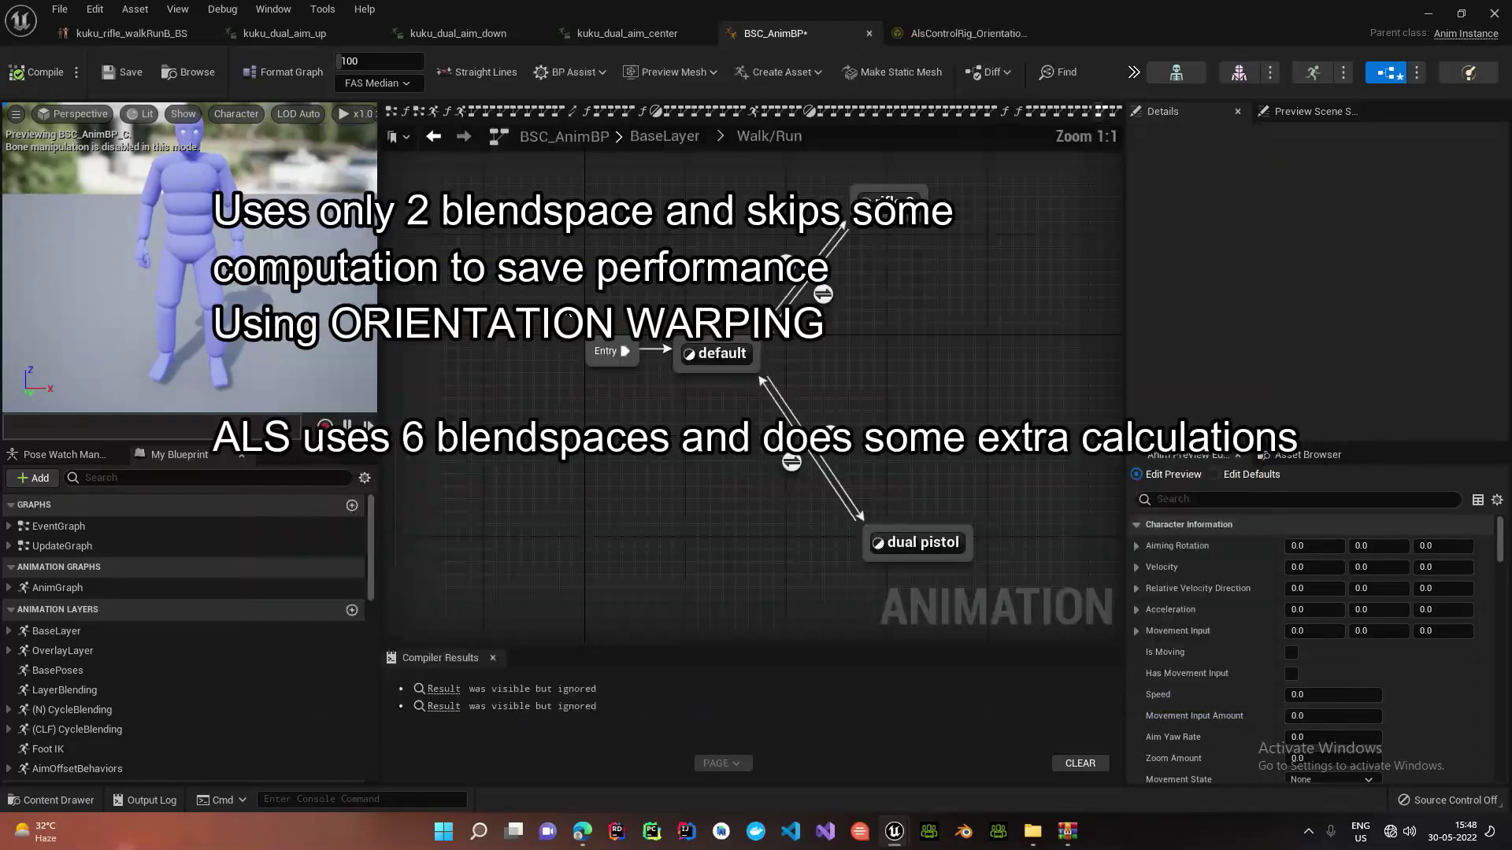
Step: Look inside the default state of the BaseLayer's Walk/Run state machine and return to the state machine
{"action": "left_click_drag", "start_coordinate": [878, 606], "coordinate": [773, 402]}
{"action": "double_click", "coordinate": [540, 384]}
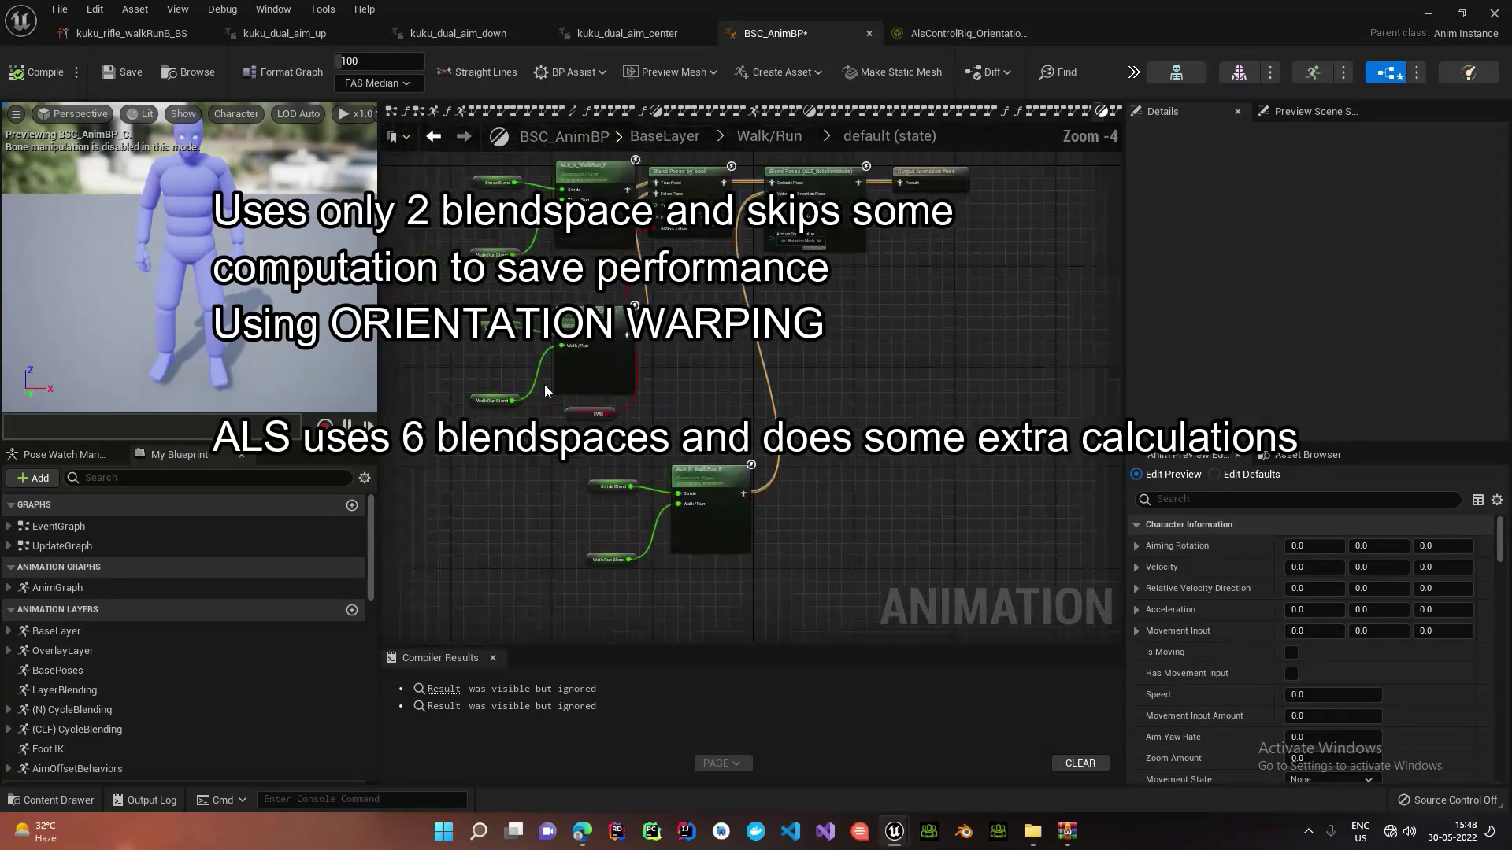
{"action": "double_click", "coordinate": [776, 404]}
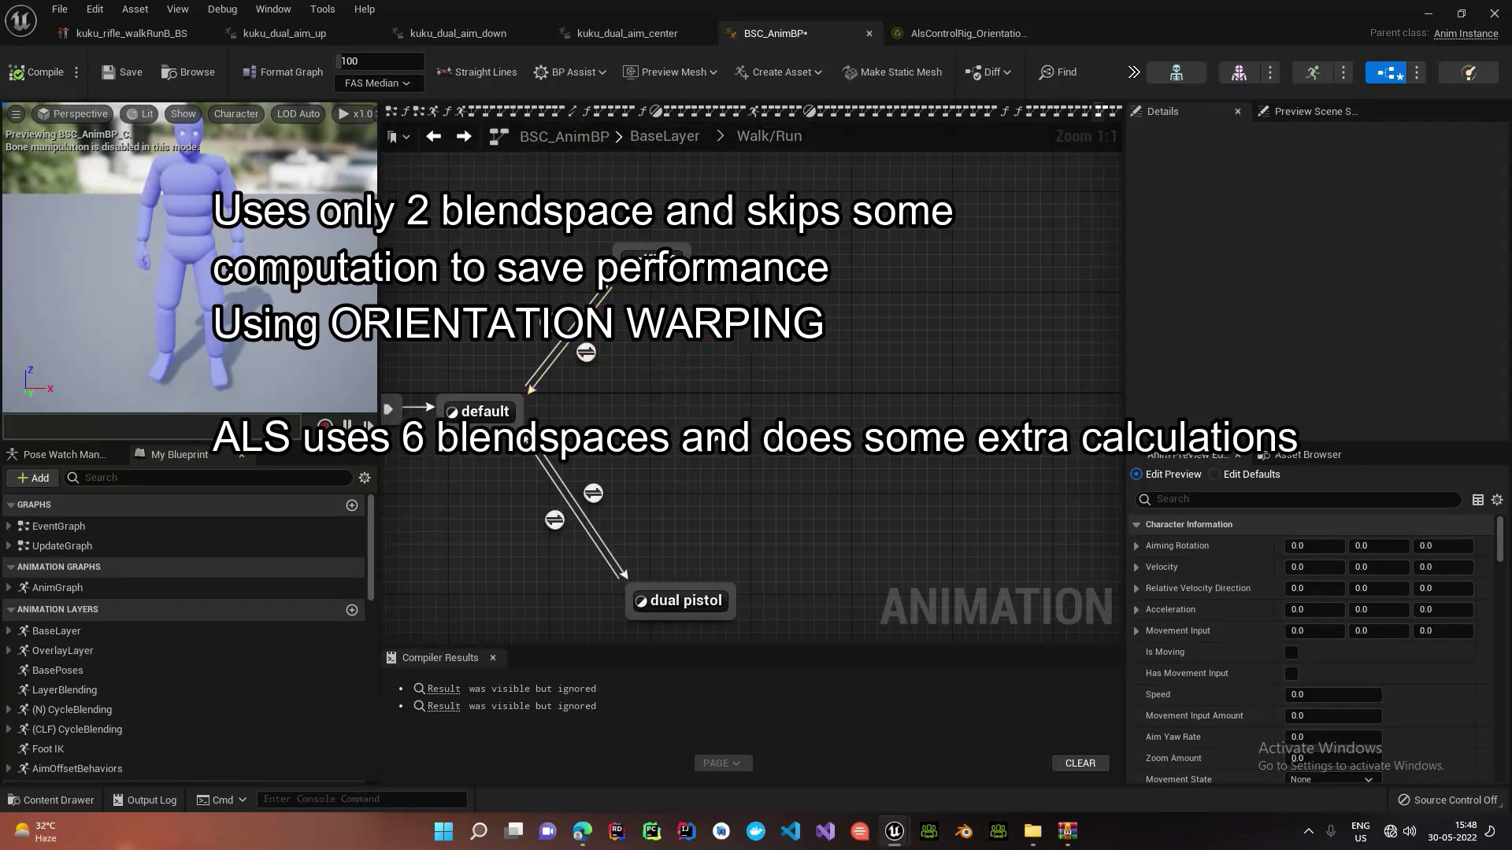
{"action": "left_click_drag", "start_coordinate": [685, 600], "coordinate": [644, 491]}
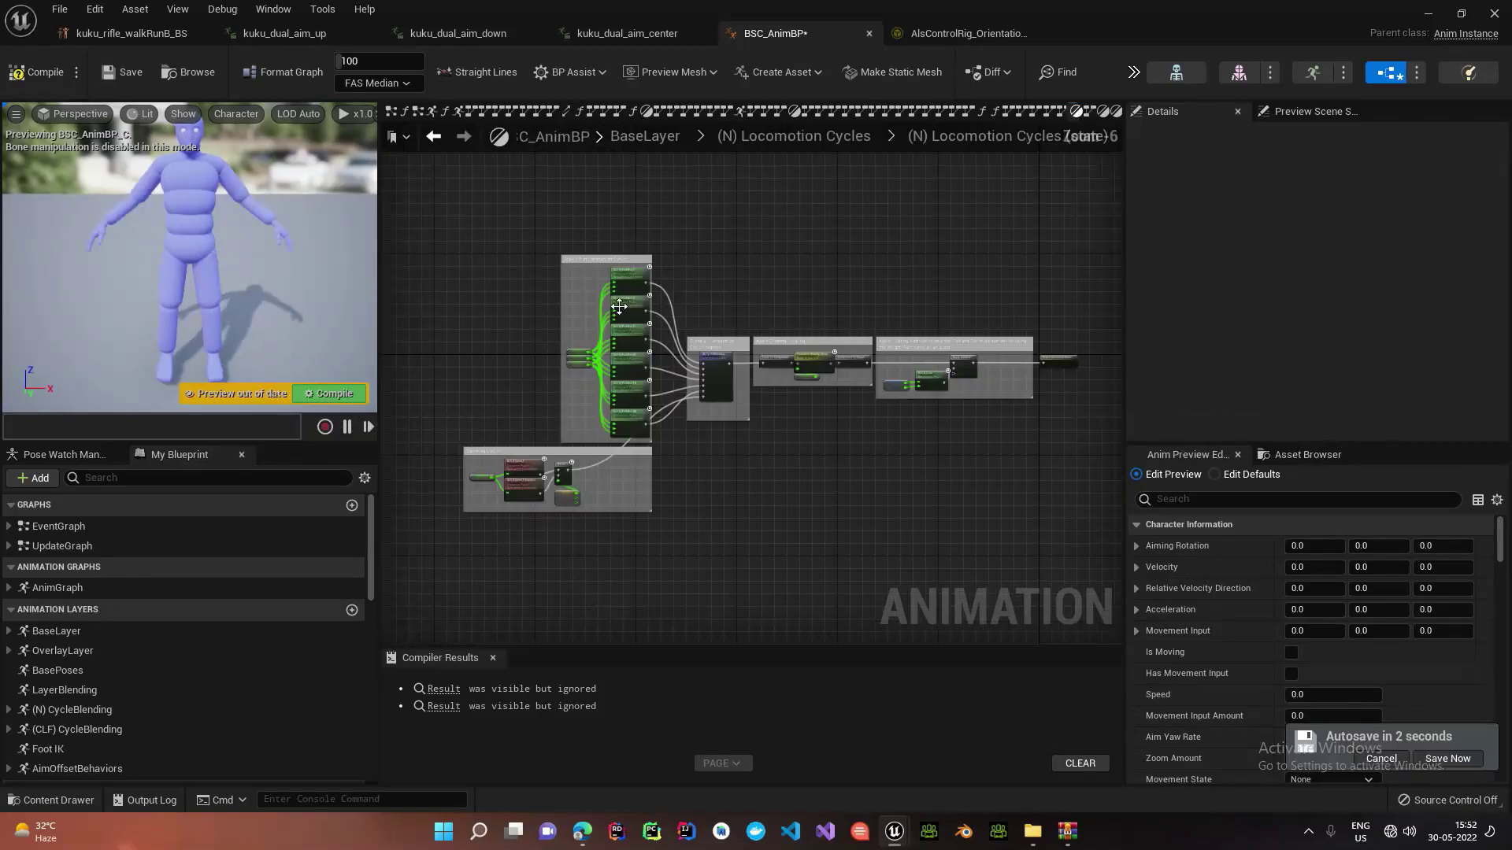
Step: Examine the Walk / Run blendspaces, the cycle blending and the diagonal scaling nodes in the (N) Locomotion Cycles state
{"action": "left_click_drag", "start_coordinate": [663, 422], "coordinate": [664, 424]}
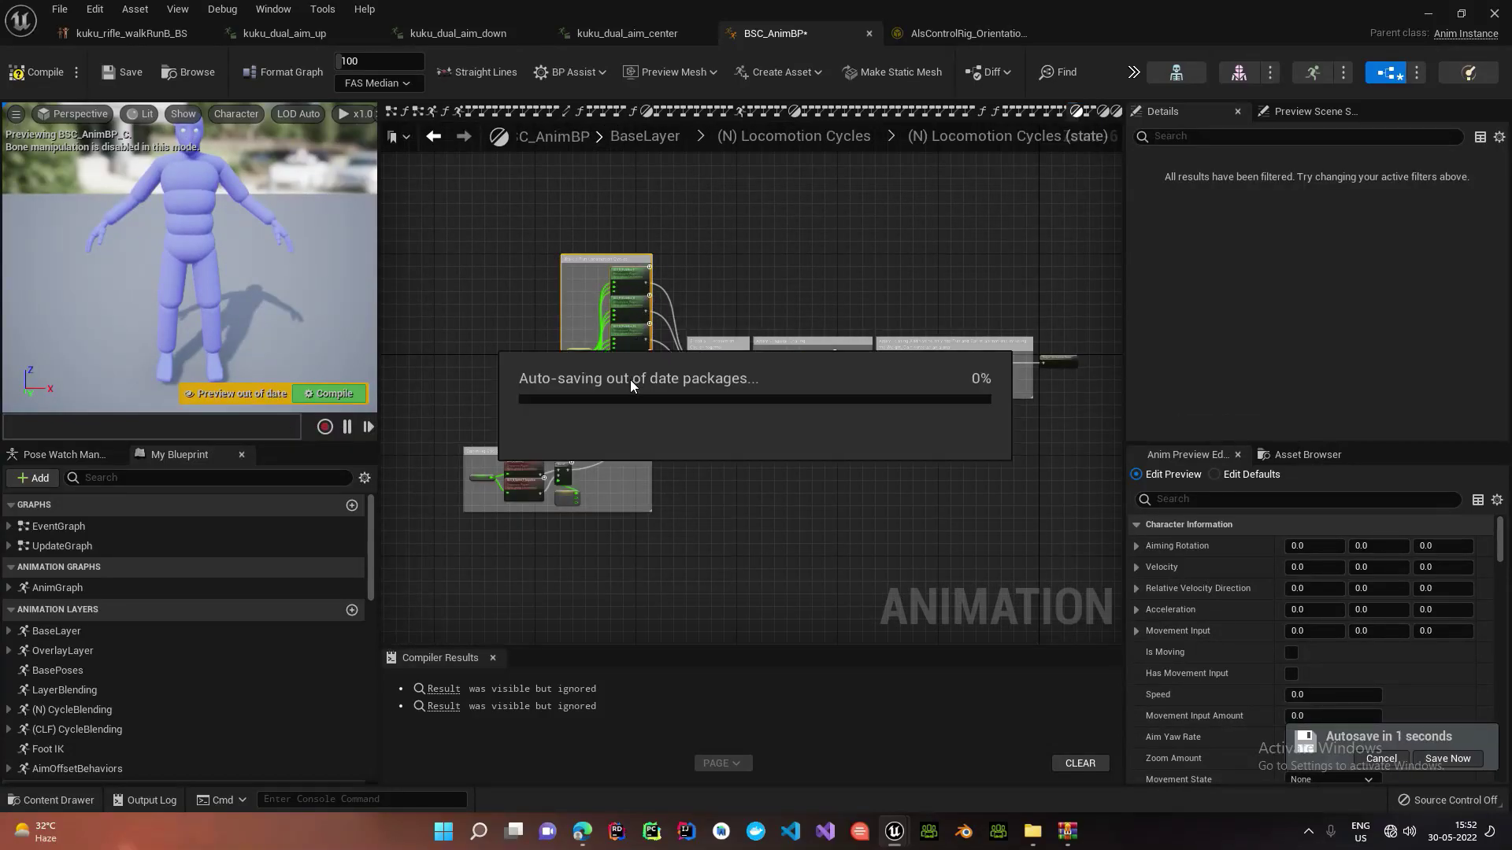
{"action": "scroll", "coordinate": [590, 315], "scroll_direction": "up", "scroll_amount": 4}
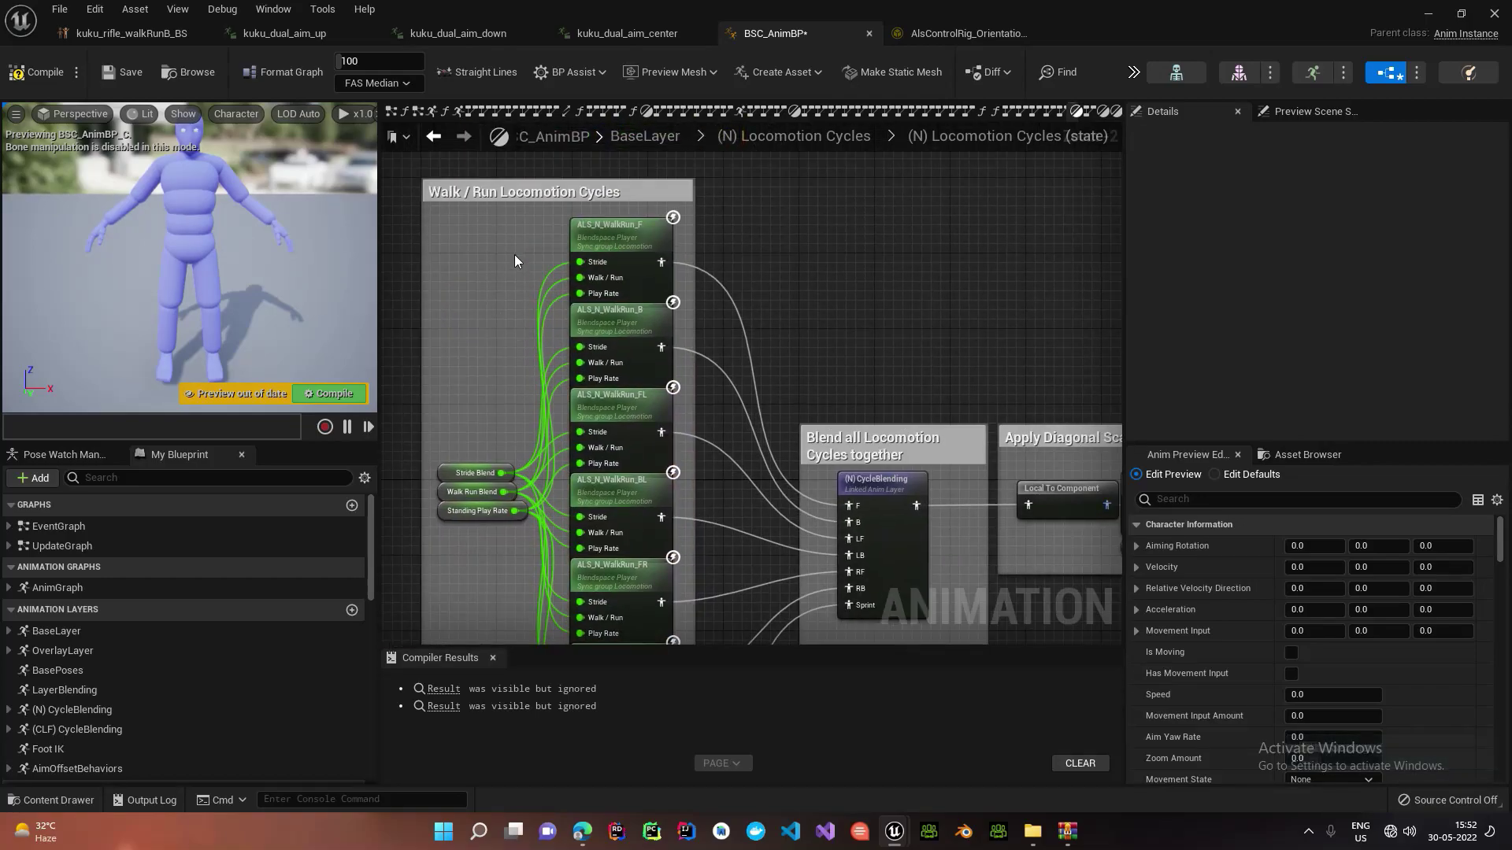
{"action": "left_click", "coordinate": [613, 230]}
{"action": "right_click_drag", "start_coordinate": [948, 393], "coordinate": [724, 277]}
{"action": "left_click", "coordinate": [724, 278]}
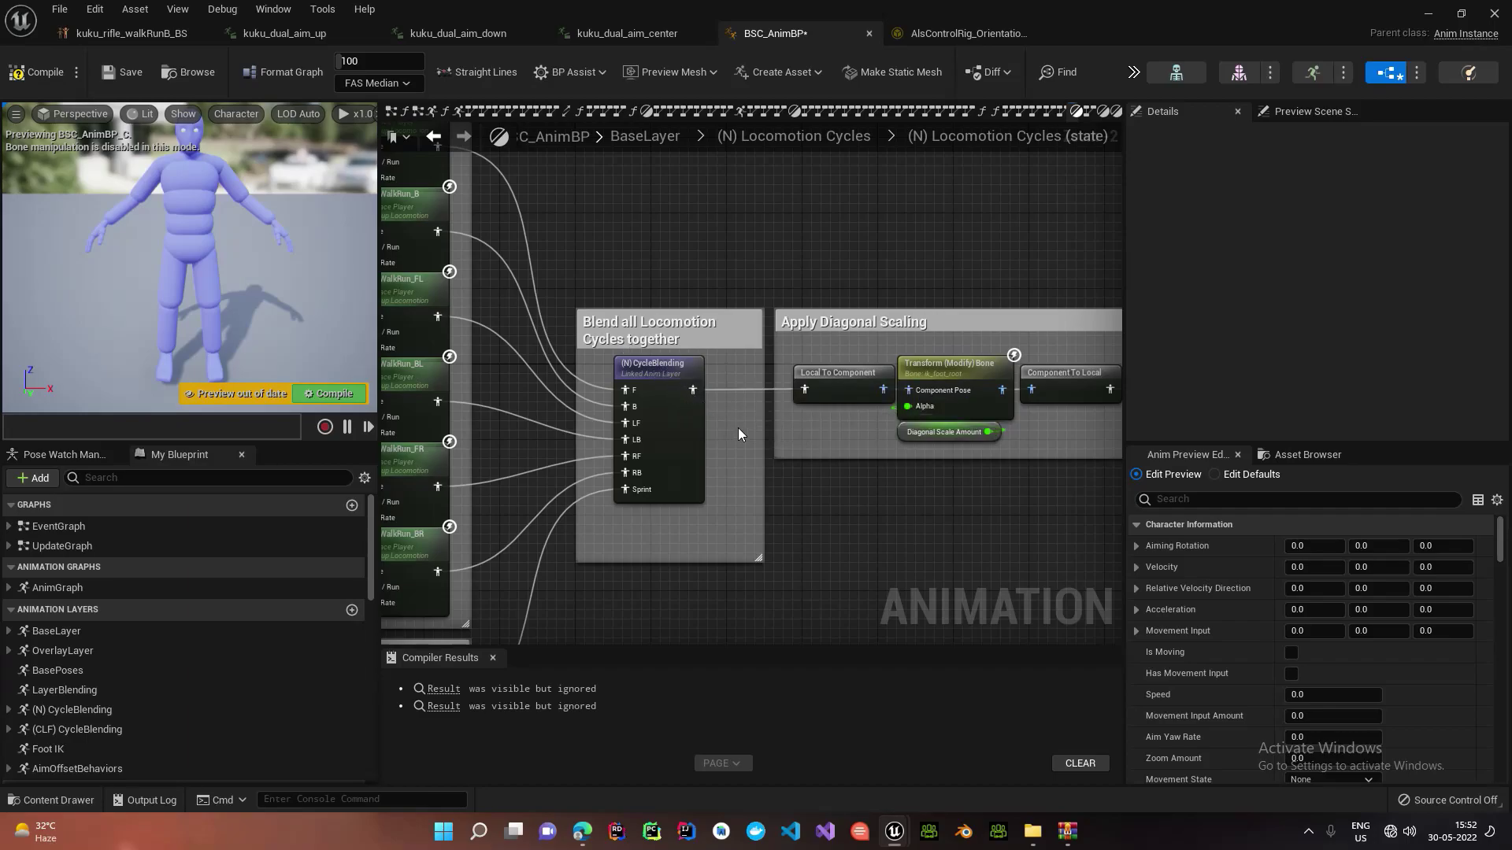
{"action": "right_click_drag", "start_coordinate": [738, 427], "coordinate": [698, 411]}
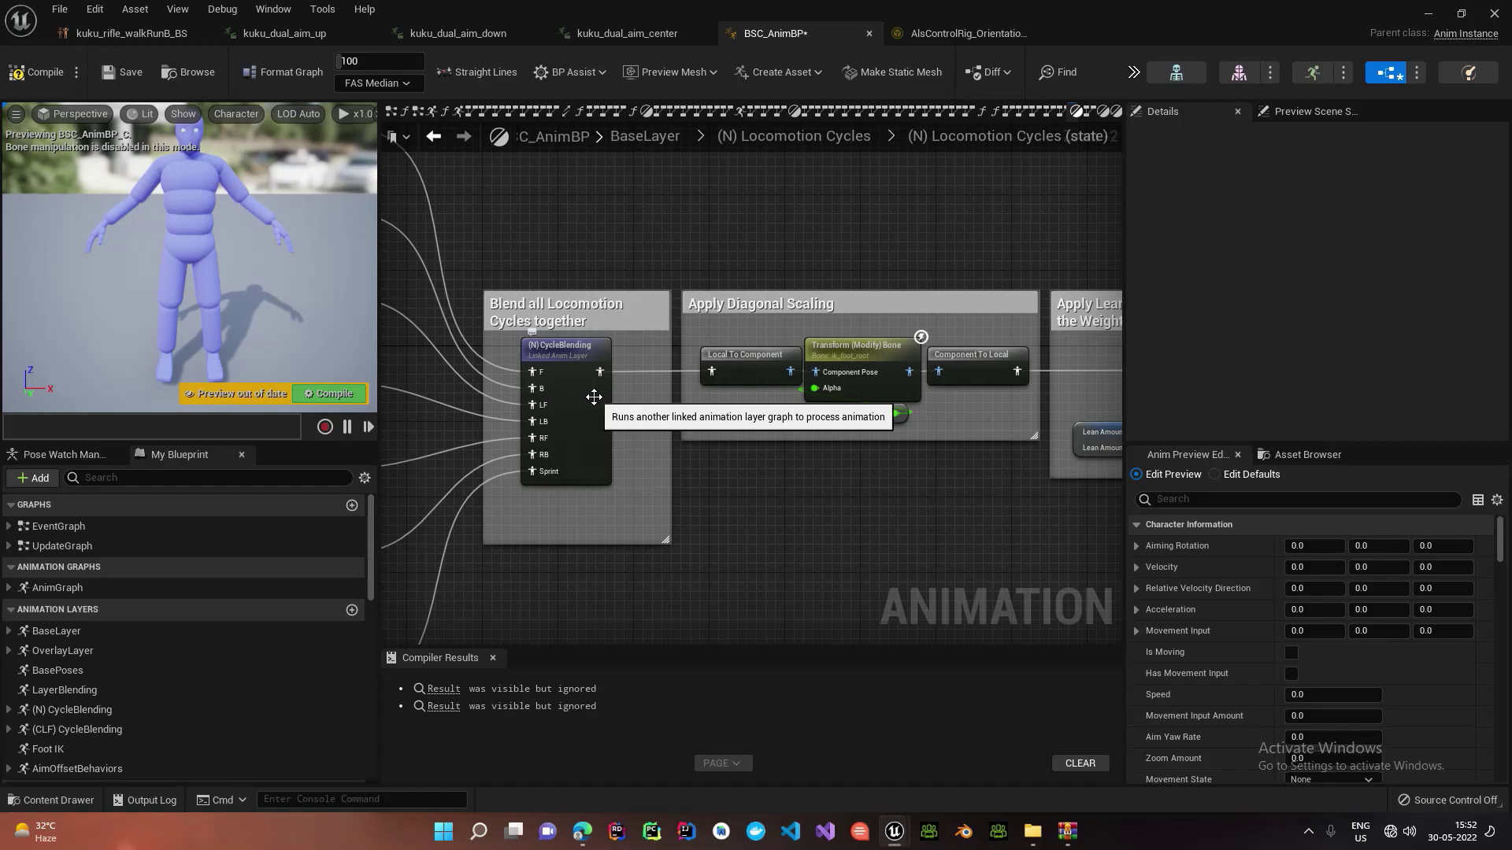
{"action": "scroll", "coordinate": [608, 399], "scroll_direction": "down", "scroll_amount": 3}
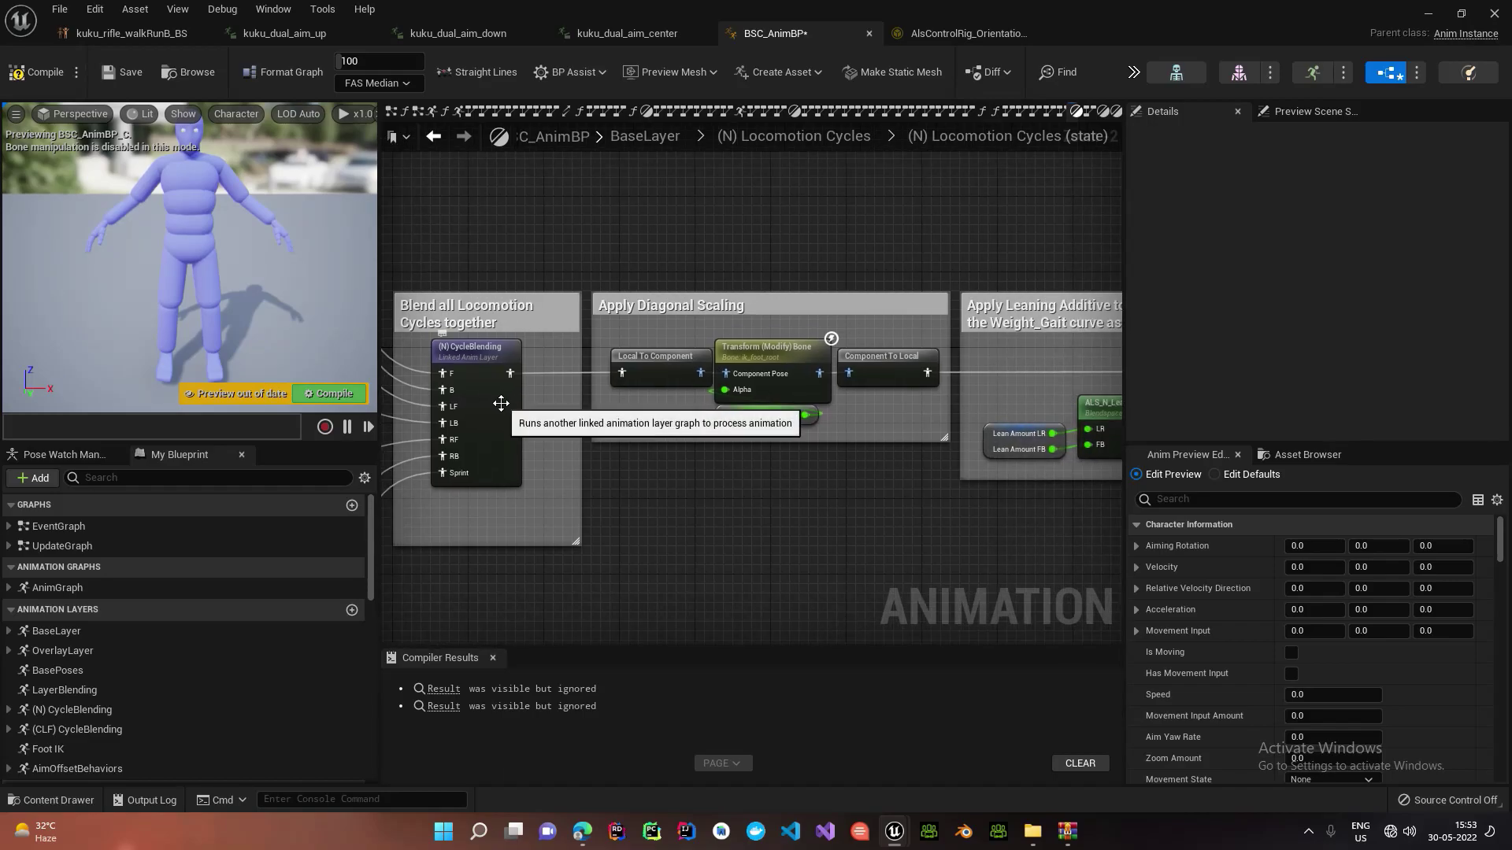
{"action": "scroll", "coordinate": [520, 410], "scroll_direction": "down", "scroll_amount": 3}
{"action": "scroll", "coordinate": [530, 404], "scroll_direction": "up", "scroll_amount": 3}
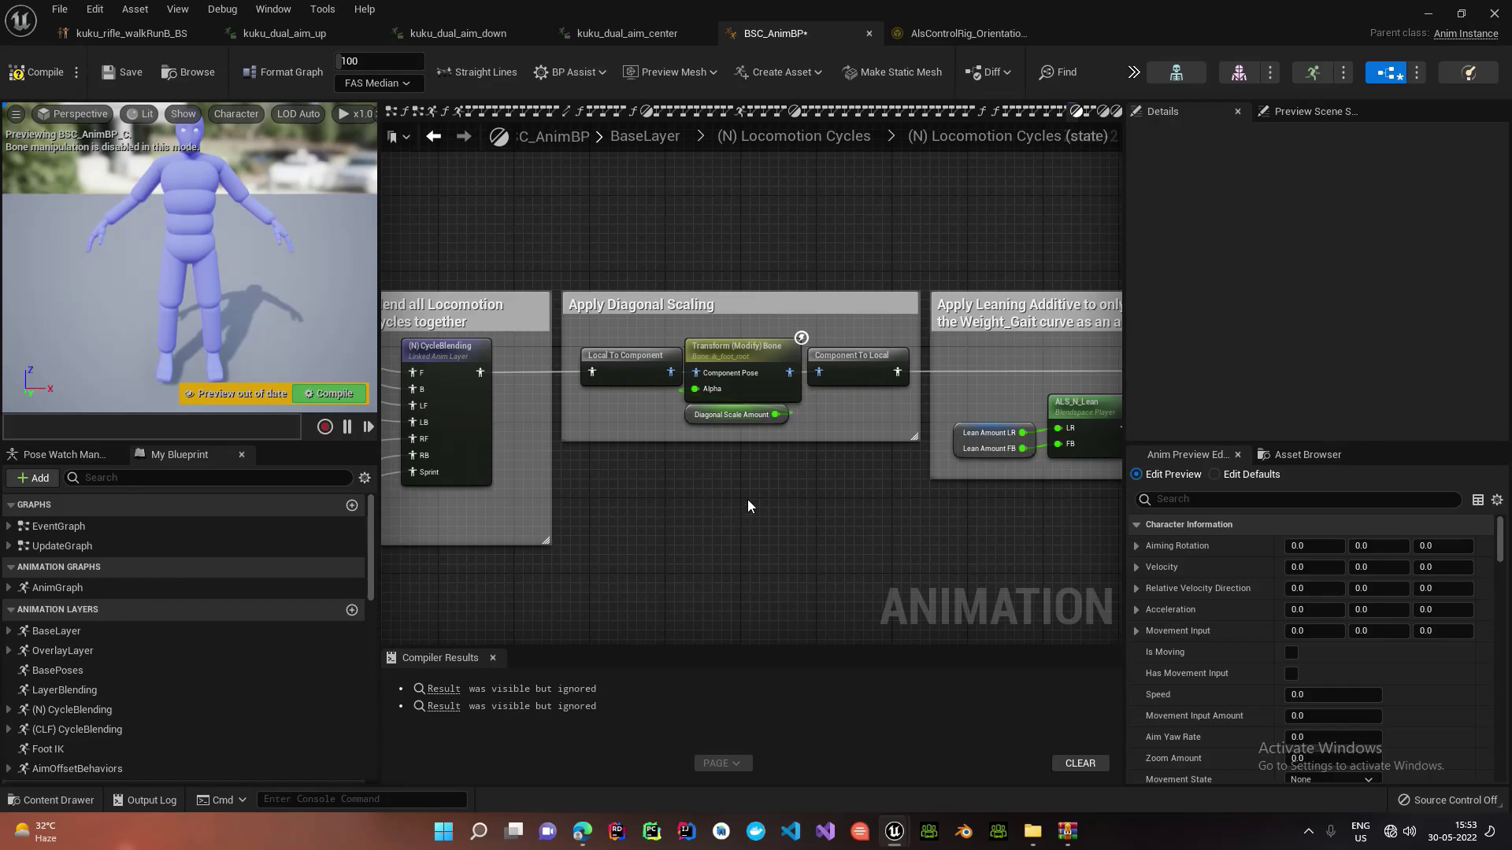
{"action": "right_click_drag", "start_coordinate": [748, 499], "coordinate": [740, 504]}
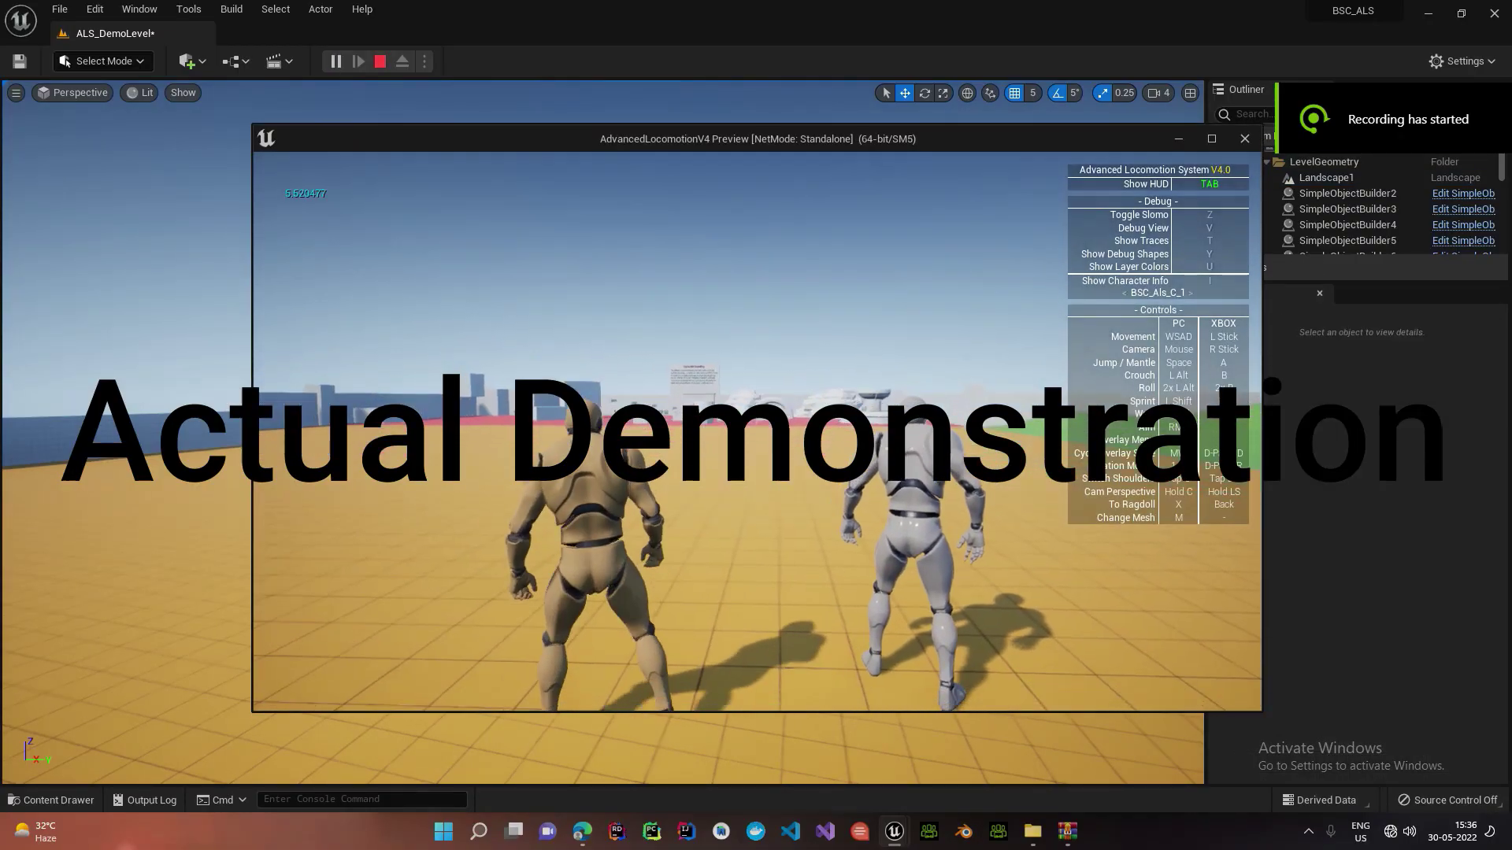
Step: Run the character around the demo level in the play preview and test its movement after an overlay change
{"action": "key", "text": "w"}
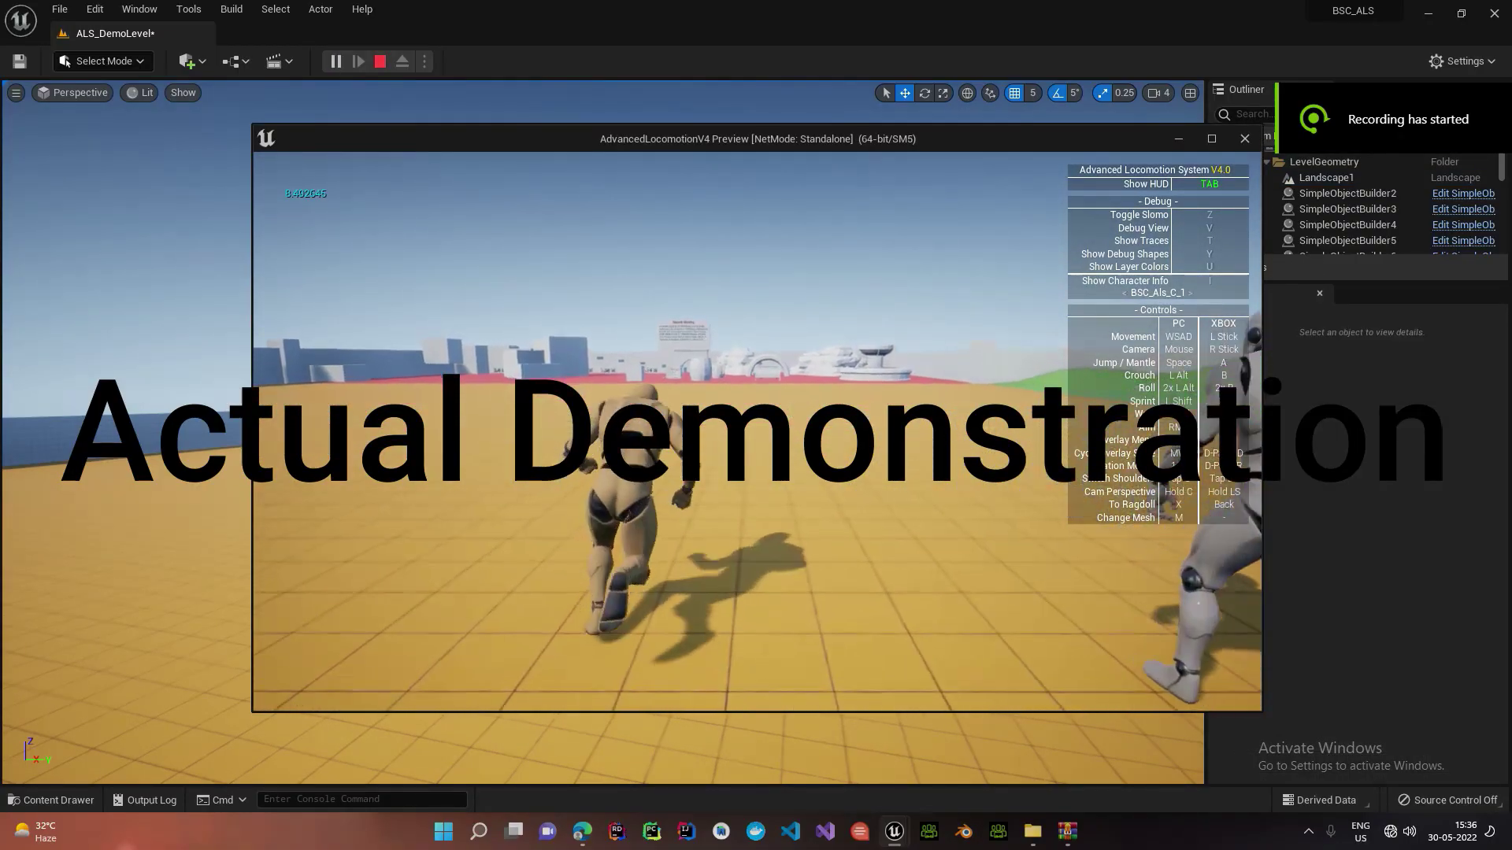
{"action": "key", "text": "a"}
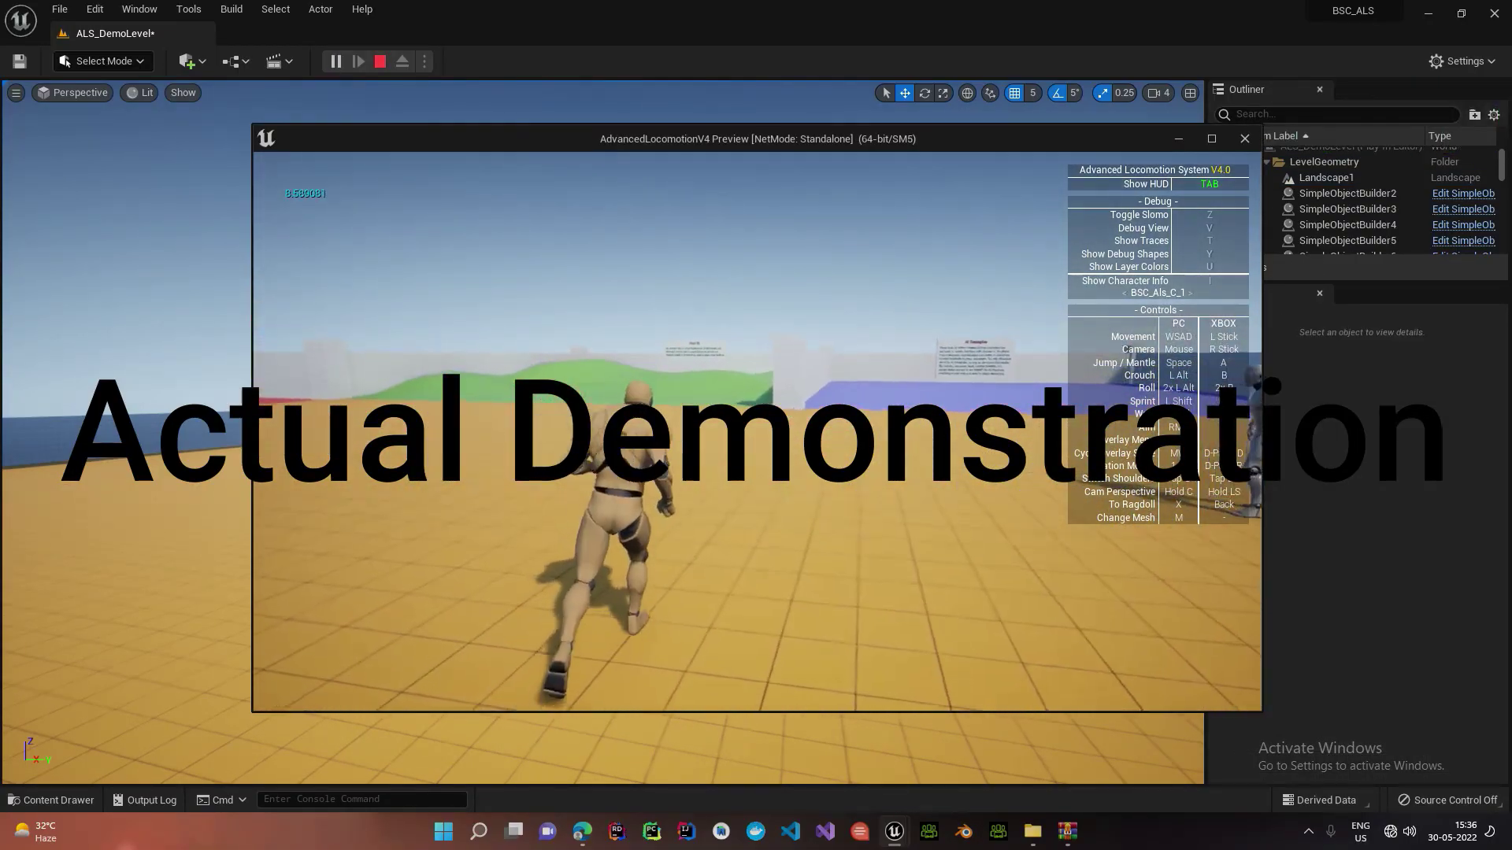
{"action": "key", "text": "q"}
{"action": "scroll", "coordinate": [705, 528], "scroll_direction": "up", "scroll_amount": 1}
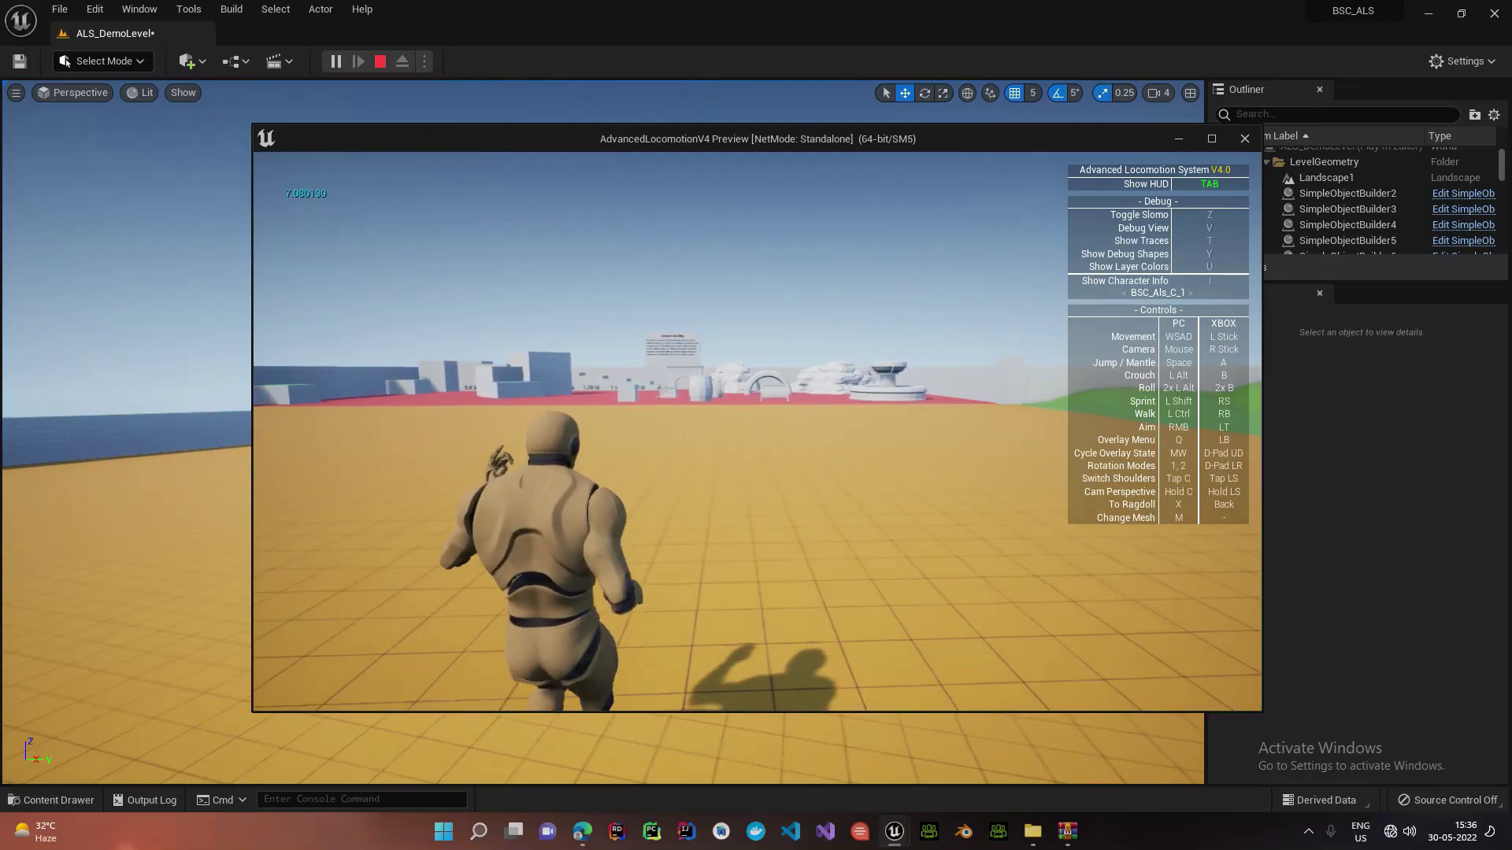
{"action": "key", "text": "d"}
{"action": "key", "text": "w"}
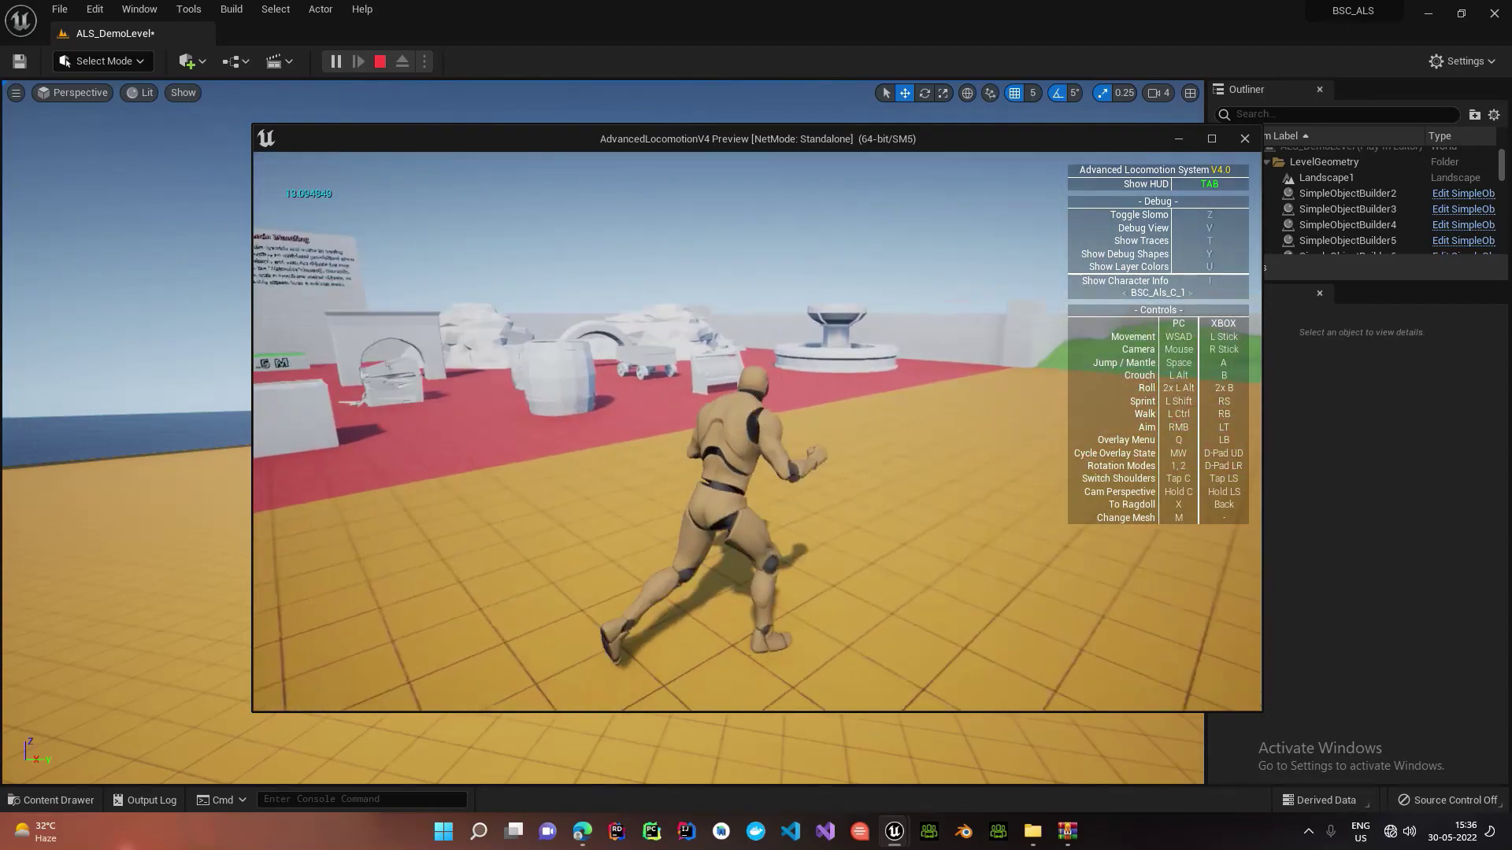
Step: Change the character's overlay to a weapon state, test running with it, and end the play session
{"action": "key", "text": "q"}
{"action": "scroll", "coordinate": [691, 468], "scroll_direction": "up", "scroll_amount": 8}
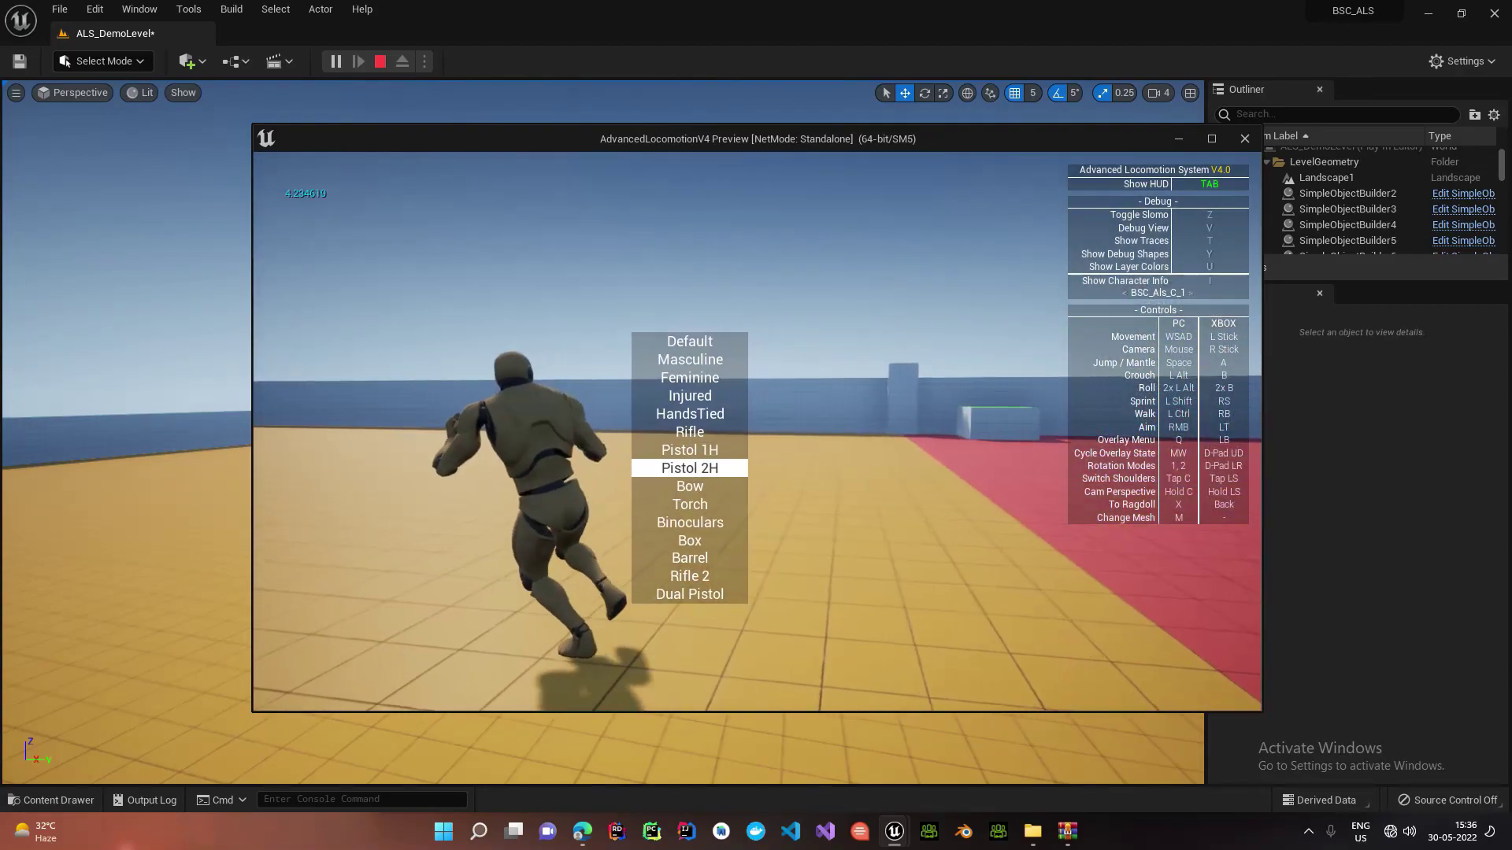
{"action": "scroll", "coordinate": [756, 432], "scroll_direction": "up", "scroll_amount": 2}
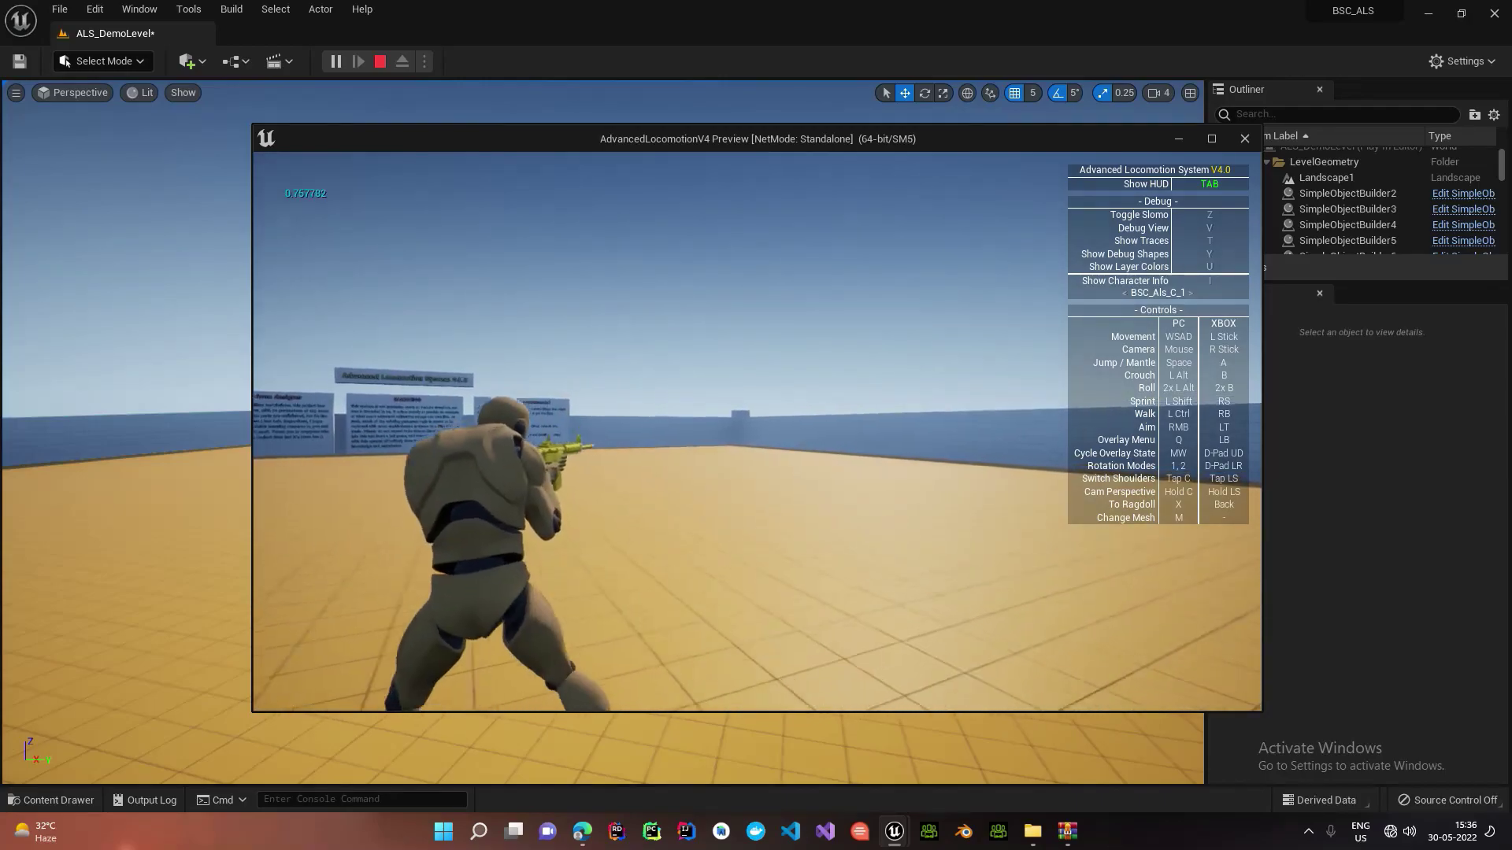
{"action": "key", "text": "w"}
{"action": "key", "text": "w"}
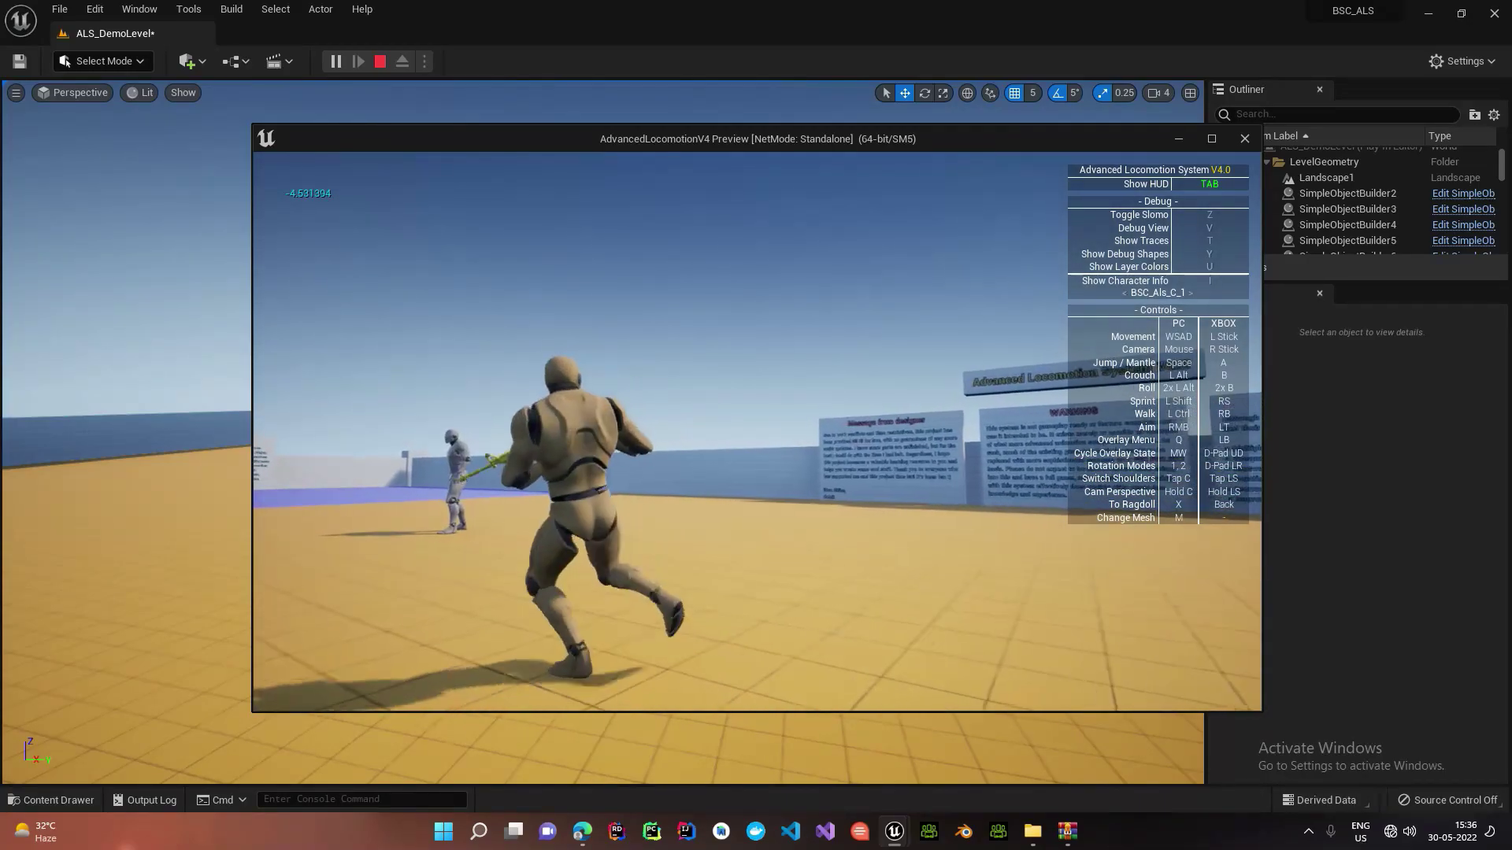
{"action": "key", "text": "Escape"}
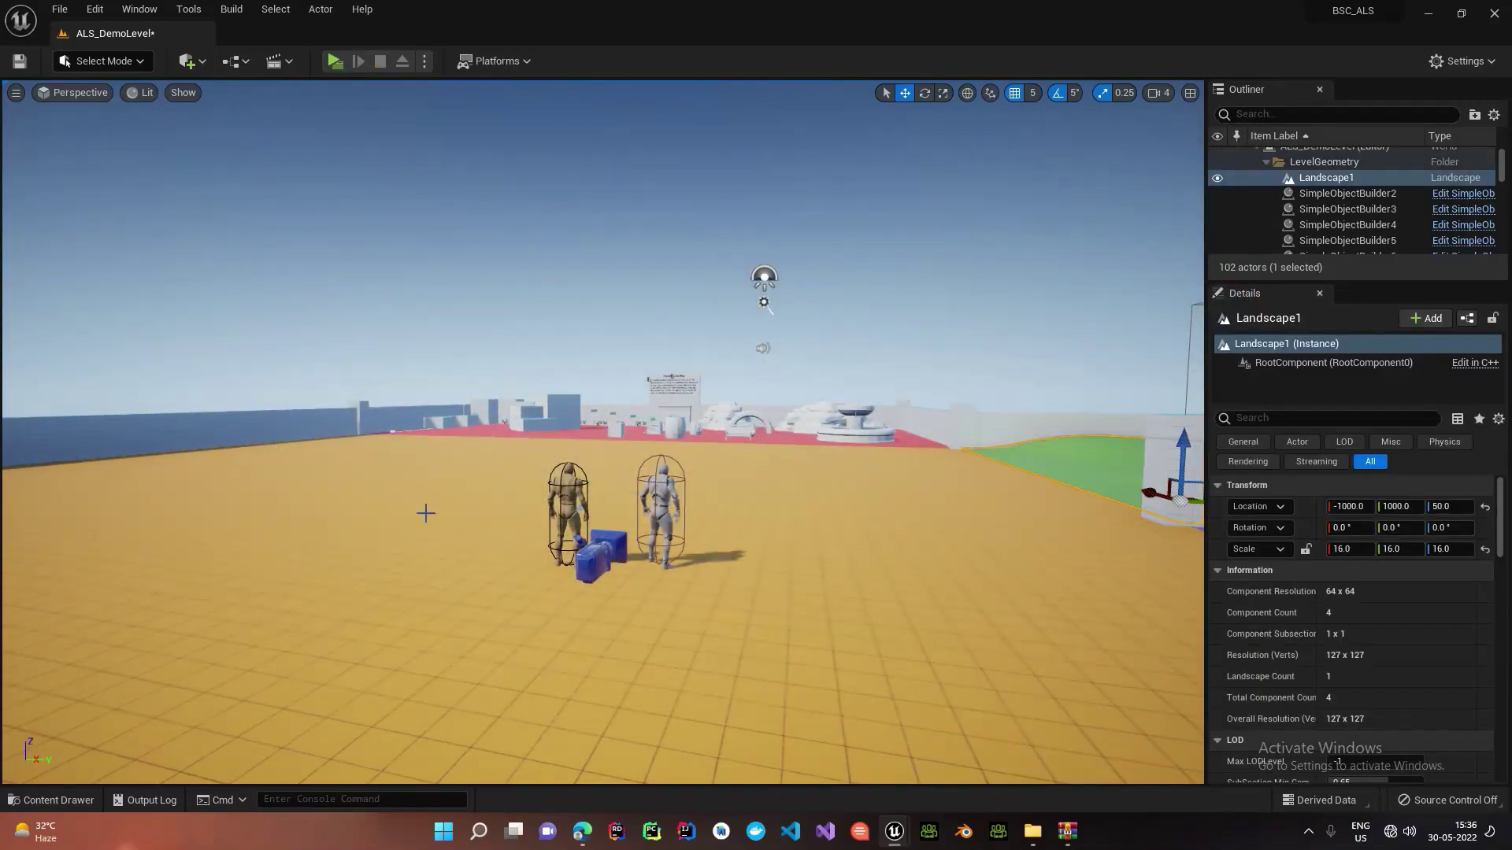
Step: Switch to the BSC_AnimBP editor and connect the cached pose 'Final Moving Pose' to the (N) Locomotion Cycles pose in the BaseLayer
{"action": "key", "text": "alt+Tab"}
{"action": "scroll", "coordinate": [693, 301], "scroll_direction": "up", "scroll_amount": 4}
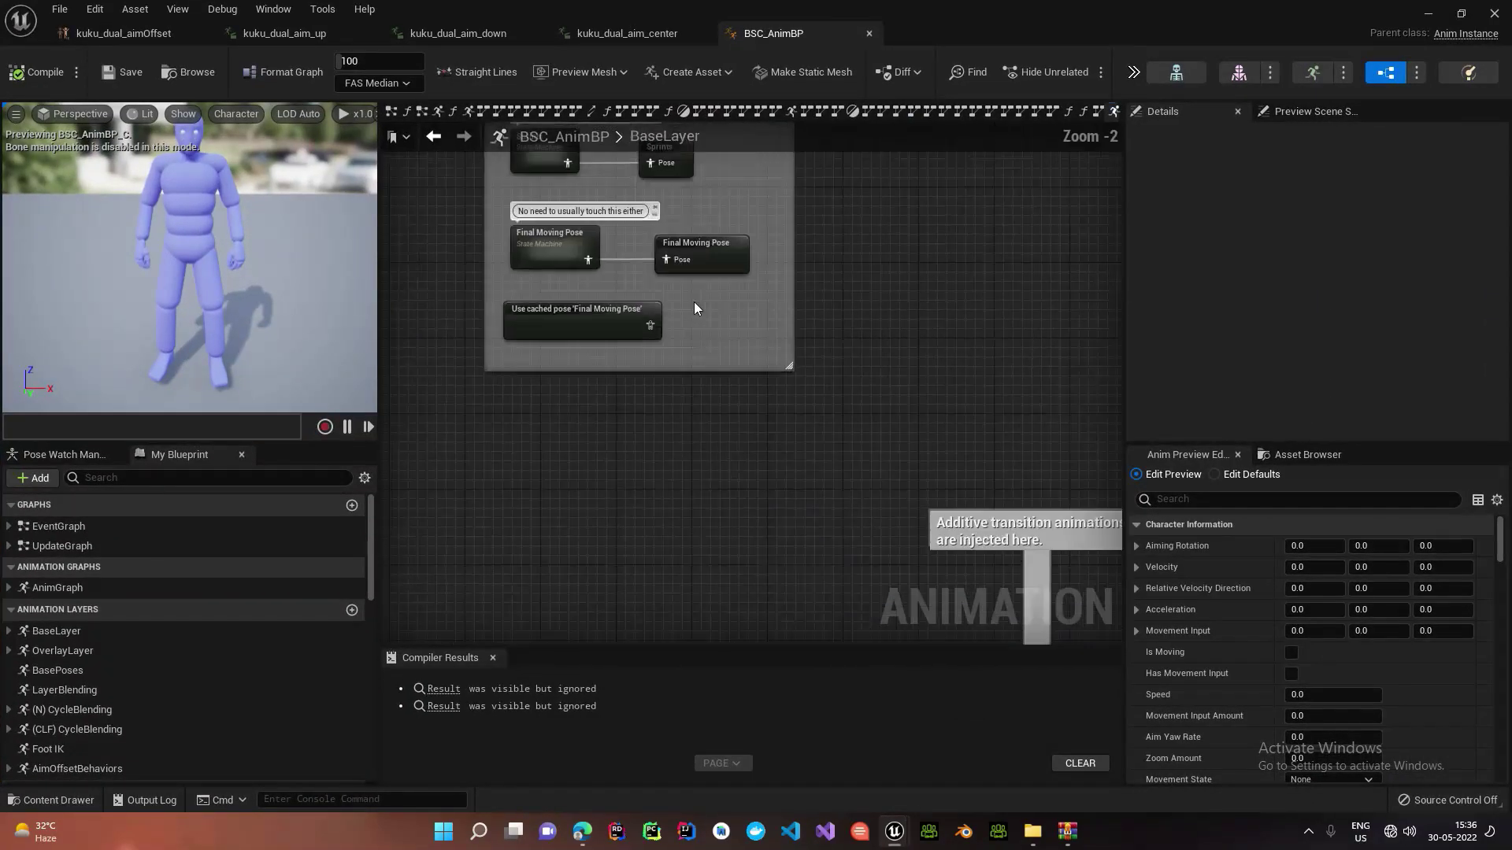
{"action": "right_click_drag", "start_coordinate": [655, 386], "coordinate": [649, 259]}
{"action": "scroll", "coordinate": [586, 204], "scroll_direction": "down", "scroll_amount": 4}
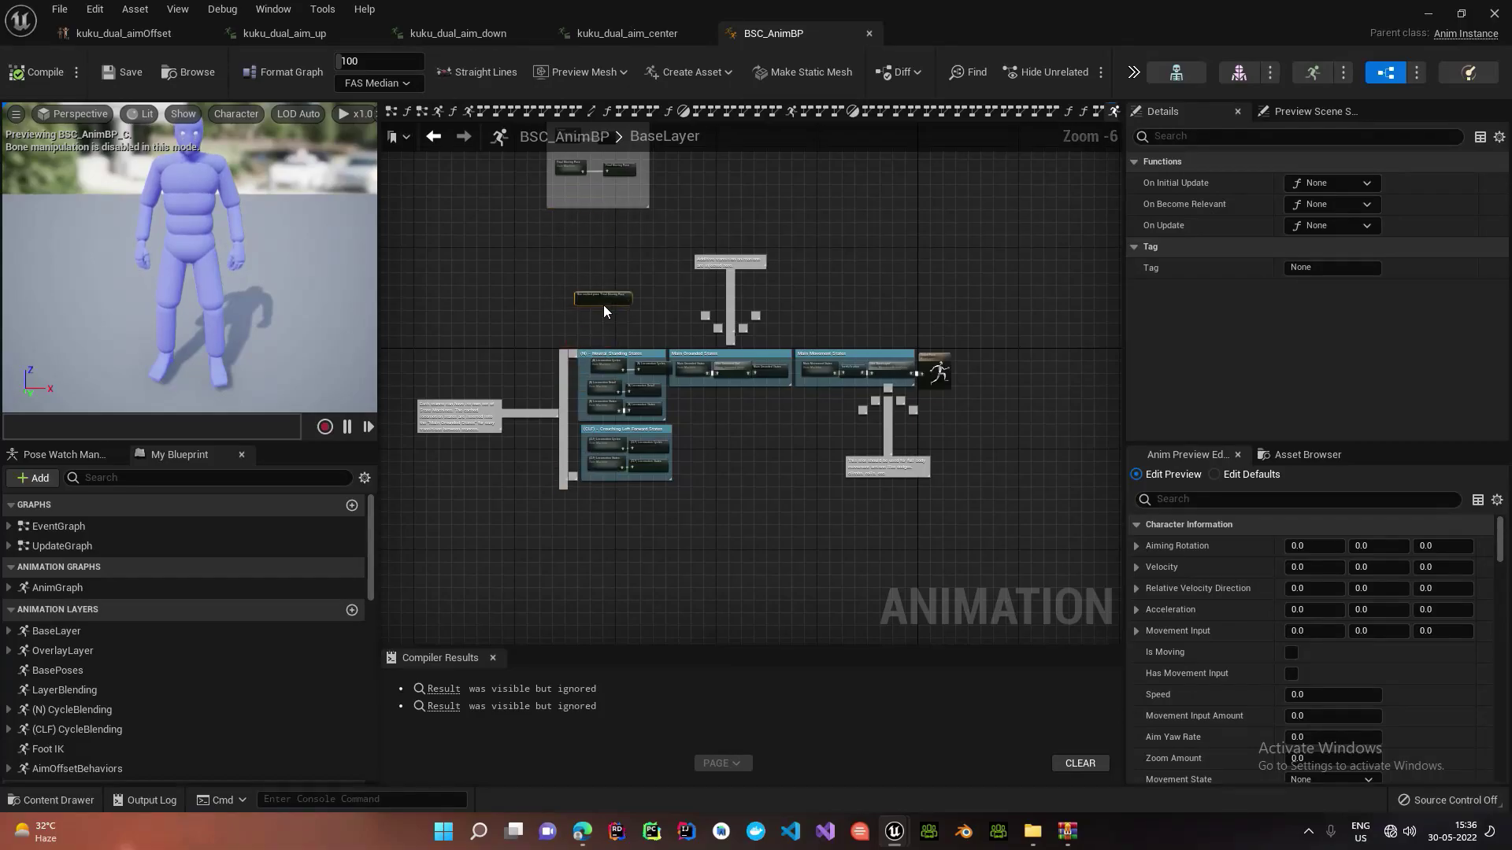
{"action": "scroll", "coordinate": [602, 299], "scroll_direction": "up", "scroll_amount": 5}
{"action": "left_click_drag", "start_coordinate": [671, 250], "coordinate": [686, 400]}
Step: Move the old (N) Locomotion Cycles state machine node out of the way, above the Neutral Standing States group
{"action": "left_click_drag", "start_coordinate": [568, 376], "coordinate": [599, 317]}
{"action": "scroll", "coordinate": [564, 243], "scroll_direction": "down", "scroll_amount": 4}
{"action": "scroll", "coordinate": [582, 272], "scroll_direction": "up", "scroll_amount": 5}
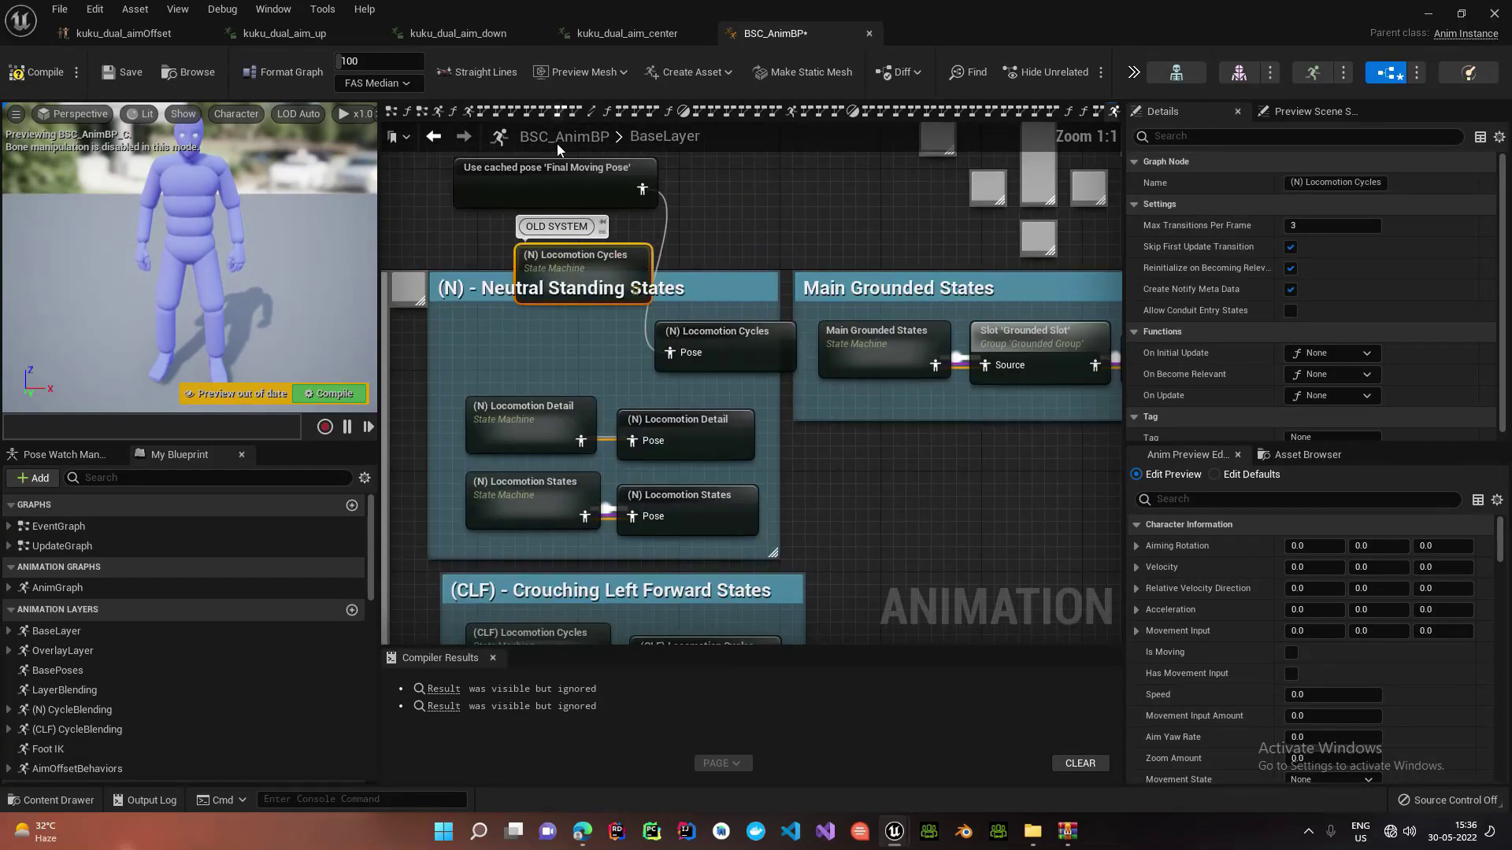
{"action": "right_click_drag", "start_coordinate": [558, 238], "coordinate": [616, 410]}
{"action": "left_click_drag", "start_coordinate": [614, 418], "coordinate": [458, 237]}
Step: Place the 'Final Moving Pose' cached pose node beside (N) Locomotion Cycles in the Neutral Standing States group and save the blueprint
{"action": "right_click_drag", "start_coordinate": [756, 551], "coordinate": [752, 233]}
{"action": "right_click_drag", "start_coordinate": [743, 515], "coordinate": [744, 290]}
{"action": "left_click_drag", "start_coordinate": [608, 245], "coordinate": [607, 421]}
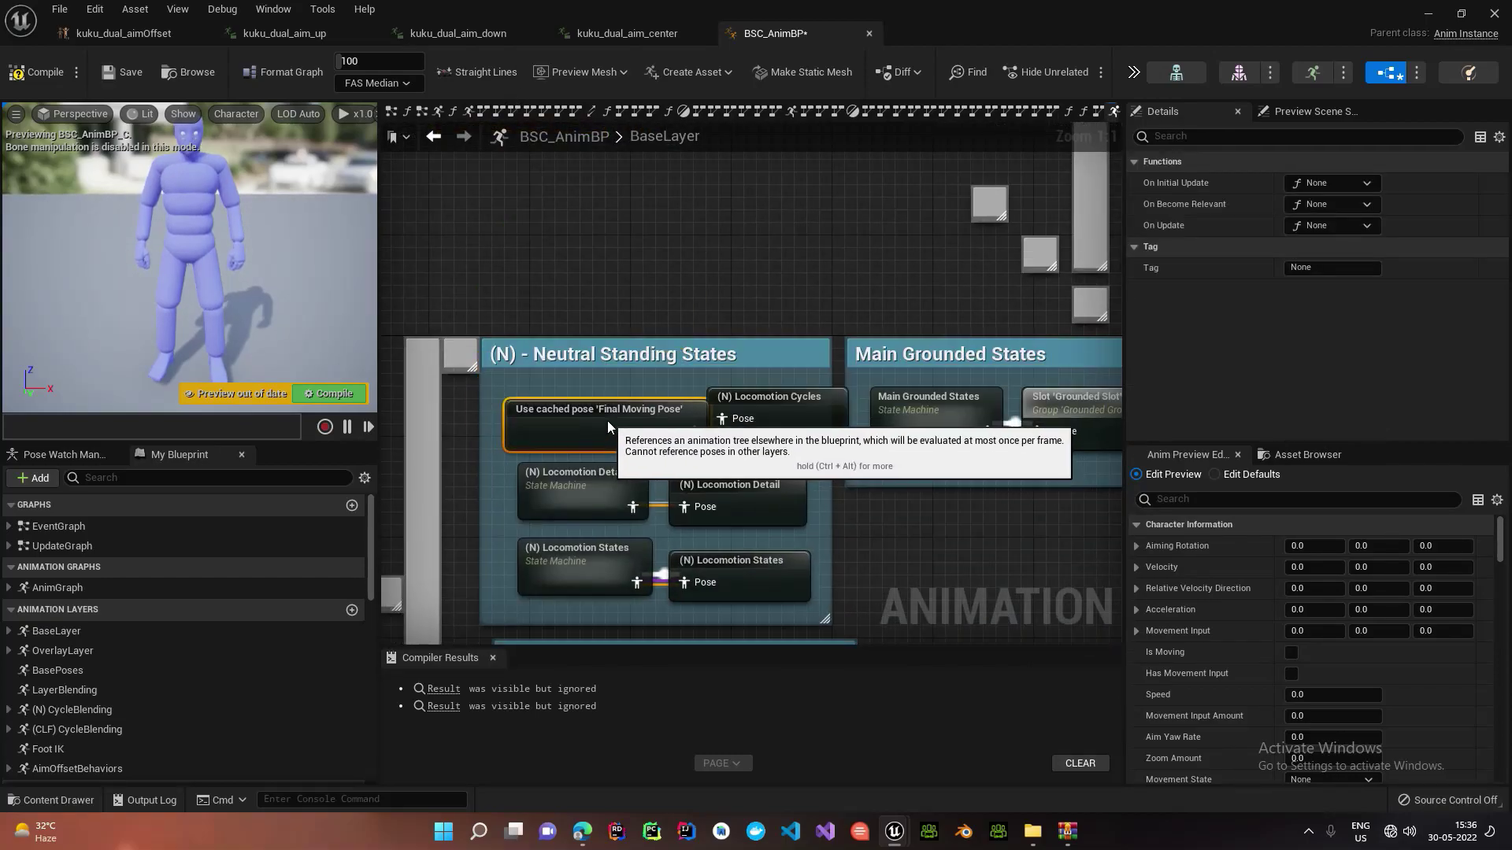
{"action": "left_click", "coordinate": [664, 268]}
{"action": "key", "text": "ctrl+s"}
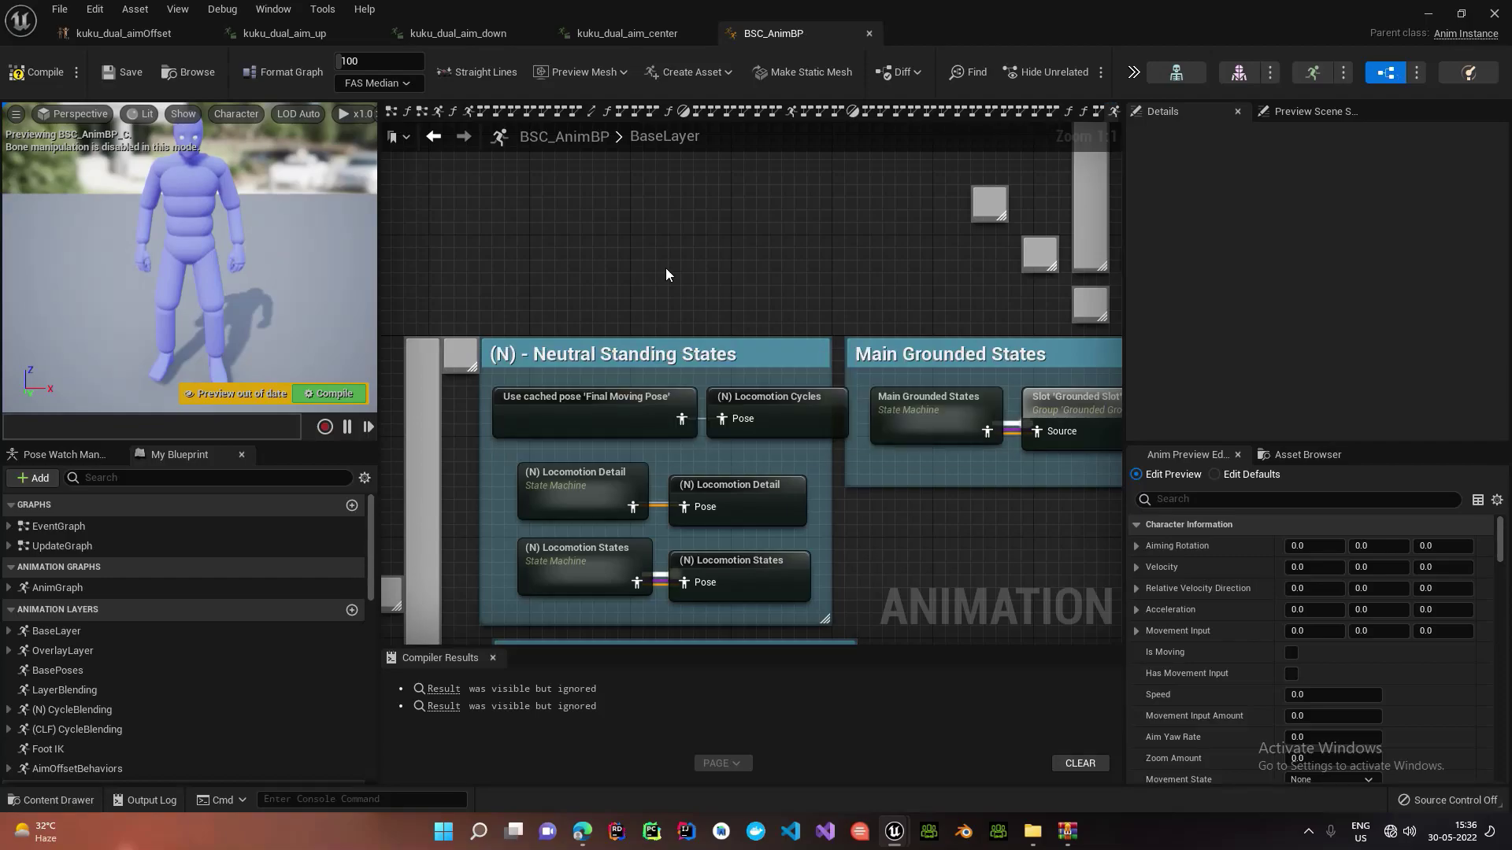
Step: Start a play session and run the character forward to test the new locomotion system
{"action": "key", "text": "alt+p"}
{"action": "left_click", "coordinate": [665, 268]}
{"action": "key", "text": "w"}
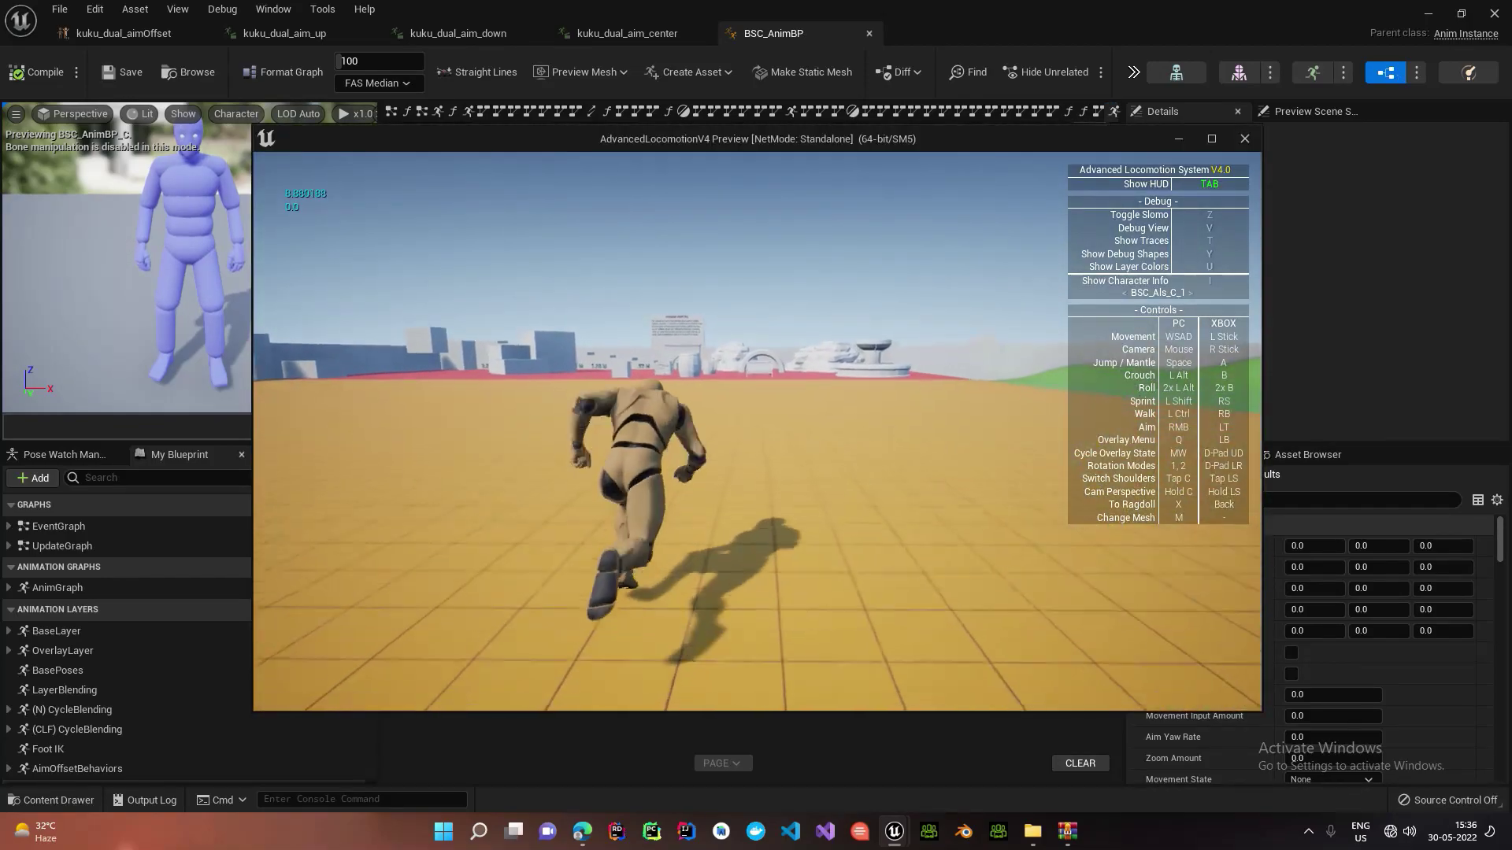
{"action": "key", "text": "w"}
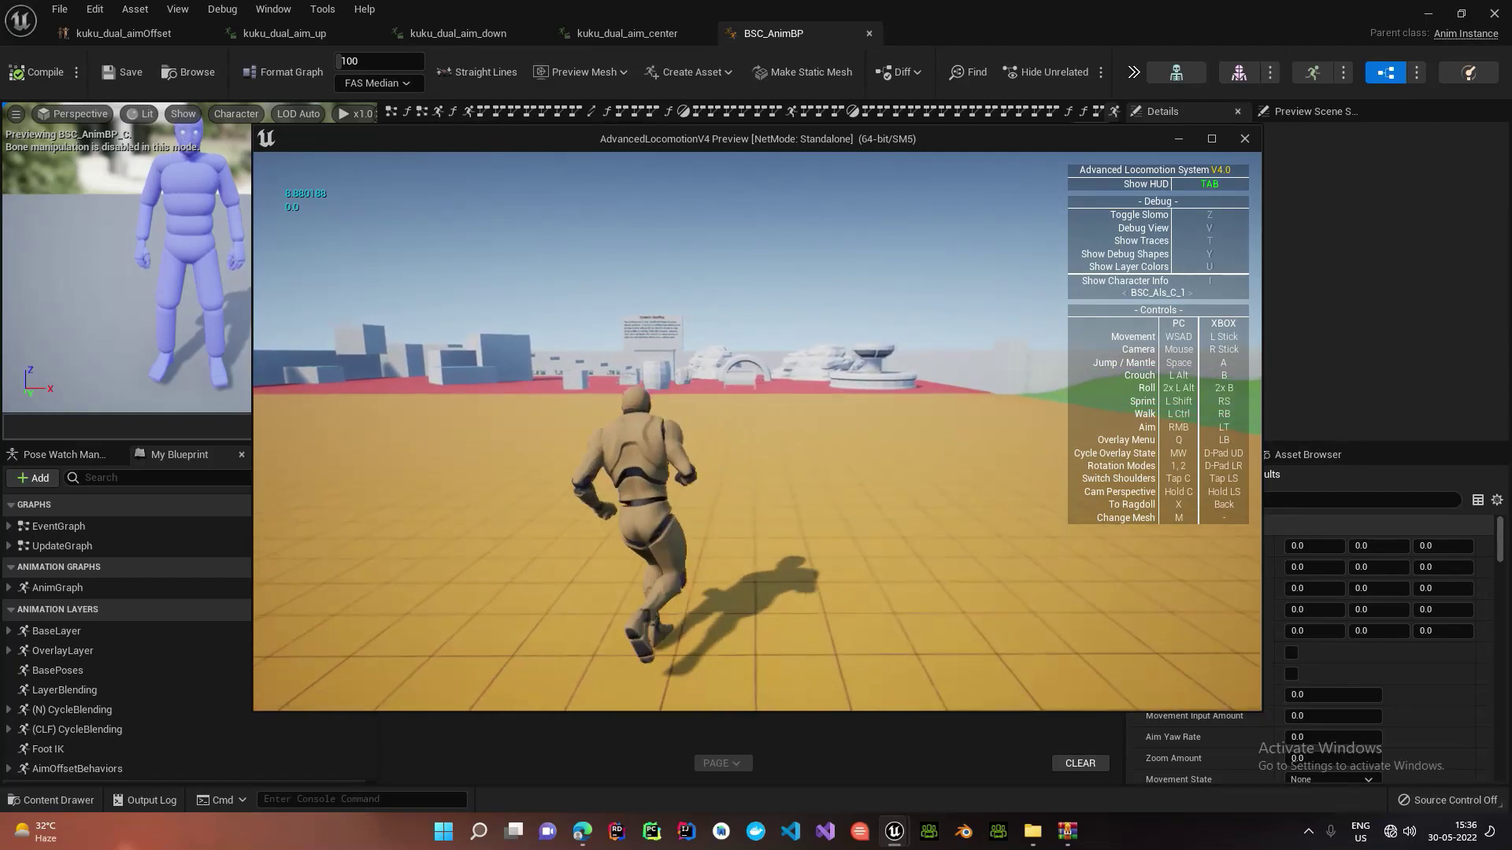
Step: Change the character's overlay state and test its forward and sideways movement in the play preview
{"action": "key", "text": "q"}
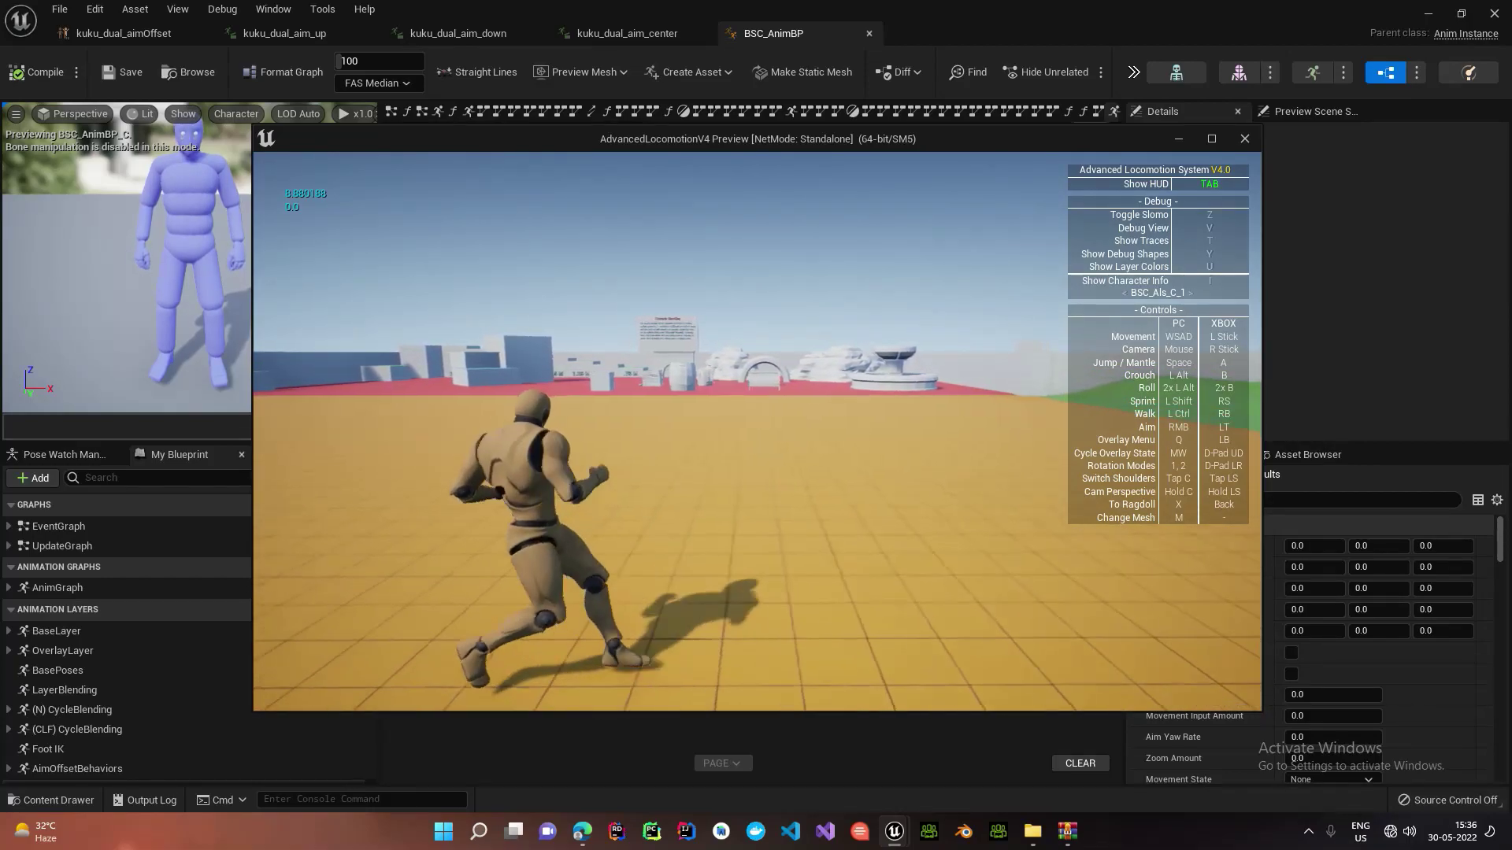
{"action": "key", "text": "w"}
{"action": "key", "text": "w"}
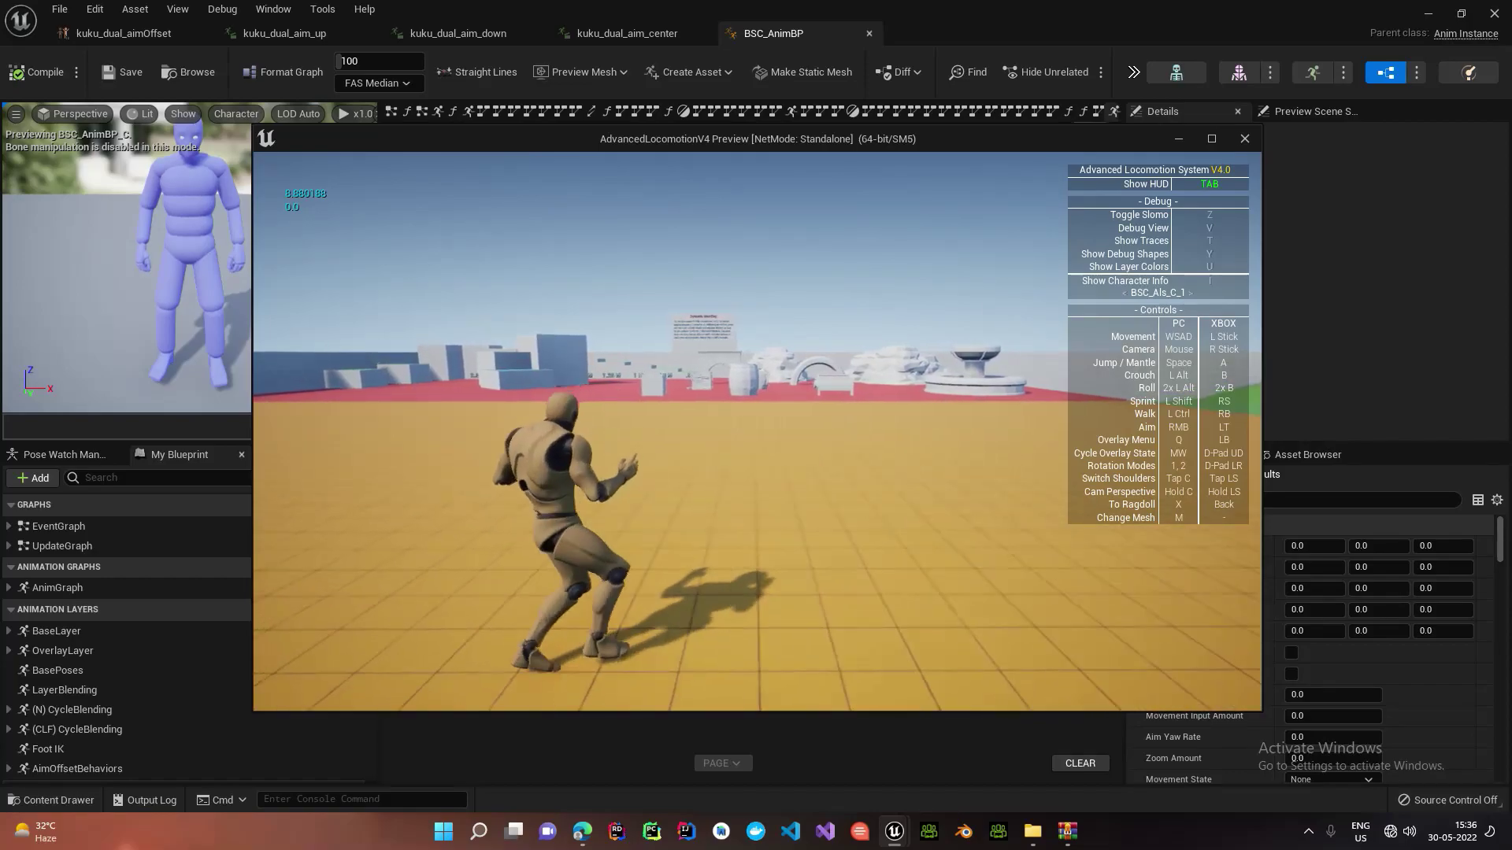
{"action": "key", "text": "w"}
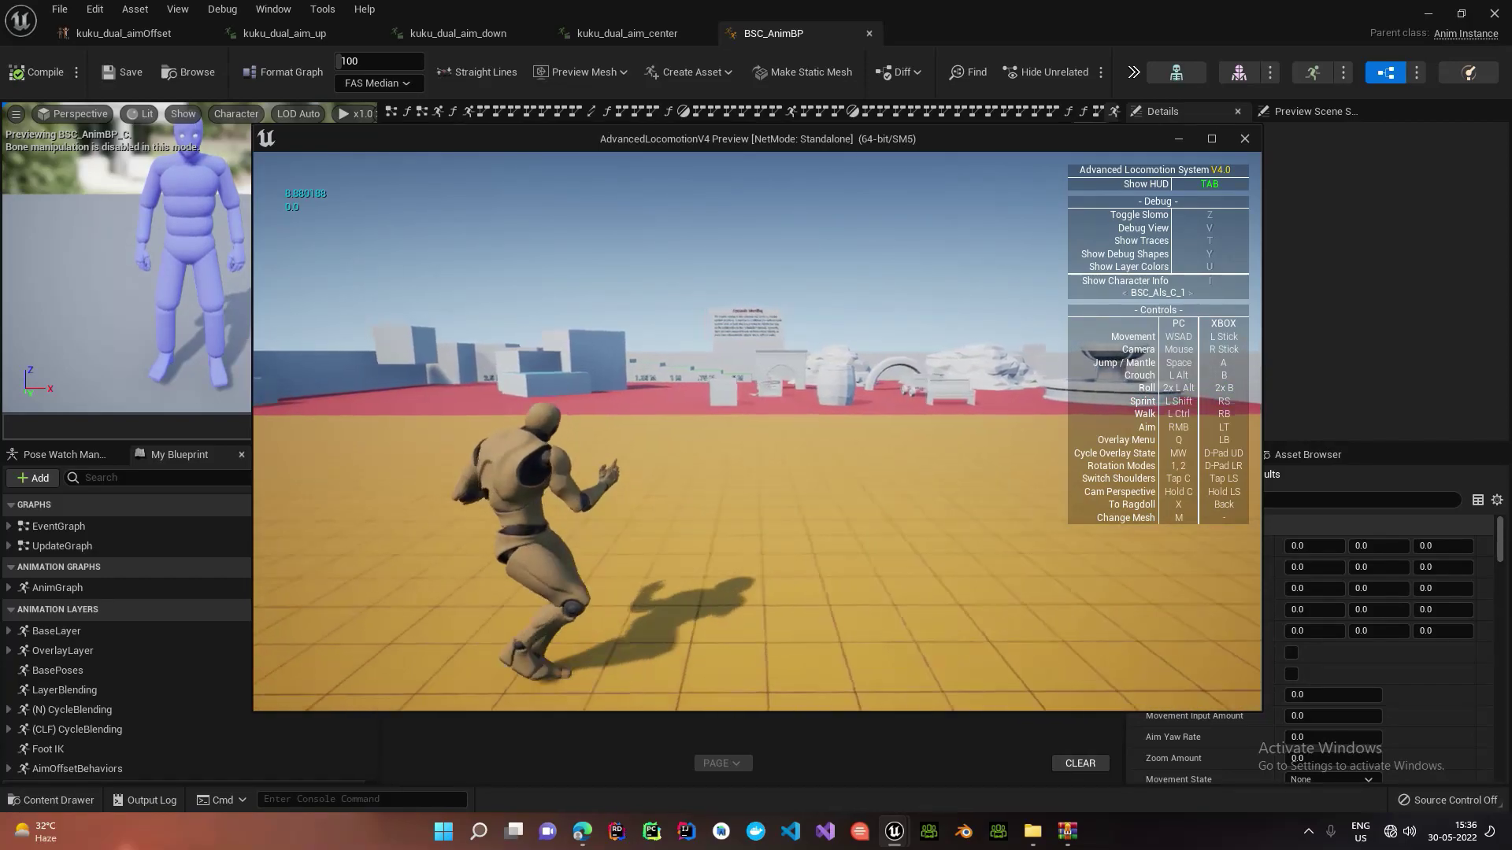
{"action": "key", "text": "d"}
{"action": "key", "text": "a"}
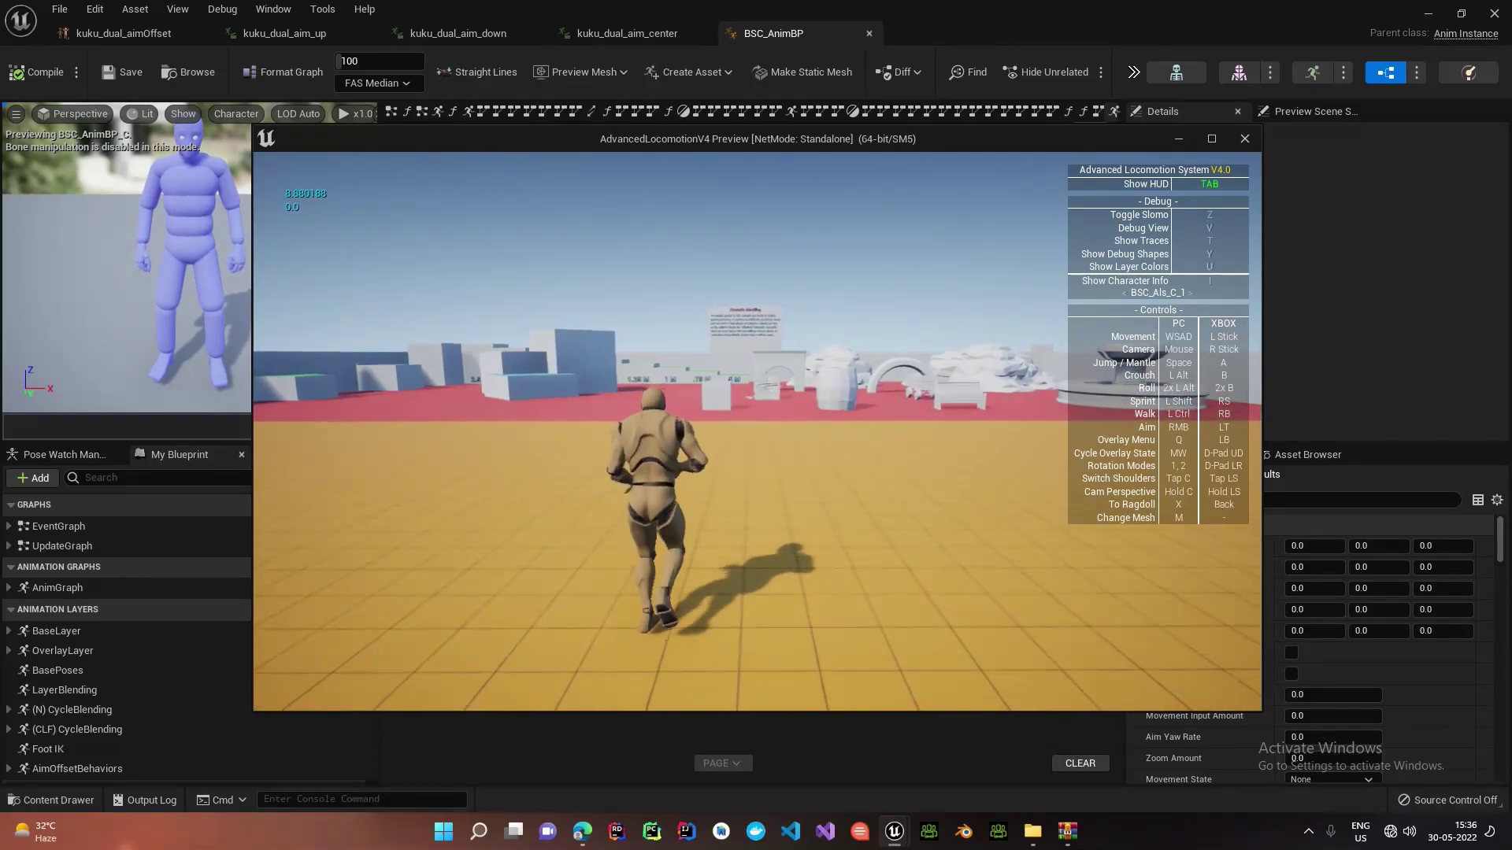
Step: Run the character forward, pick the Rifle 2 overlay state, and test sideways and forward movement with it
{"action": "key", "text": "w"}
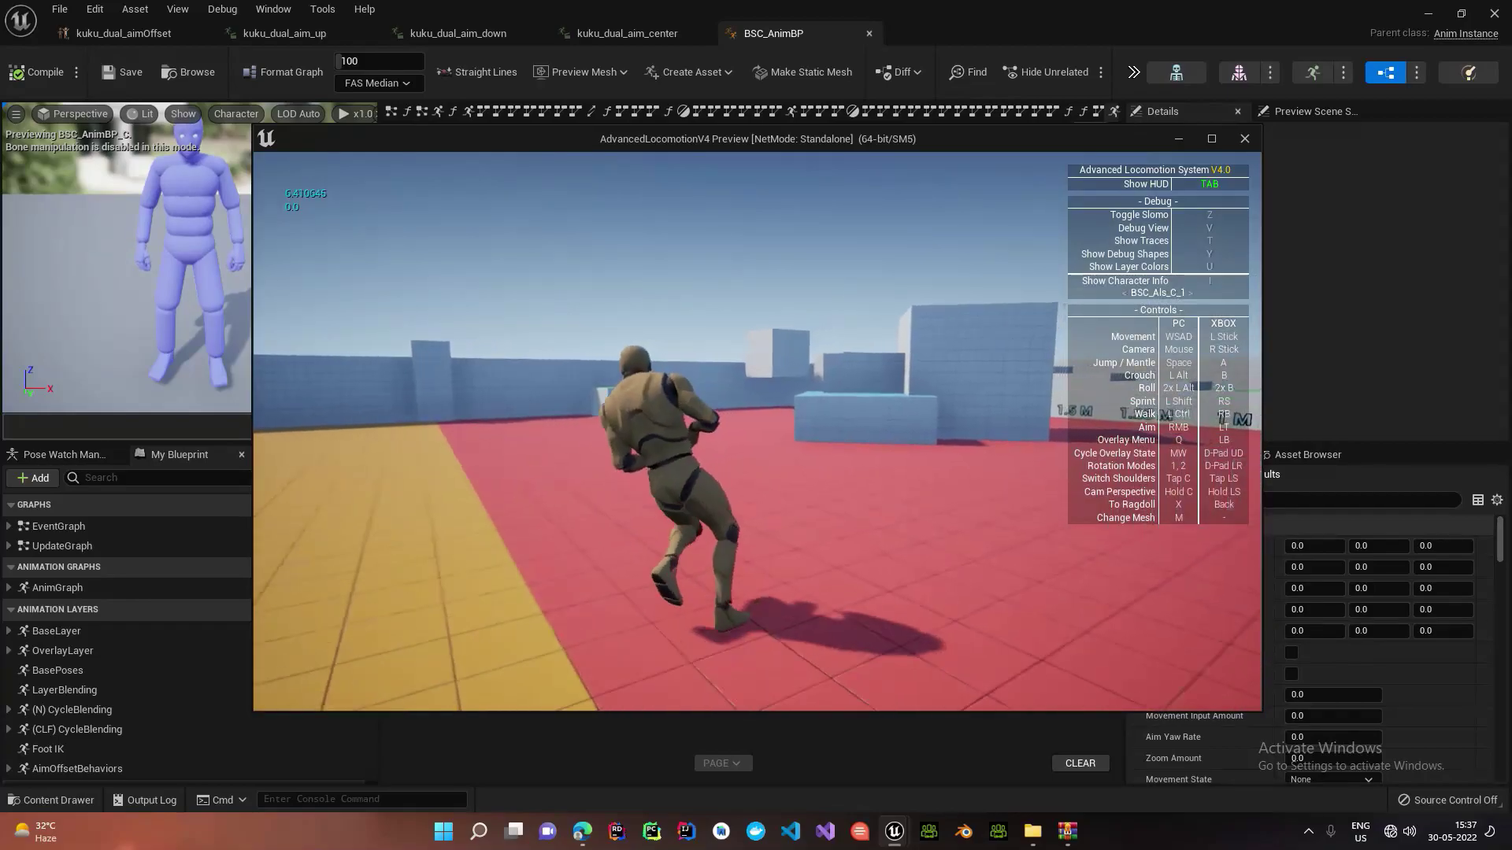
{"action": "key", "text": "q"}
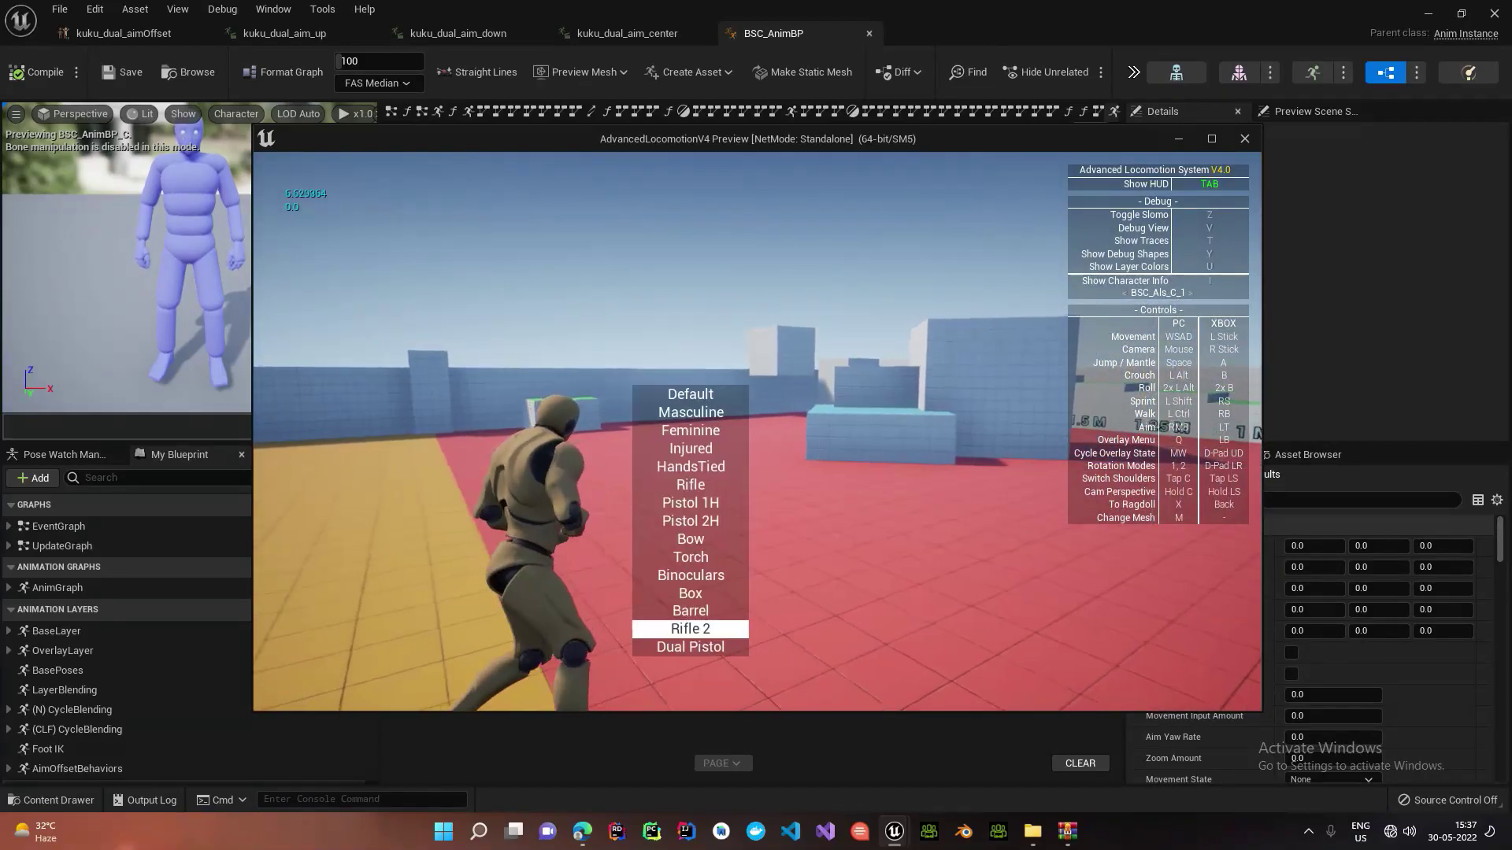
{"action": "key", "text": "a"}
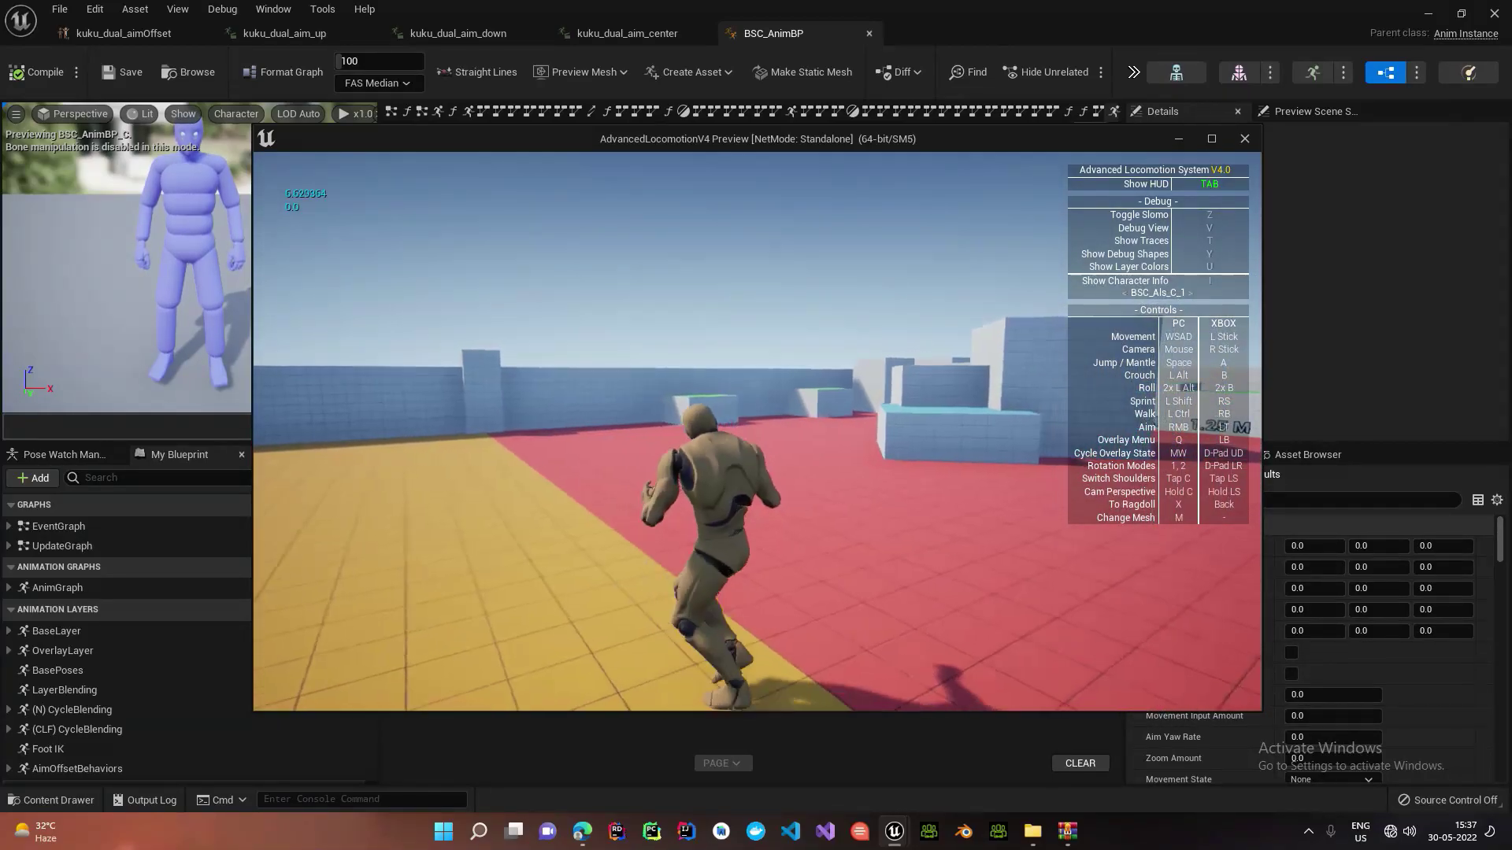
{"action": "key", "text": "w"}
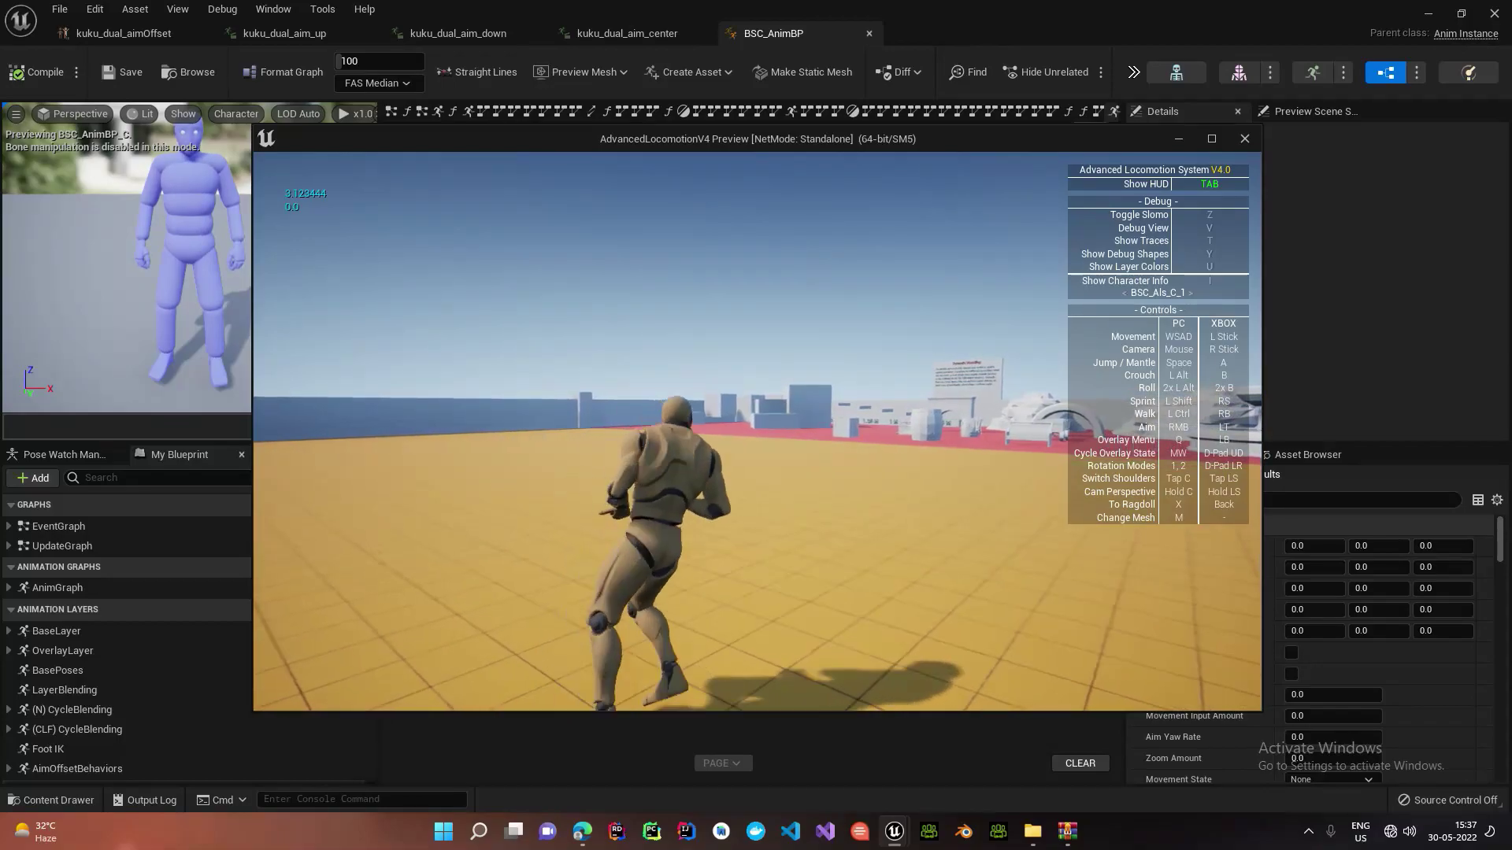
Step: Test the character's sideways and forward movement in the play preview with the current overlay, and end the play session
{"action": "key", "text": "a"}
{"action": "key", "text": "d"}
{"action": "key", "text": "w"}
{"action": "key", "text": "a"}
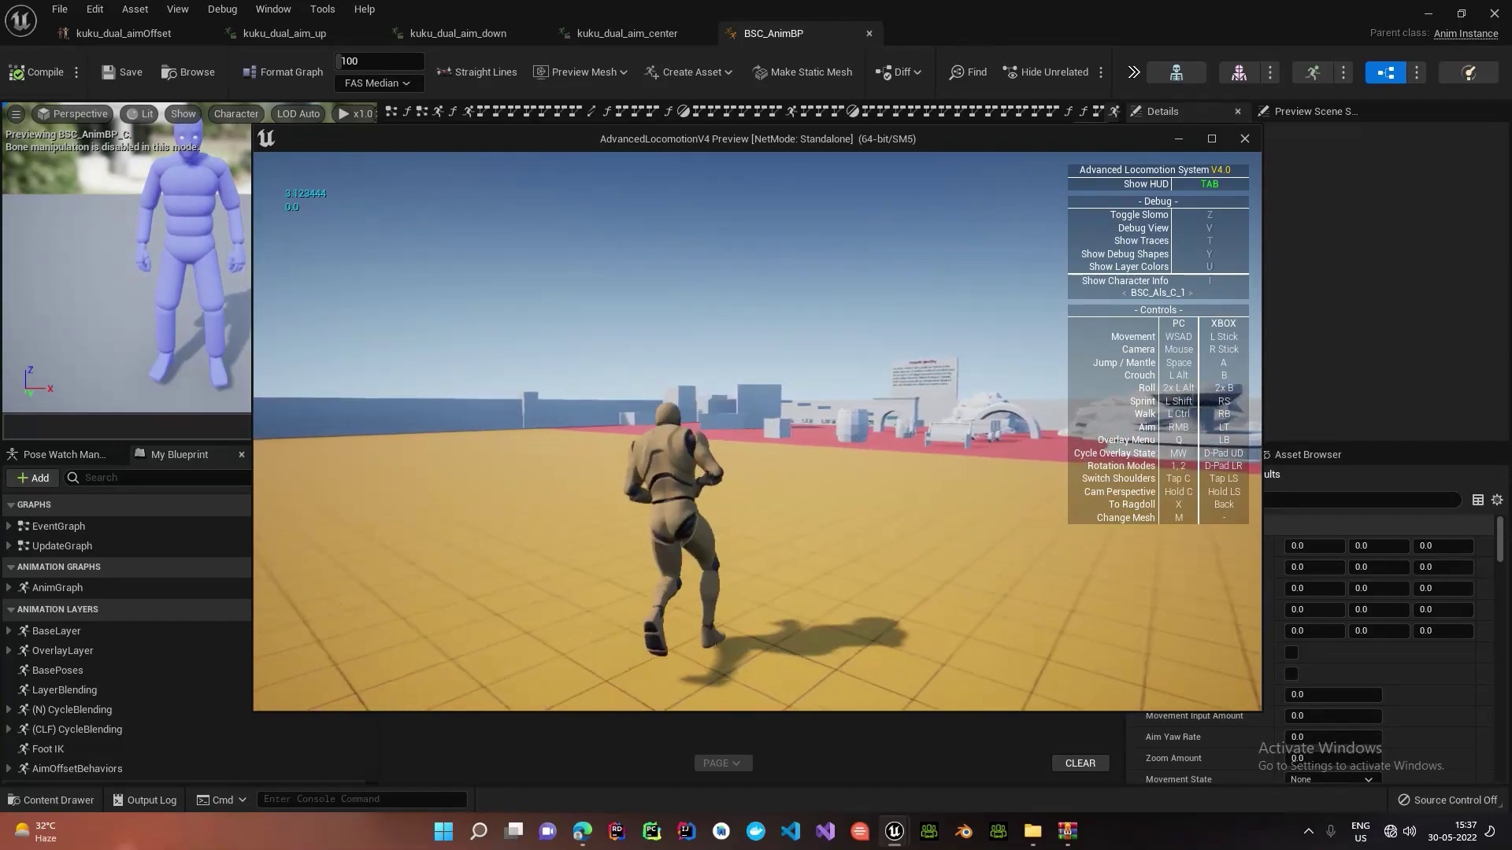
{"action": "key", "text": "d"}
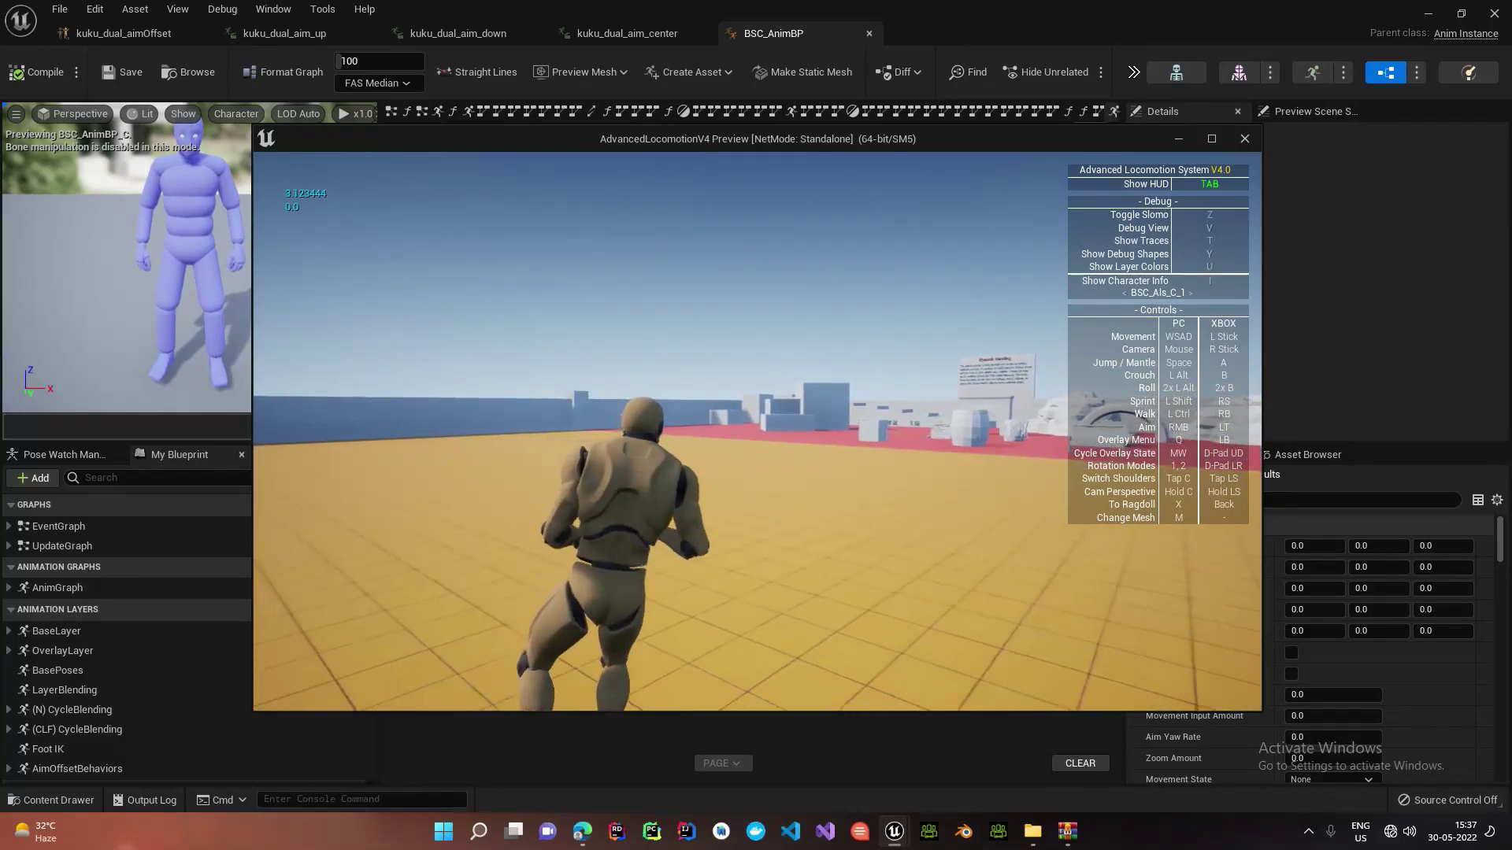
{"action": "key", "text": "a"}
{"action": "key", "text": "d"}
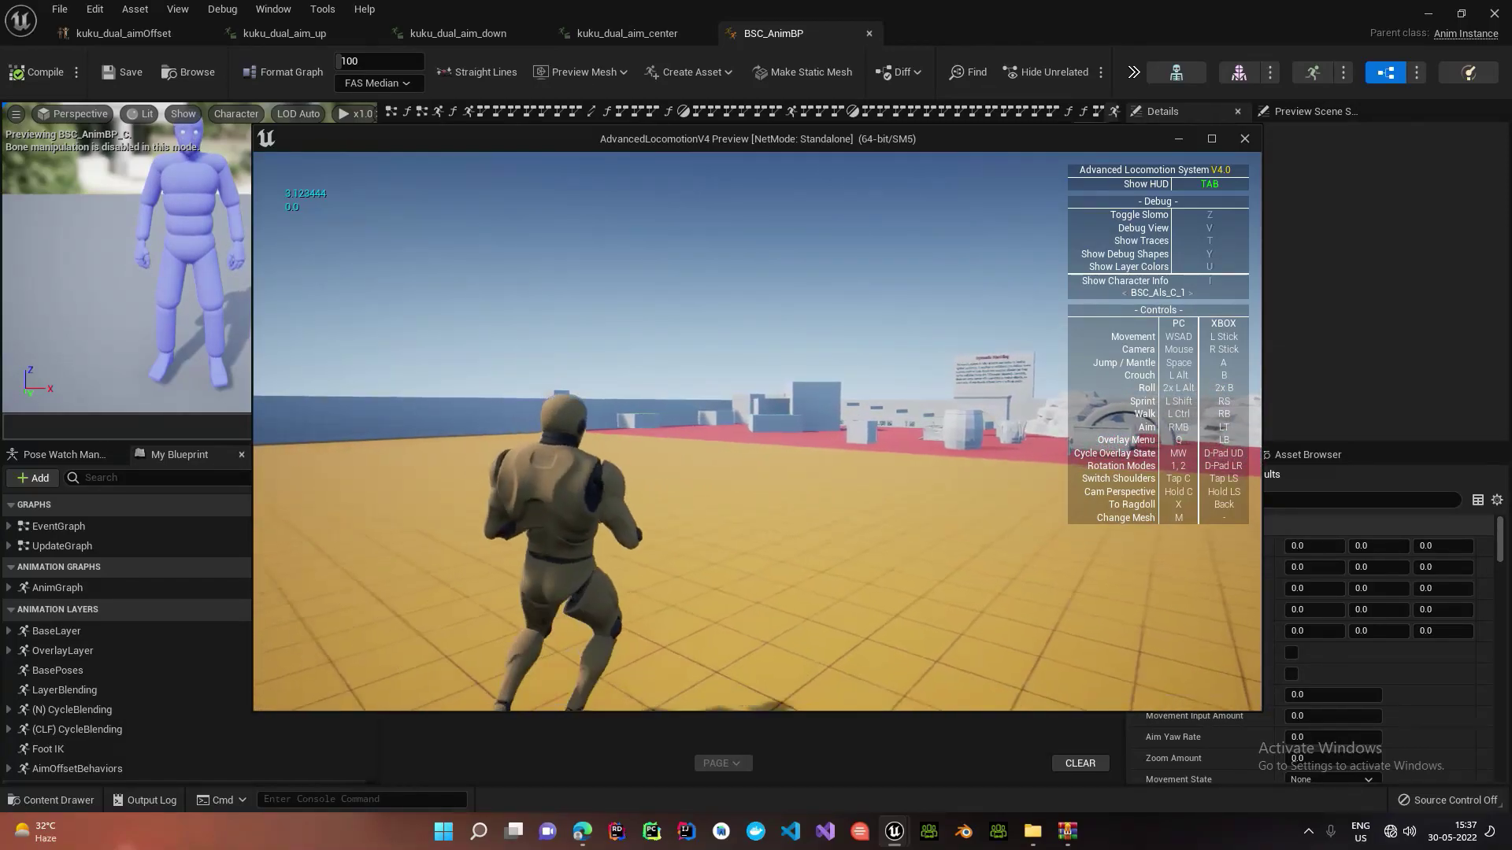
{"action": "key", "text": "a"}
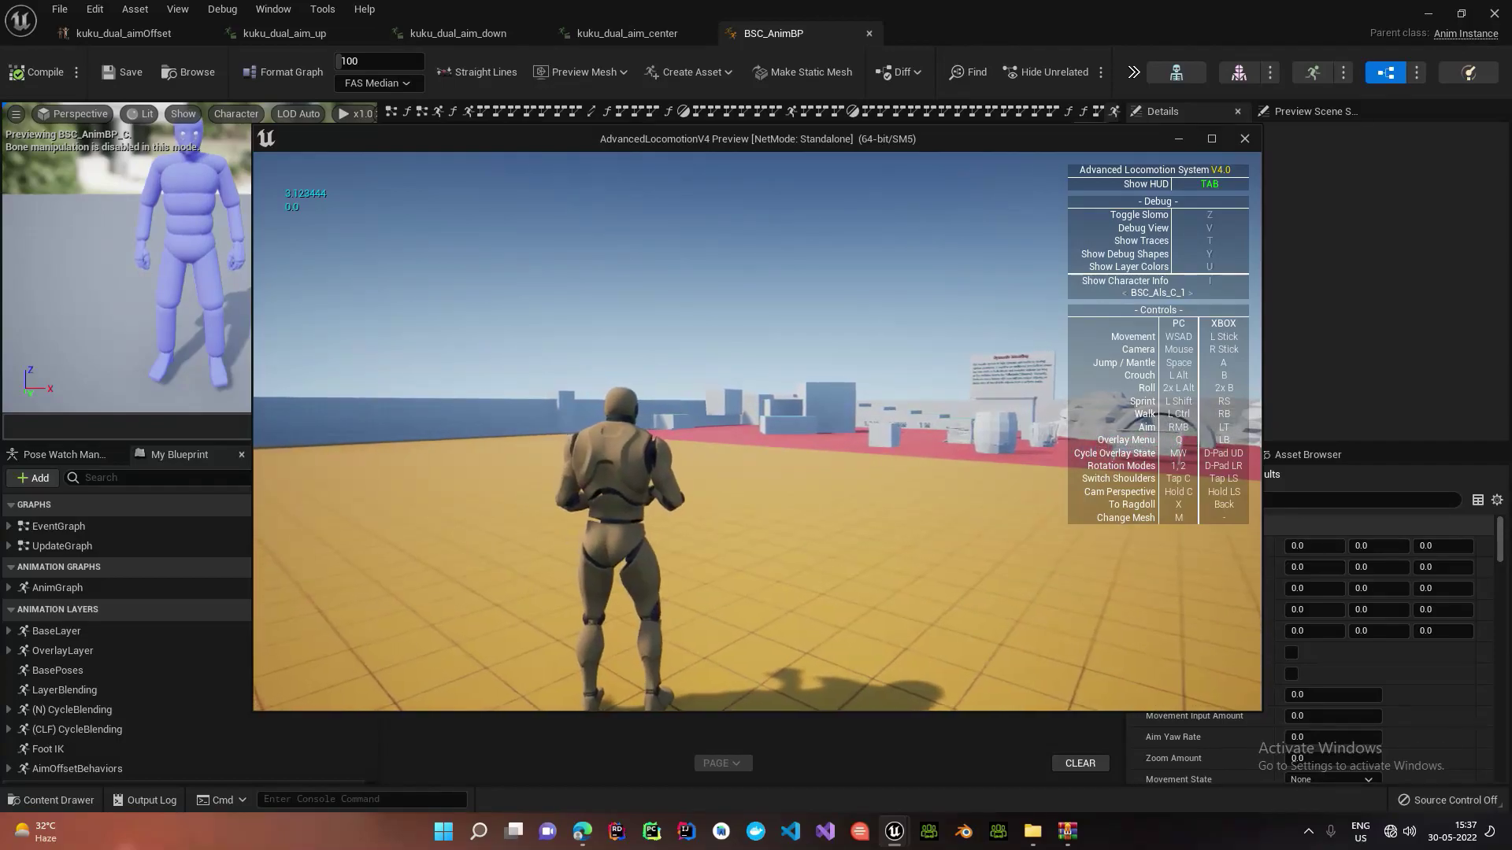
{"action": "key", "text": "a"}
{"action": "key", "text": "d"}
{"action": "key", "text": "a"}
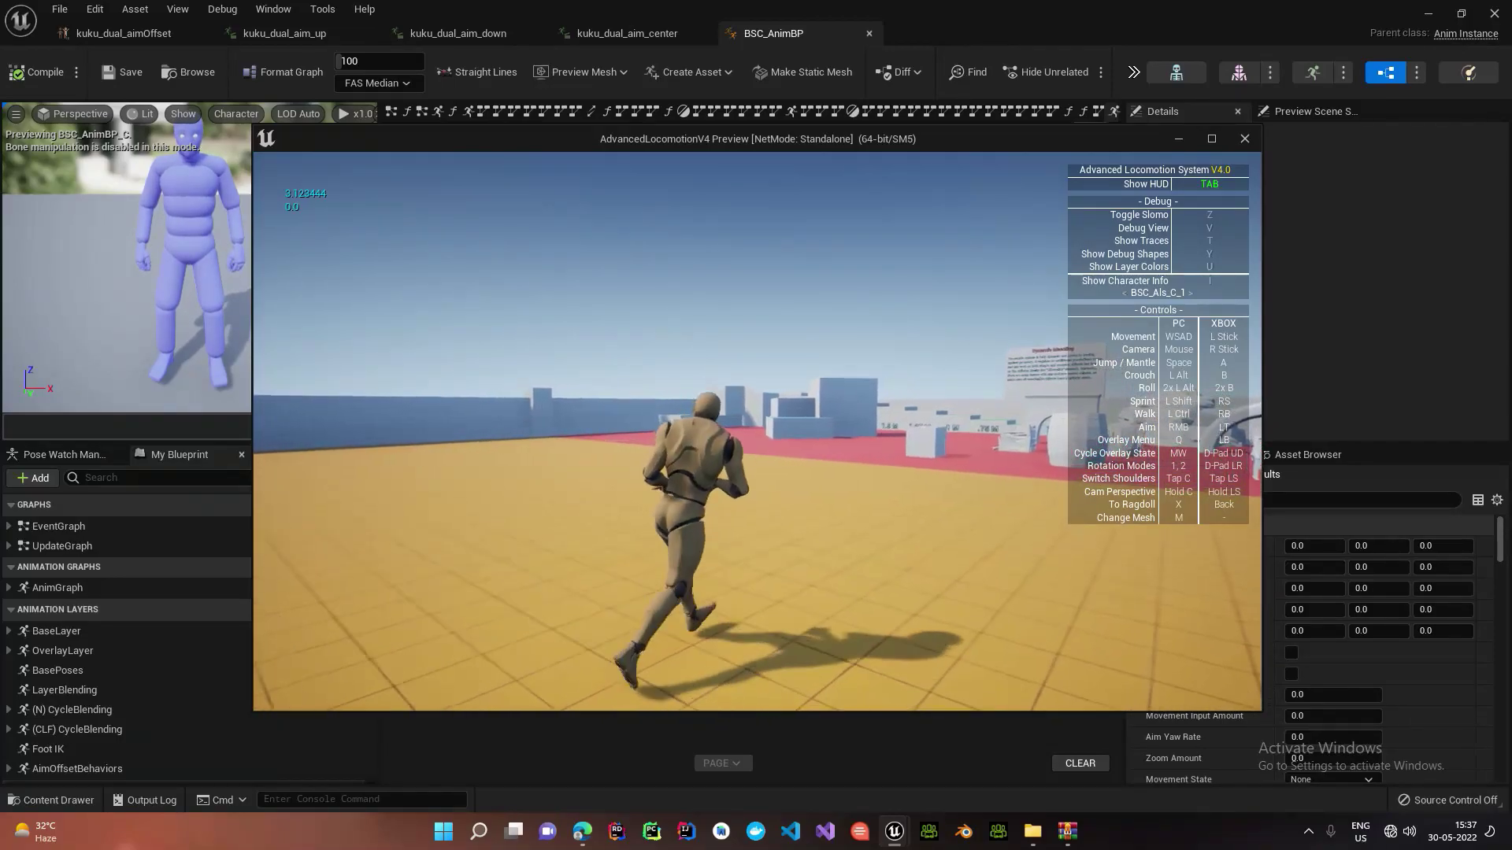
{"action": "key", "text": "Escape"}
Step: Locate the commented group of moving-pose state machines in the BaseLayer graph and open the Walk/Run state machine
{"action": "scroll", "coordinate": [497, 329], "scroll_direction": "up", "scroll_amount": 3}
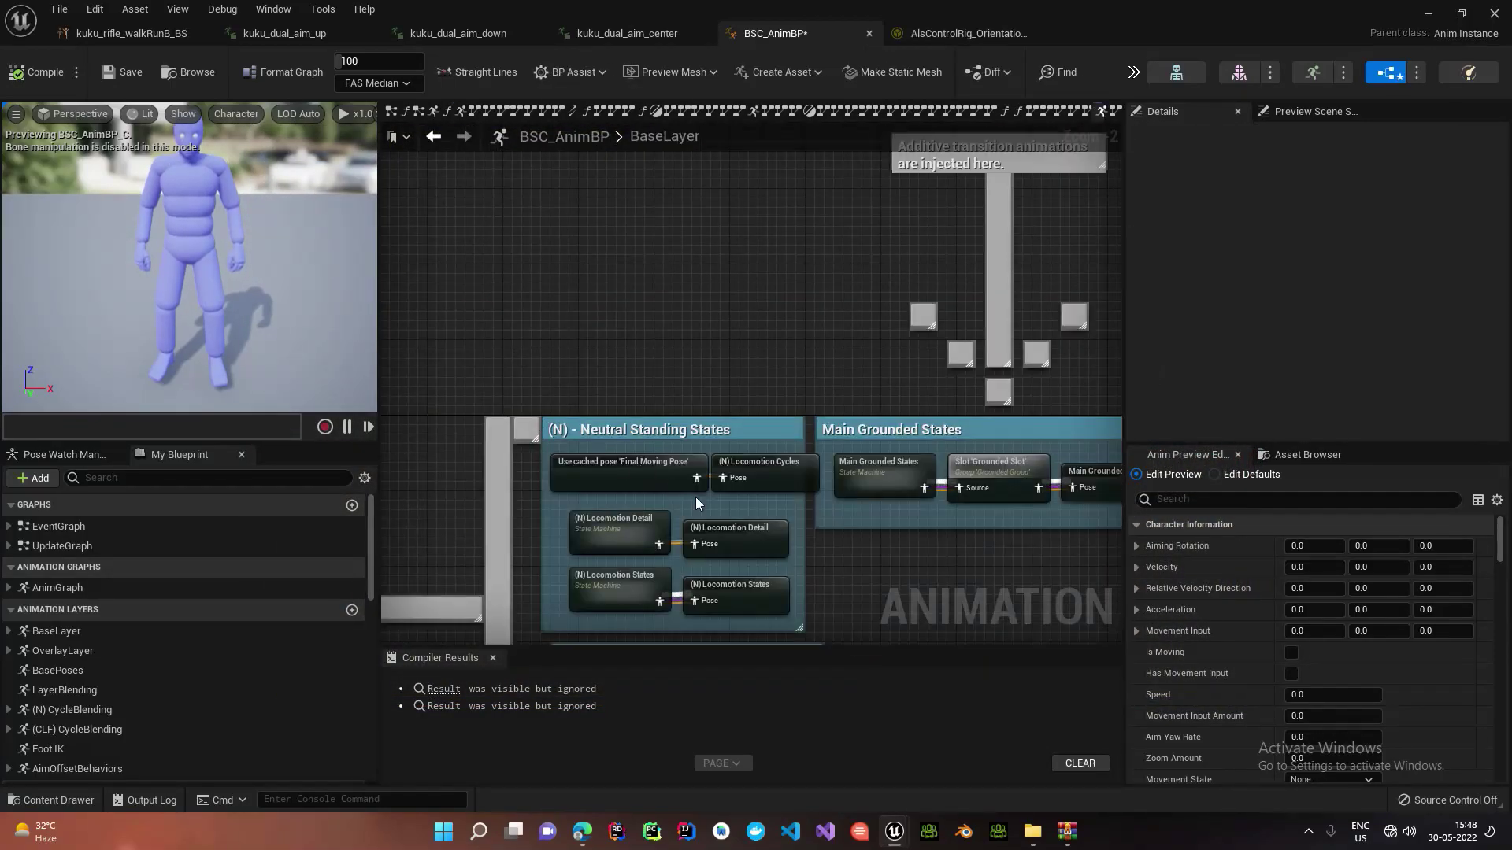
{"action": "scroll", "coordinate": [674, 439], "scroll_direction": "down", "scroll_amount": 4}
{"action": "right_click_drag", "start_coordinate": [668, 428], "coordinate": [631, 618]}
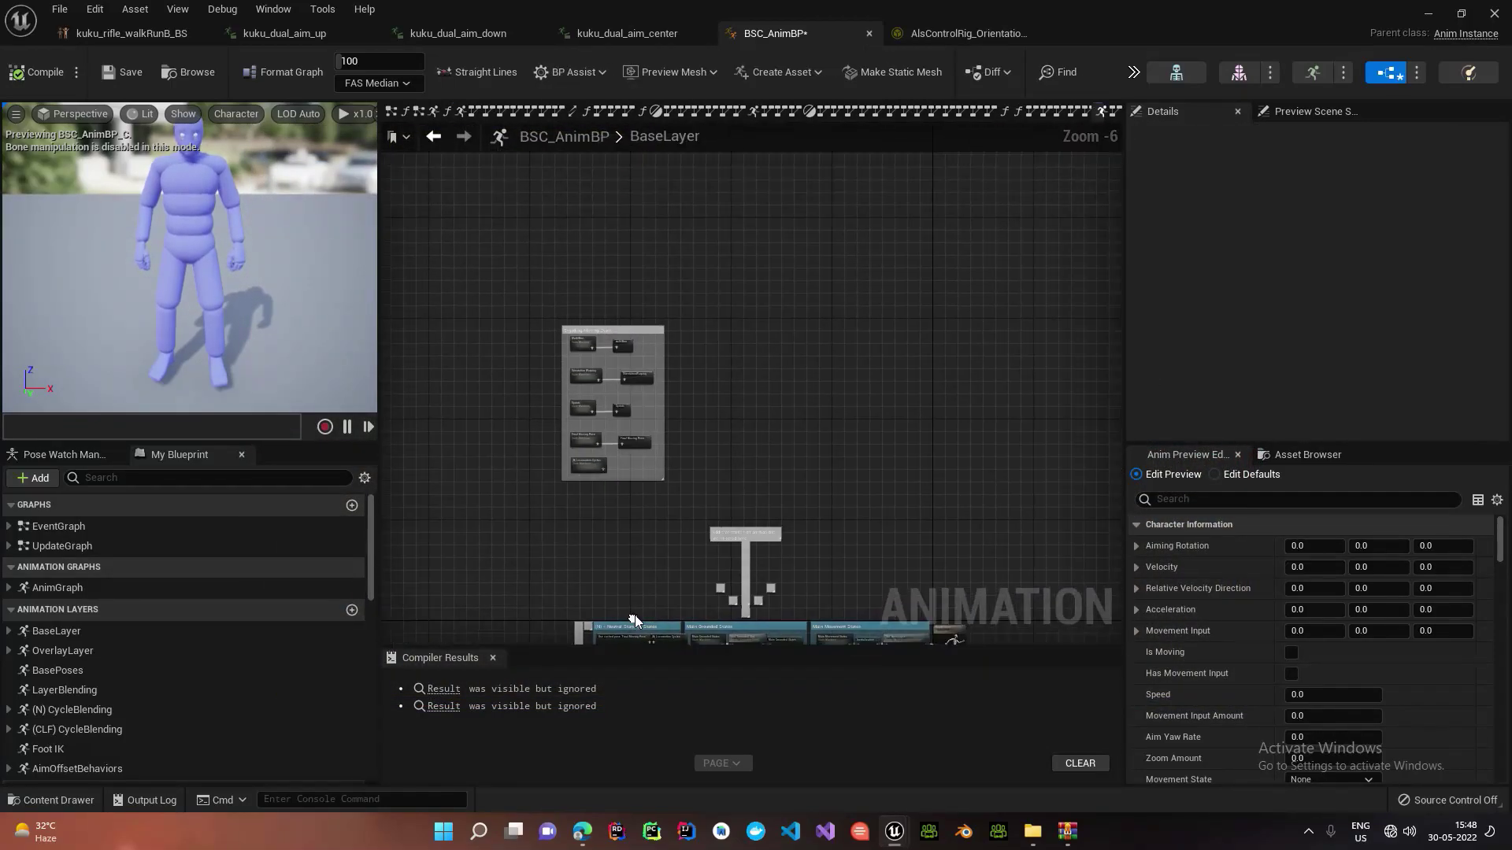
{"action": "scroll", "coordinate": [646, 437], "scroll_direction": "up", "scroll_amount": 5}
{"action": "scroll", "coordinate": [581, 347], "scroll_direction": "down", "scroll_amount": 4}
{"action": "right_click_drag", "start_coordinate": [581, 352], "coordinate": [583, 326]}
{"action": "left_click_drag", "start_coordinate": [567, 229], "coordinate": [796, 485]}
{"action": "scroll", "coordinate": [649, 320], "scroll_direction": "up", "scroll_amount": 3}
{"action": "left_click", "coordinate": [569, 318]}
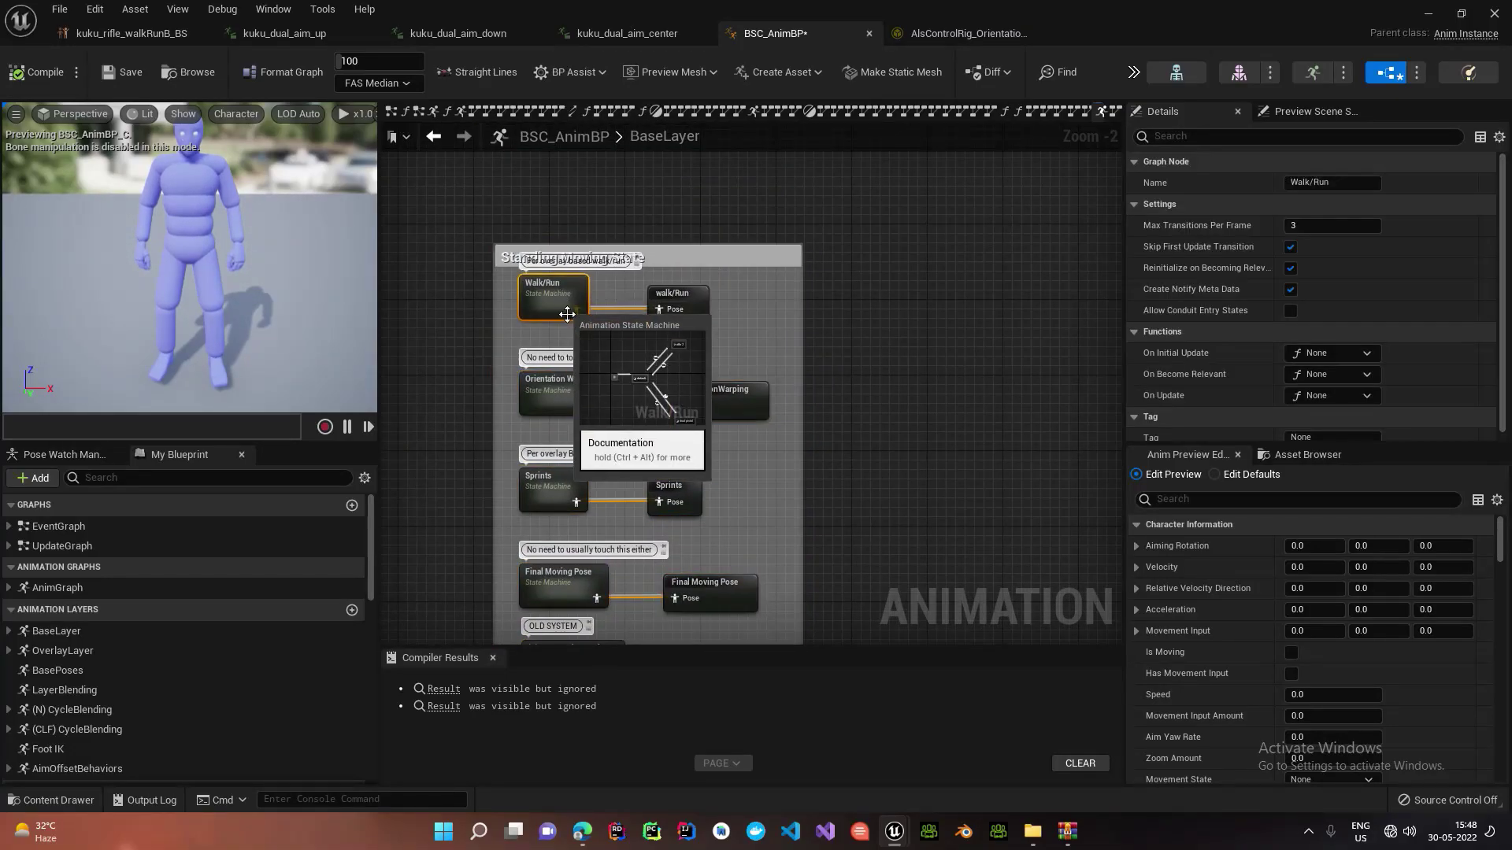
{"action": "double_click", "coordinate": [569, 319]}
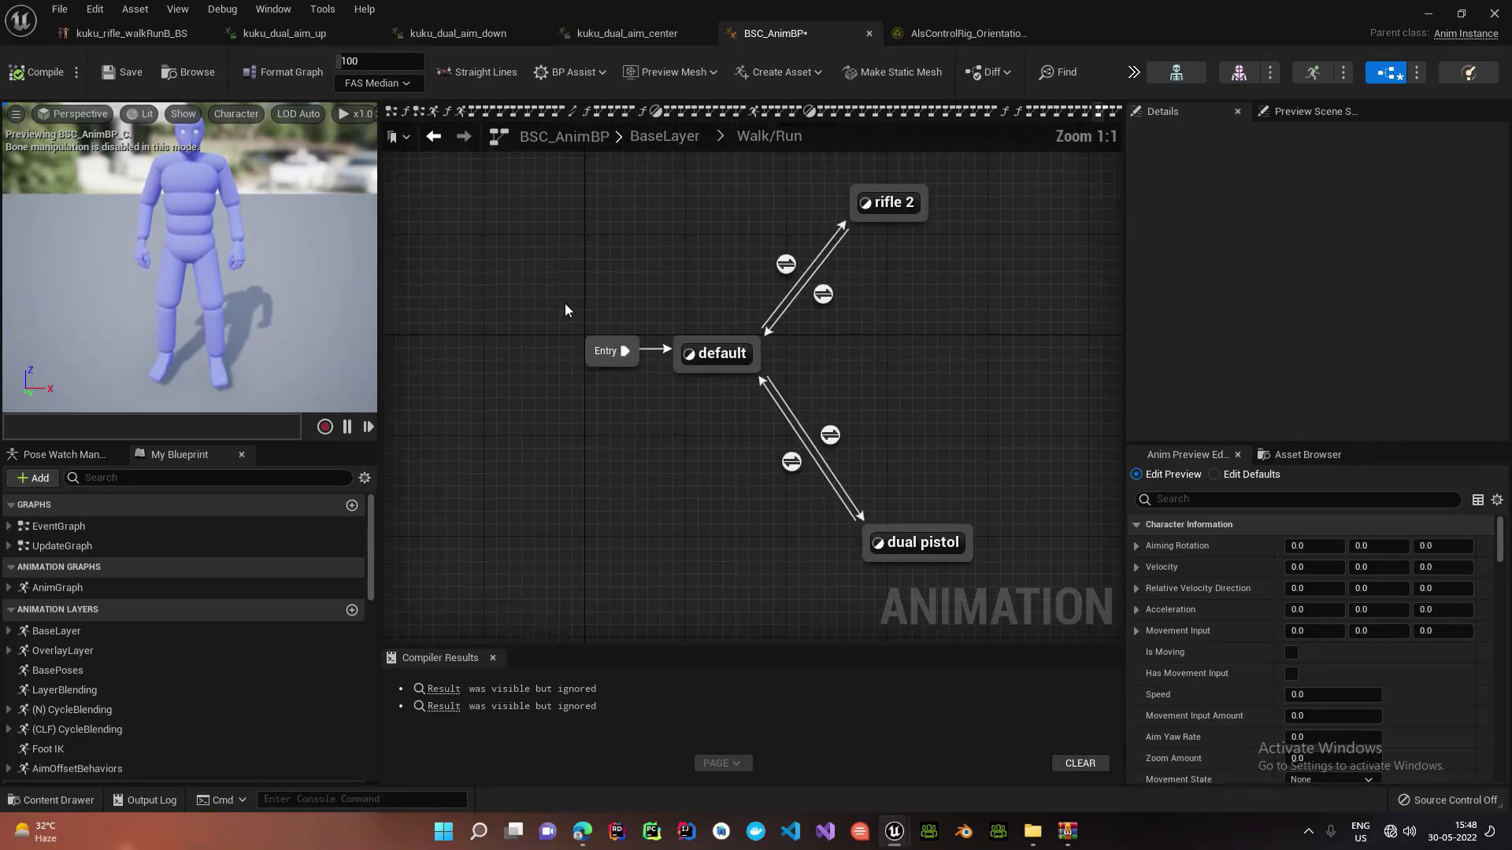
Step: Examine the default, rifle 2 and dual pistol states of the Walk/Run state machine and the transitions between them
{"action": "left_click_drag", "start_coordinate": [767, 406], "coordinate": [876, 605]}
{"action": "left_click", "coordinate": [777, 403]}
{"action": "double_click", "coordinate": [526, 380]}
{"action": "right_click_drag", "start_coordinate": [675, 367], "coordinate": [713, 432]}
{"action": "double_click", "coordinate": [776, 404]}
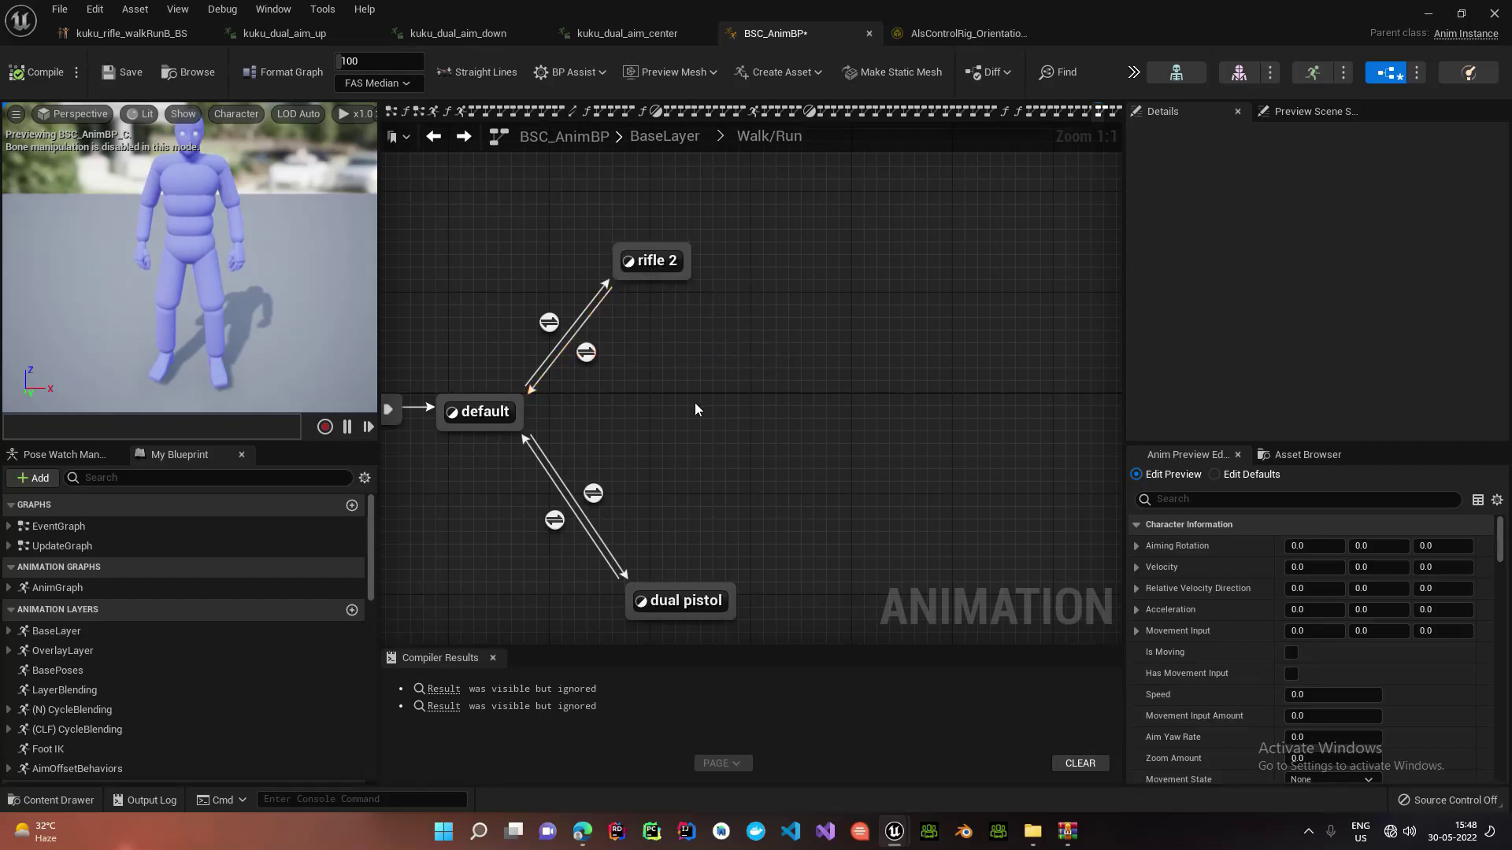
{"action": "right_click_drag", "start_coordinate": [691, 624], "coordinate": [645, 495]}
{"action": "right_click_drag", "start_coordinate": [606, 151], "coordinate": [608, 307]}
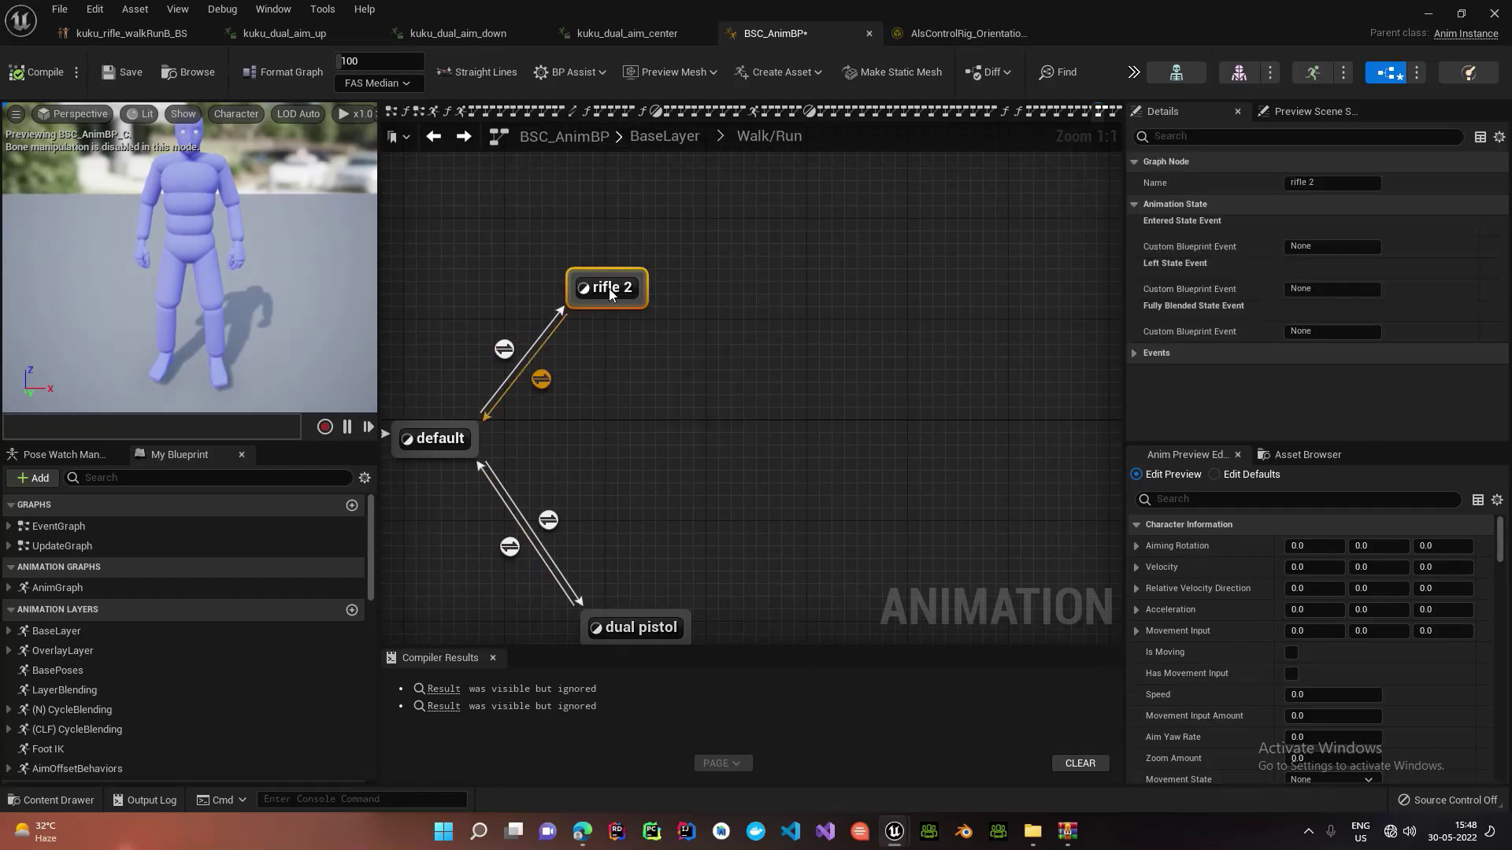
Step: Open the rifle 2 state of Walk/Run and inspect its kuku_rifle_walkRunF_BS blendspace player feeding the True Pose
{"action": "double_click", "coordinate": [608, 288]}
{"action": "scroll", "coordinate": [612, 301], "scroll_direction": "down", "scroll_amount": 2}
{"action": "left_click_drag", "start_coordinate": [549, 394], "coordinate": [746, 591]}
{"action": "scroll", "coordinate": [598, 380], "scroll_direction": "up", "scroll_amount": 1}
{"action": "scroll", "coordinate": [598, 381], "scroll_direction": "up", "scroll_amount": 4}
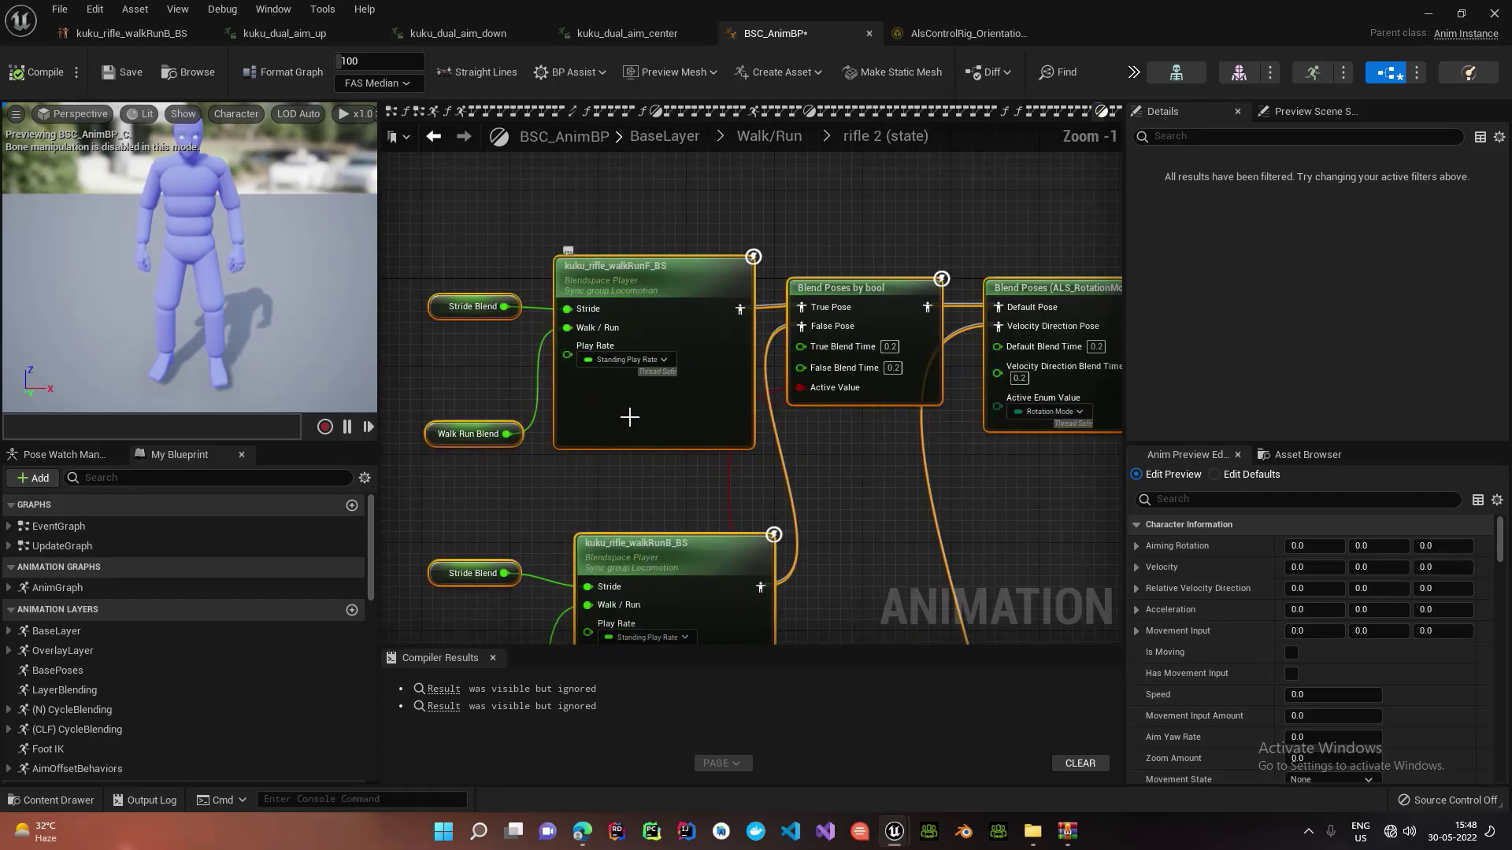
{"action": "left_click", "coordinate": [712, 411]}
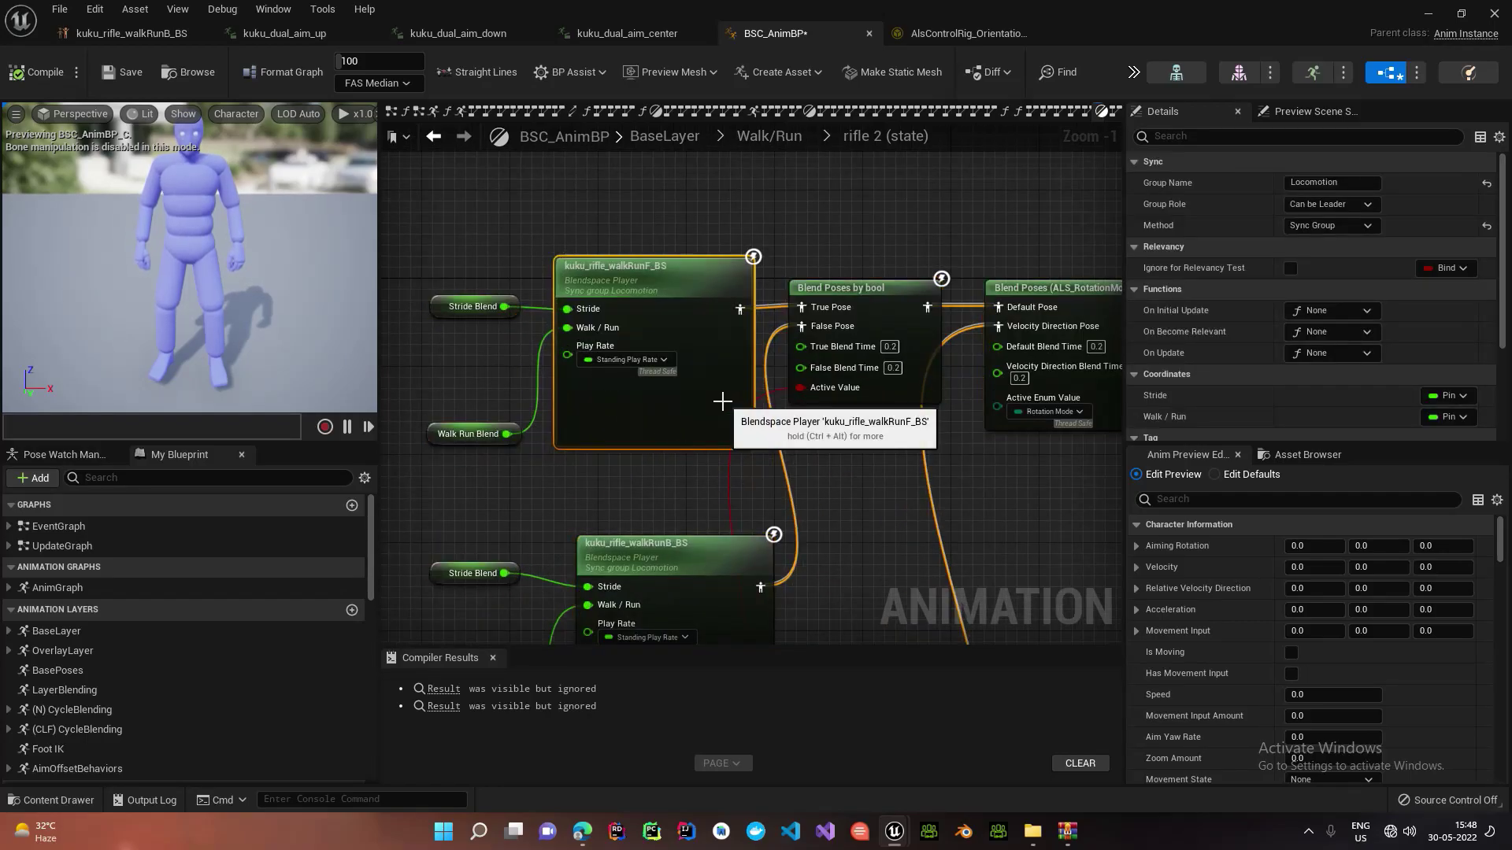
{"action": "left_click", "coordinate": [750, 470]}
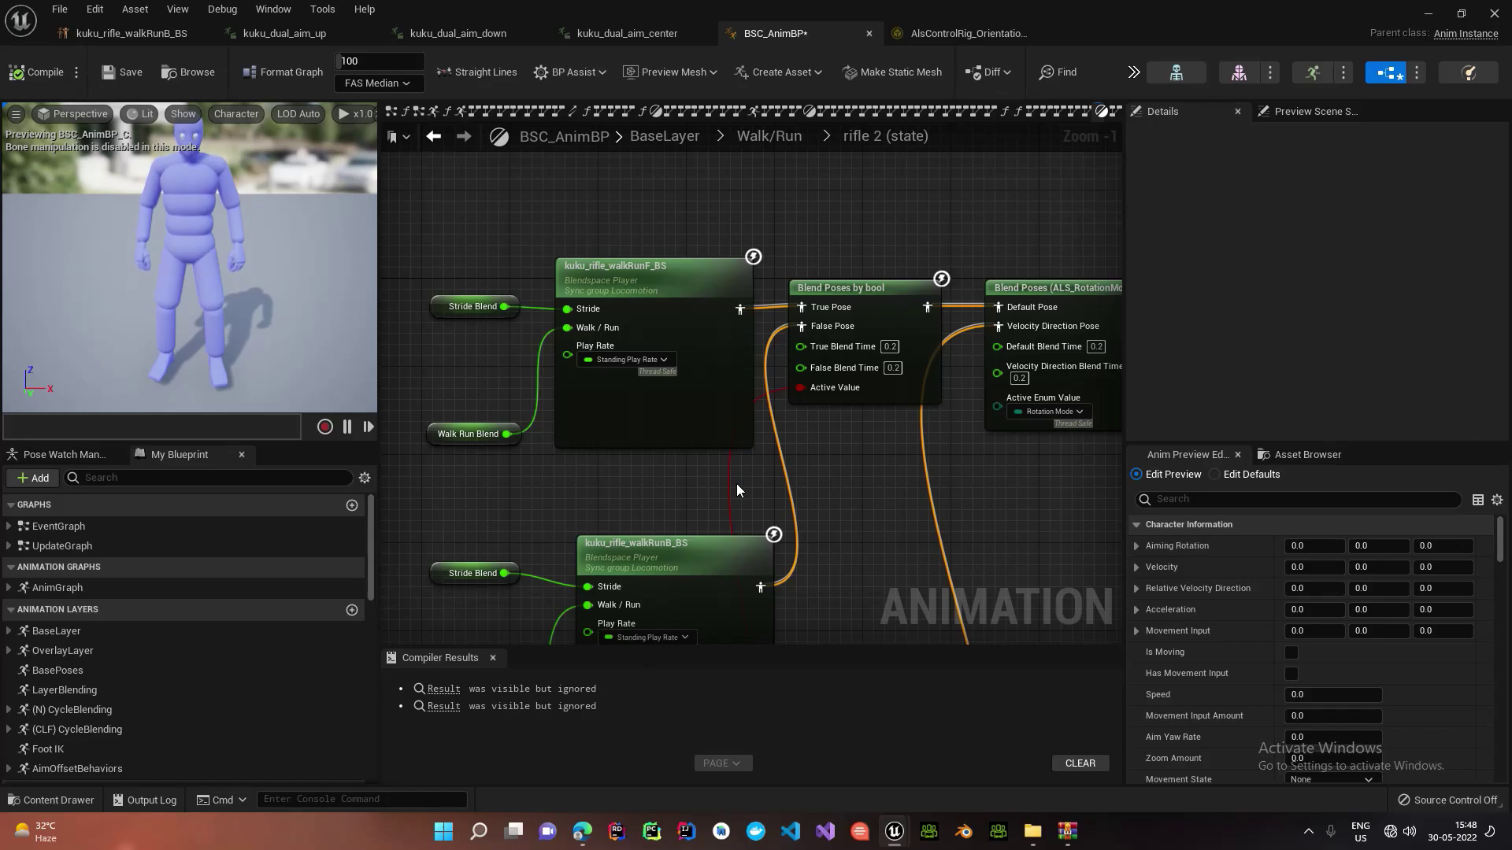
Step: Inspect the kuku_rifle_walkRunB_BS blendspace player that feeds the False Pose of the Blend Poses by bool node
{"action": "right_click_drag", "start_coordinate": [737, 490], "coordinate": [717, 472]}
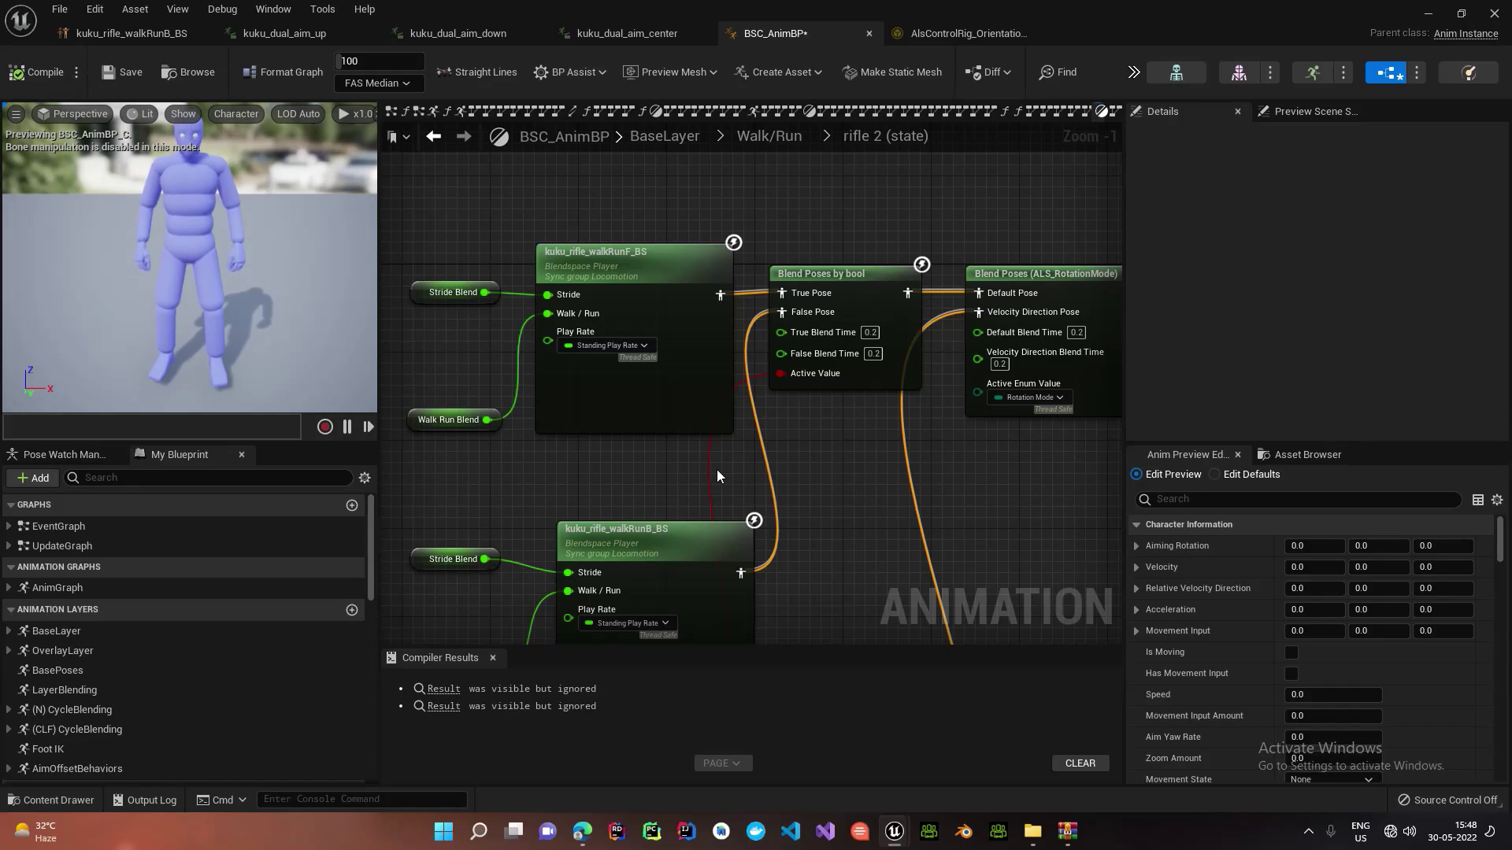
{"action": "right_click_drag", "start_coordinate": [717, 472], "coordinate": [647, 291]}
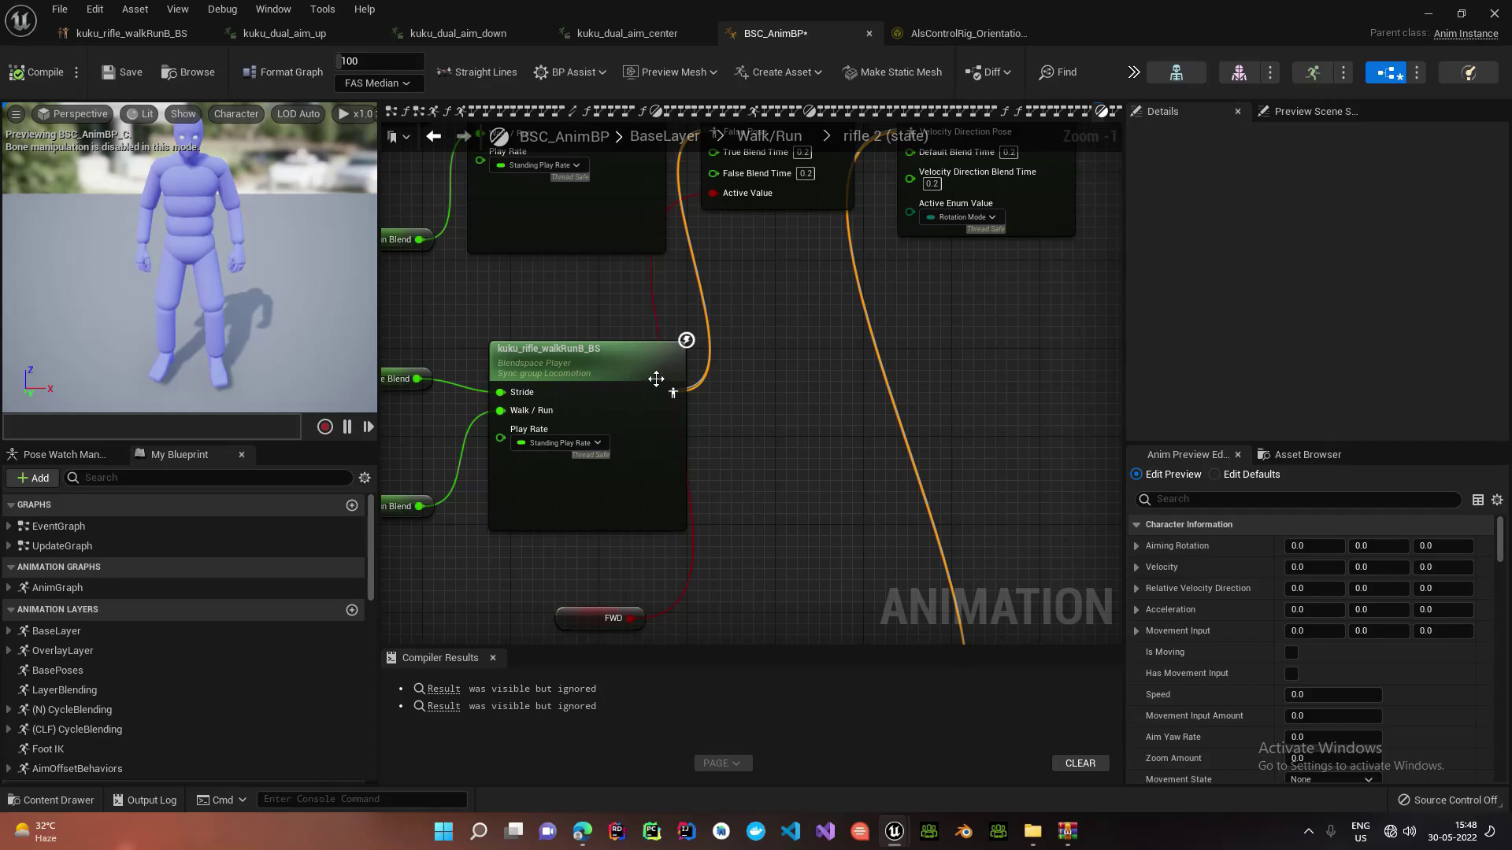
{"action": "left_click", "coordinate": [655, 380]}
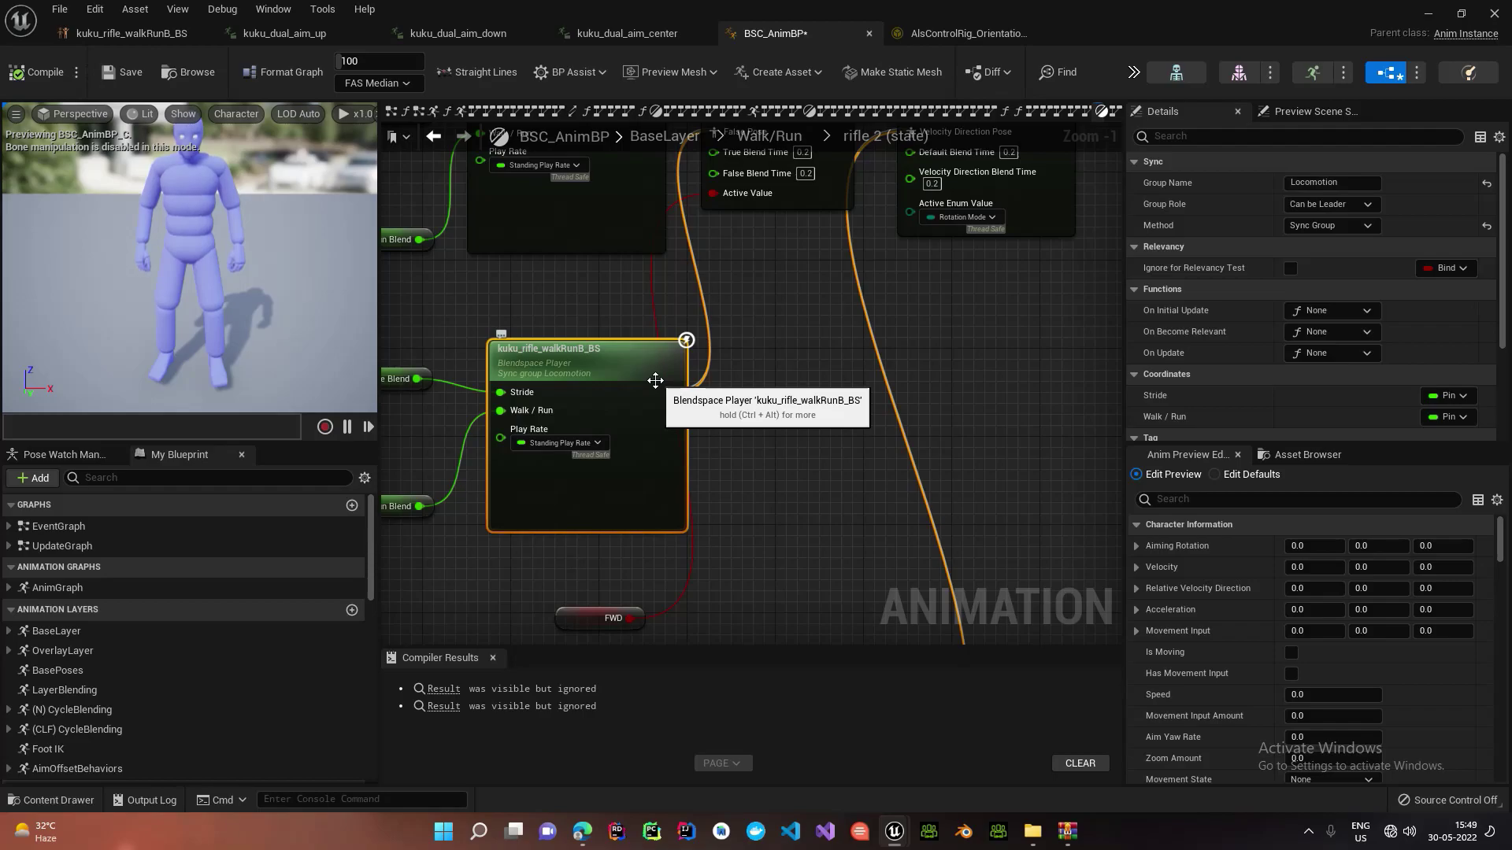
{"action": "scroll", "coordinate": [655, 380], "scroll_direction": "down", "scroll_amount": 2}
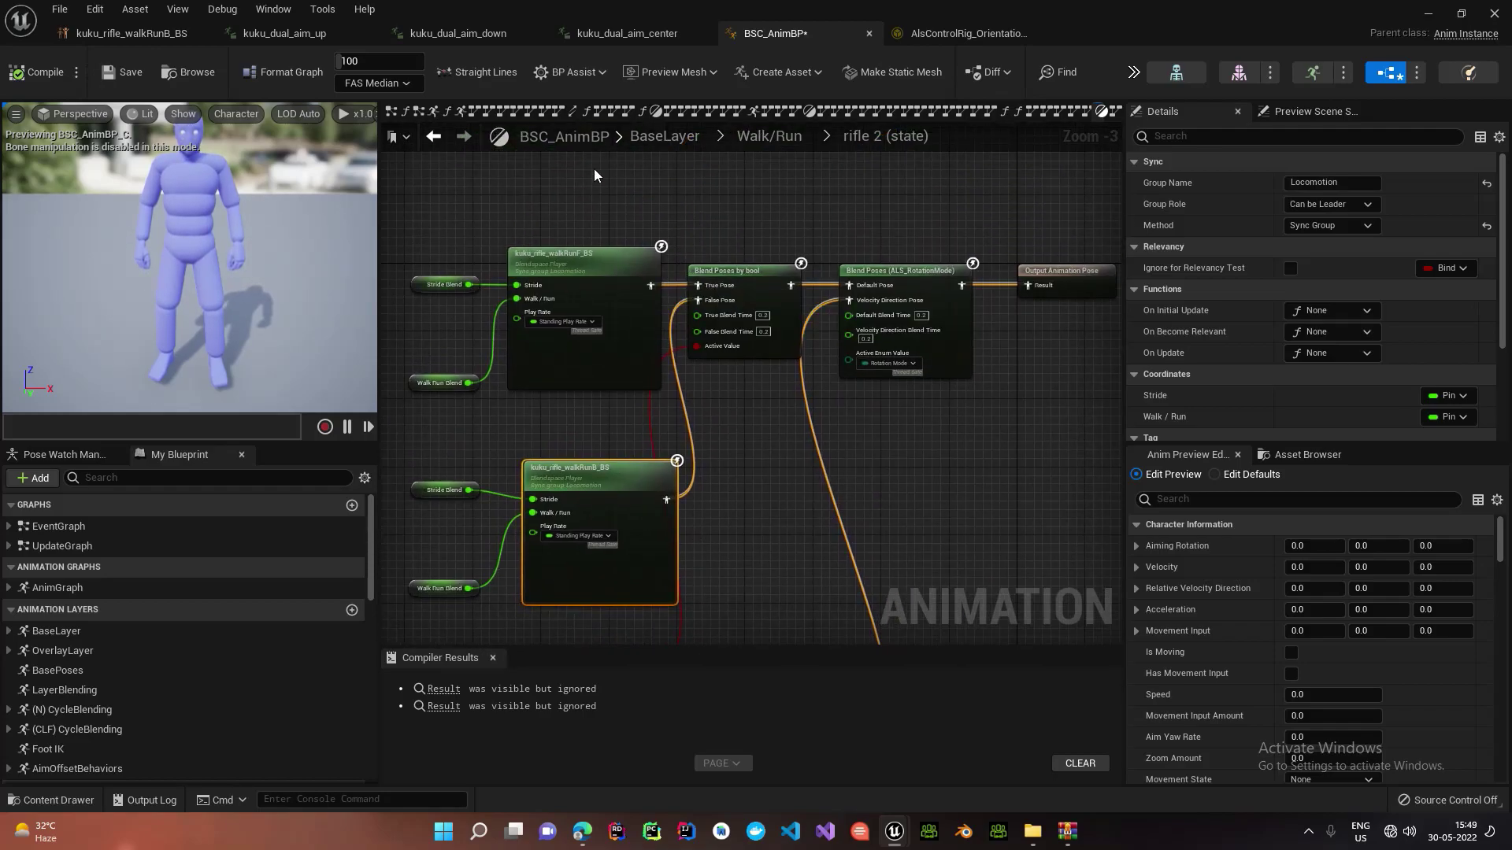
Step: Compare the separate kuku_rifle_walkRunF_BS player and its blend inputs below the FWD variable with the forward and backward players
{"action": "scroll", "coordinate": [648, 302], "scroll_direction": "down", "scroll_amount": 3}
{"action": "right_click_drag", "start_coordinate": [752, 362], "coordinate": [722, 300]}
{"action": "scroll", "coordinate": [654, 393], "scroll_direction": "up", "scroll_amount": 4}
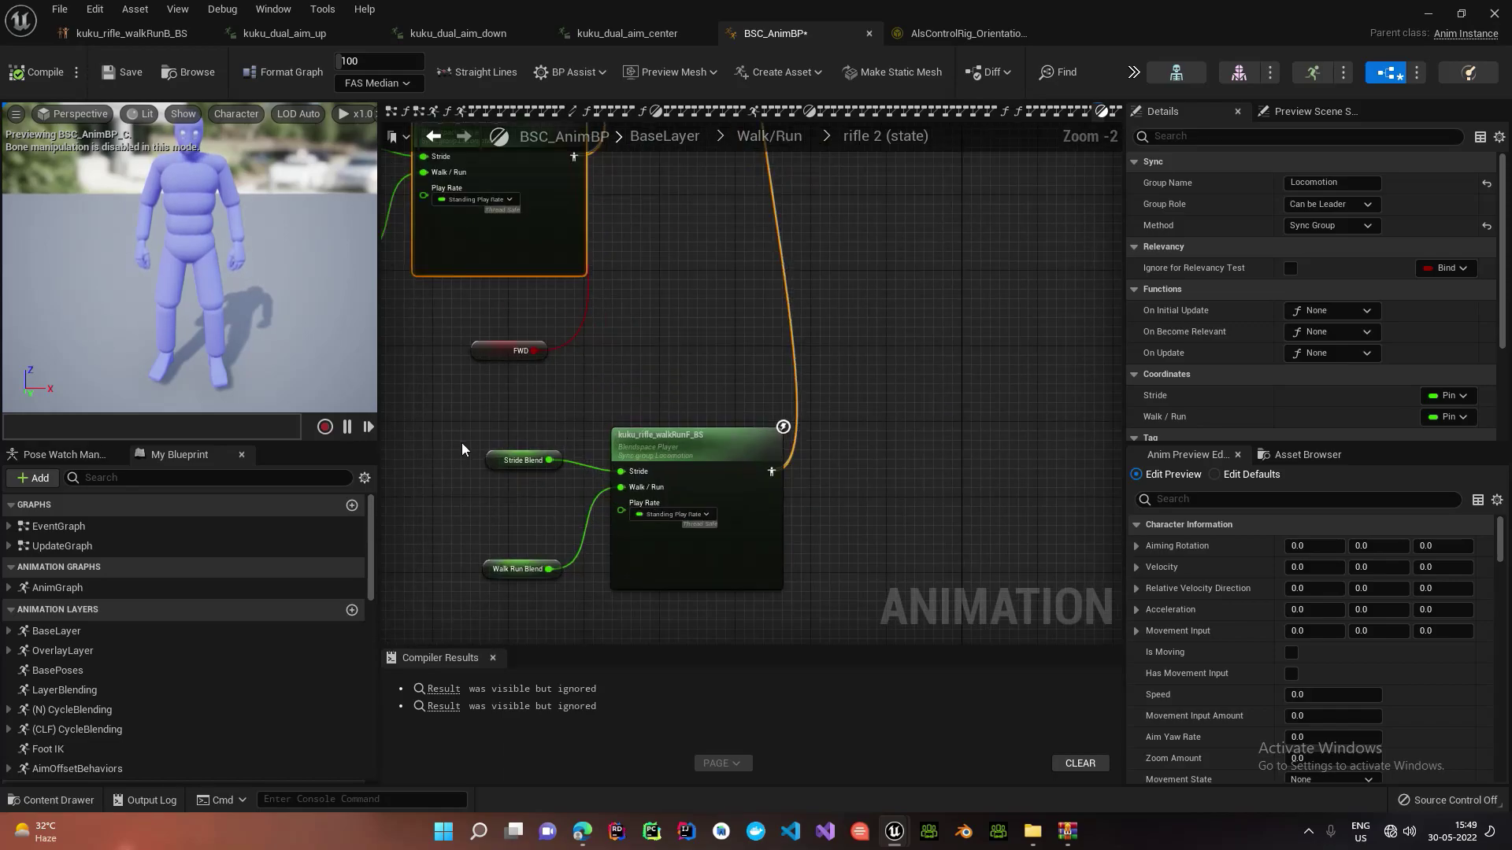
{"action": "left_click_drag", "start_coordinate": [463, 444], "coordinate": [662, 581]}
{"action": "right_click_drag", "start_coordinate": [551, 315], "coordinate": [646, 566]}
{"action": "right_click_drag", "start_coordinate": [508, 239], "coordinate": [602, 332]}
{"action": "left_click_drag", "start_coordinate": [442, 212], "coordinate": [696, 381]}
{"action": "right_click_drag", "start_coordinate": [841, 426], "coordinate": [526, 125]}
{"action": "left_click", "coordinate": [787, 550]}
{"action": "right_click_drag", "start_coordinate": [577, 462], "coordinate": [761, 407]}
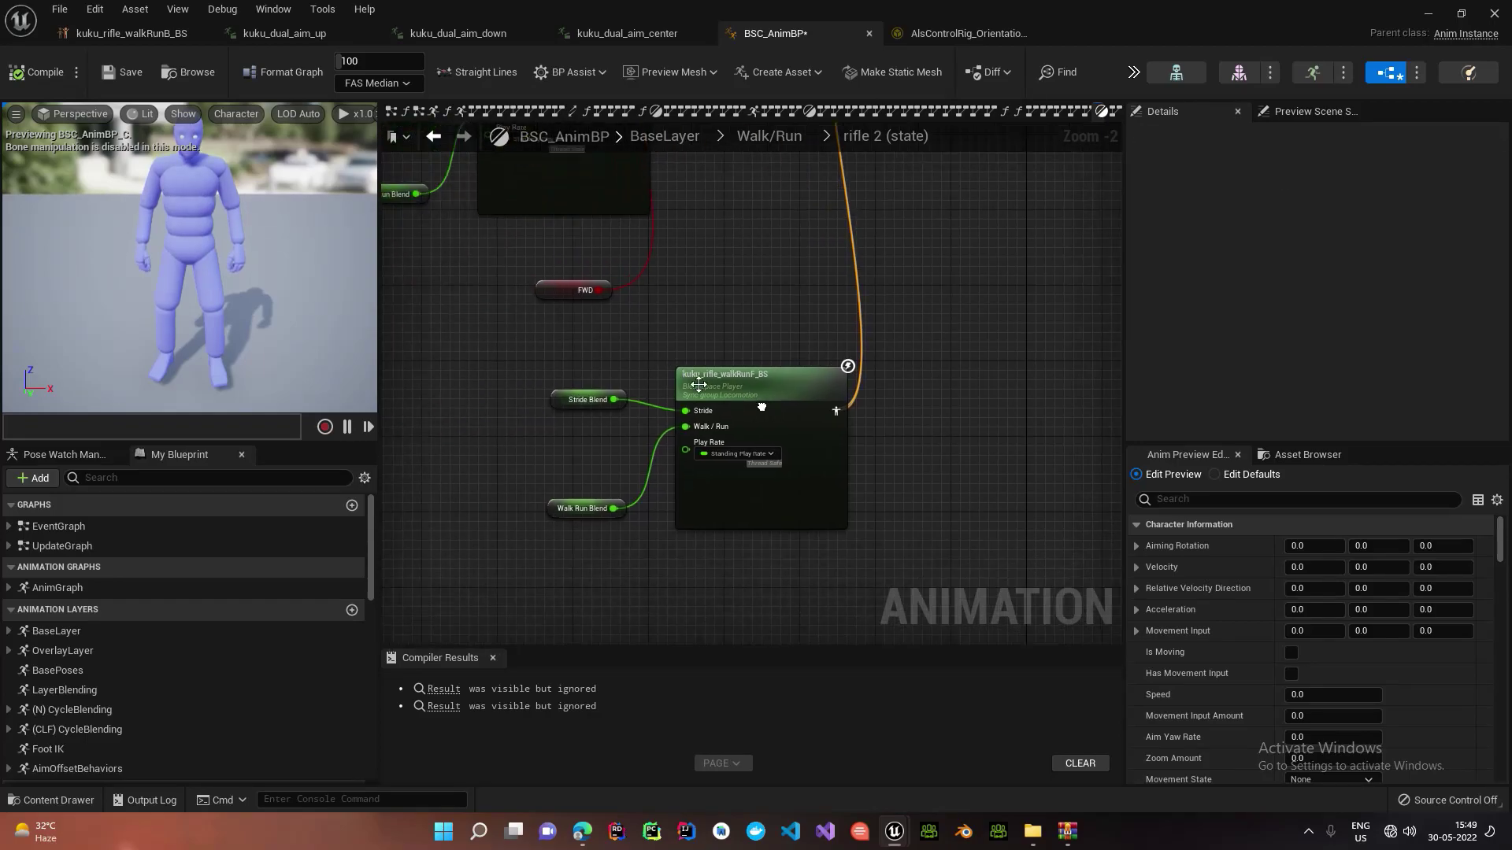
Step: Trace the Velocity Direction Pose input of the Blend Poses (ALS_RotationMode) node back to its blendspace player
{"action": "scroll", "coordinate": [798, 311], "scroll_direction": "down", "scroll_amount": 2}
{"action": "right_click_drag", "start_coordinate": [799, 310], "coordinate": [607, 554]}
{"action": "scroll", "coordinate": [686, 317], "scroll_direction": "up", "scroll_amount": 4}
{"action": "right_click_drag", "start_coordinate": [687, 316], "coordinate": [696, 441]}
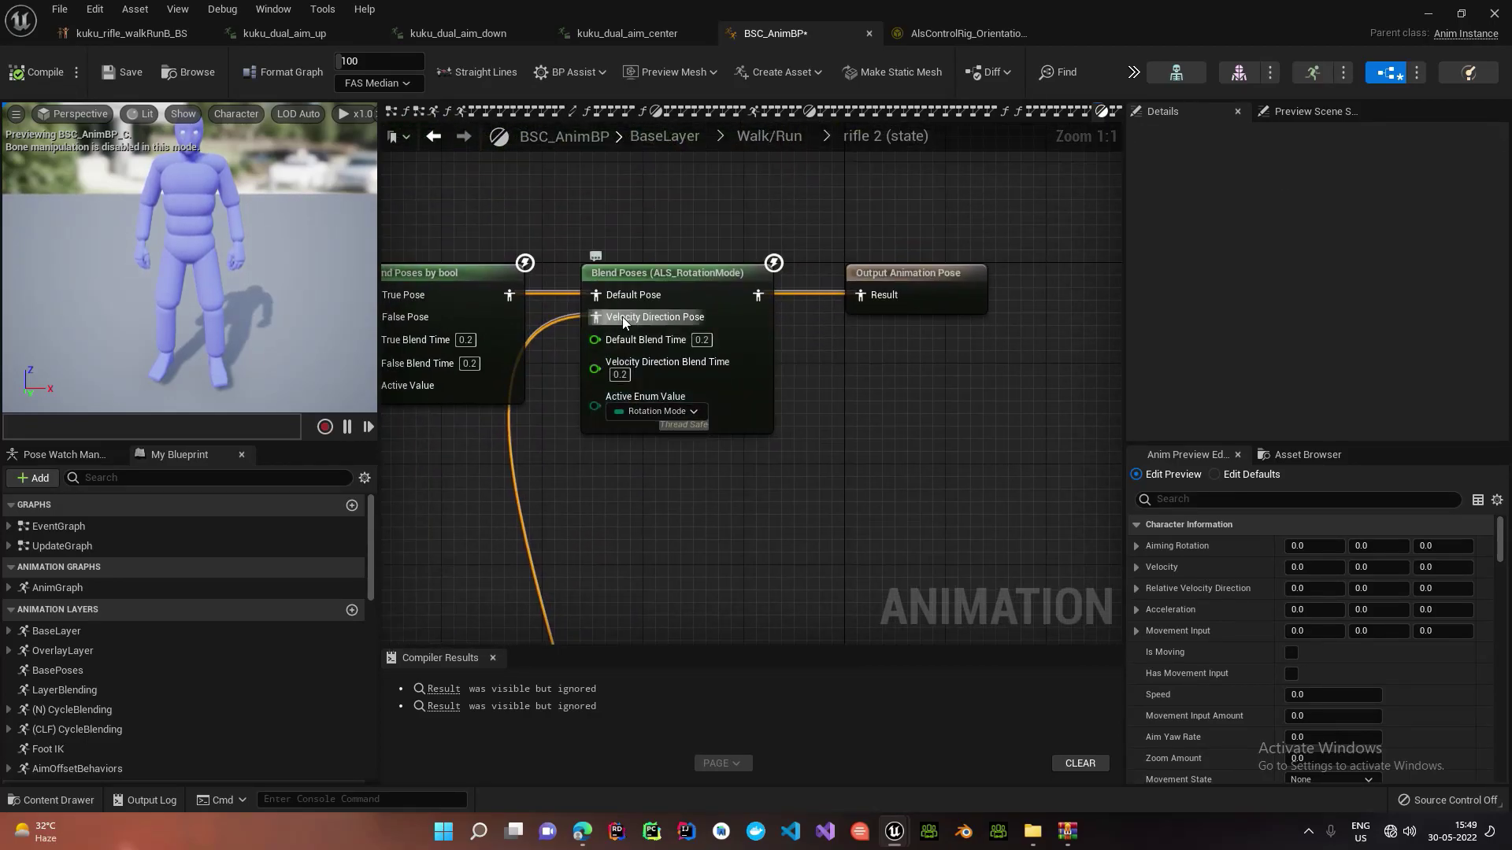
{"action": "scroll", "coordinate": [519, 321], "scroll_direction": "down", "scroll_amount": 3}
{"action": "right_click_drag", "start_coordinate": [520, 322], "coordinate": [745, 337]}
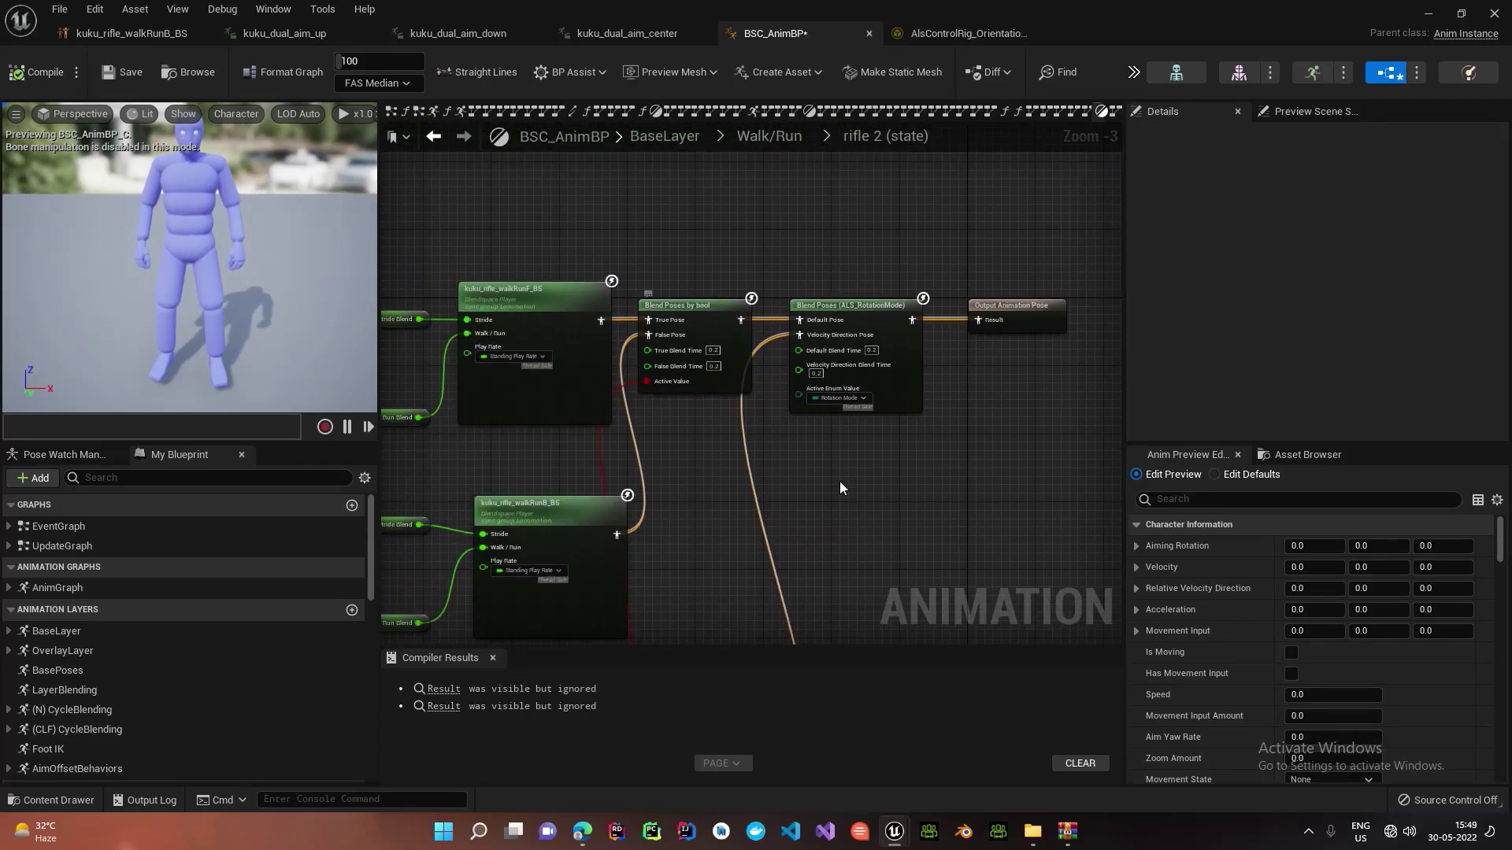
{"action": "right_click_drag", "start_coordinate": [839, 482], "coordinate": [672, 307]}
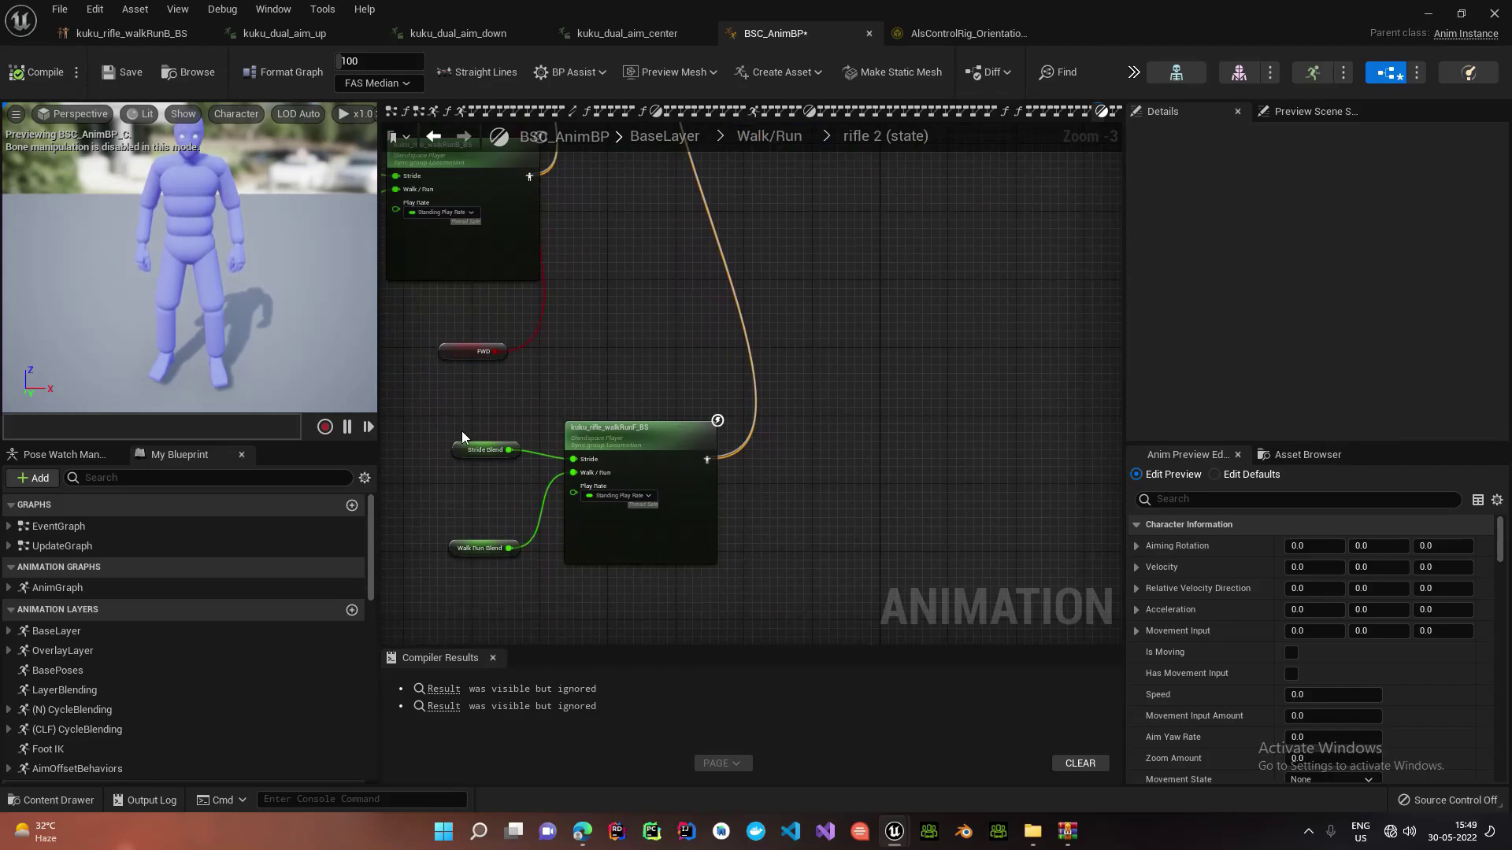
{"action": "right_click_drag", "start_coordinate": [606, 268], "coordinate": [584, 507]}
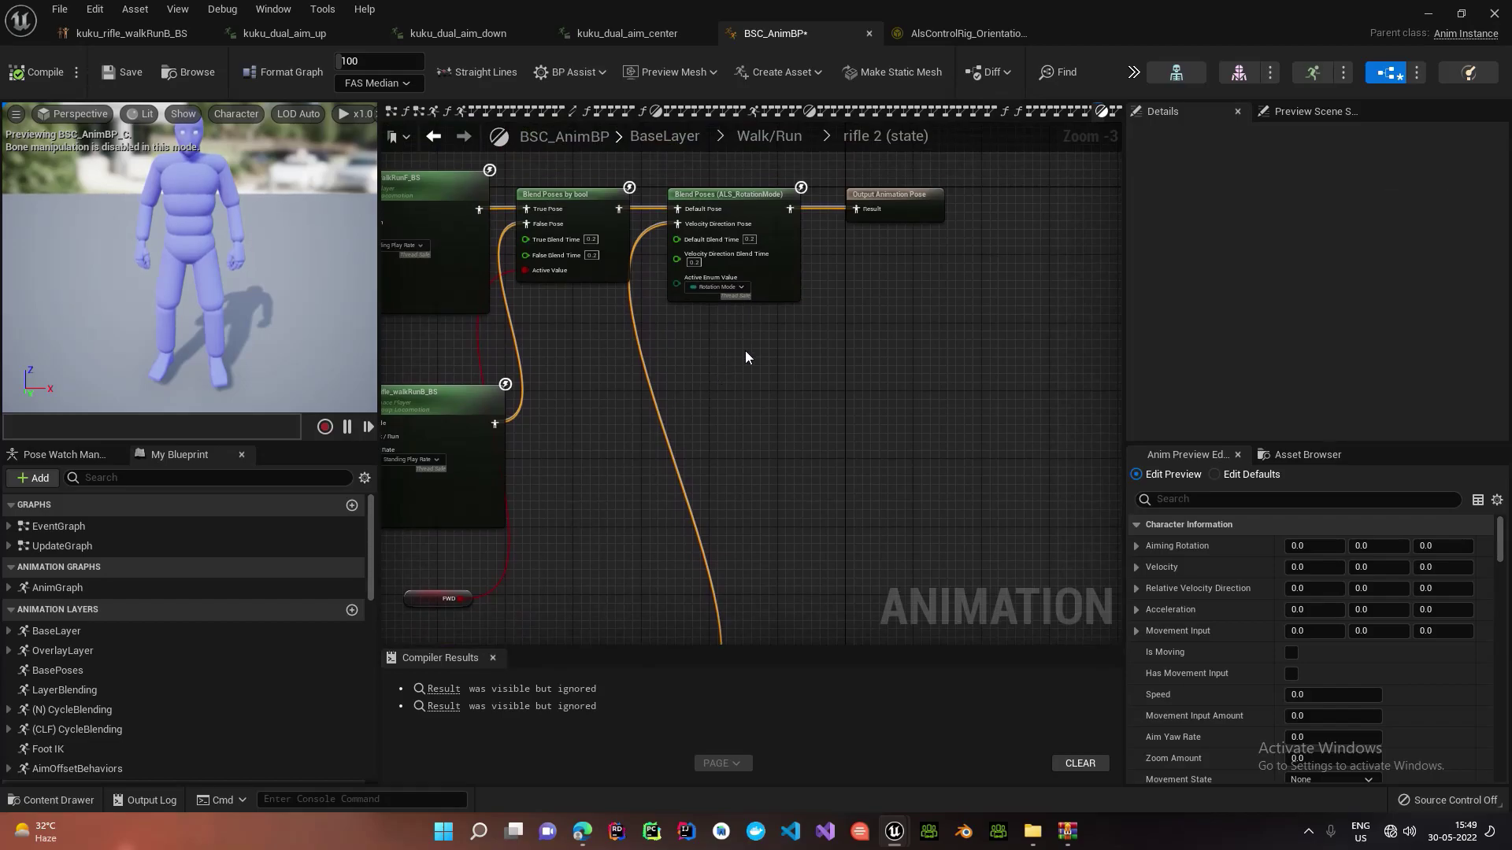
{"action": "scroll", "coordinate": [745, 351], "scroll_direction": "up", "scroll_amount": 4}
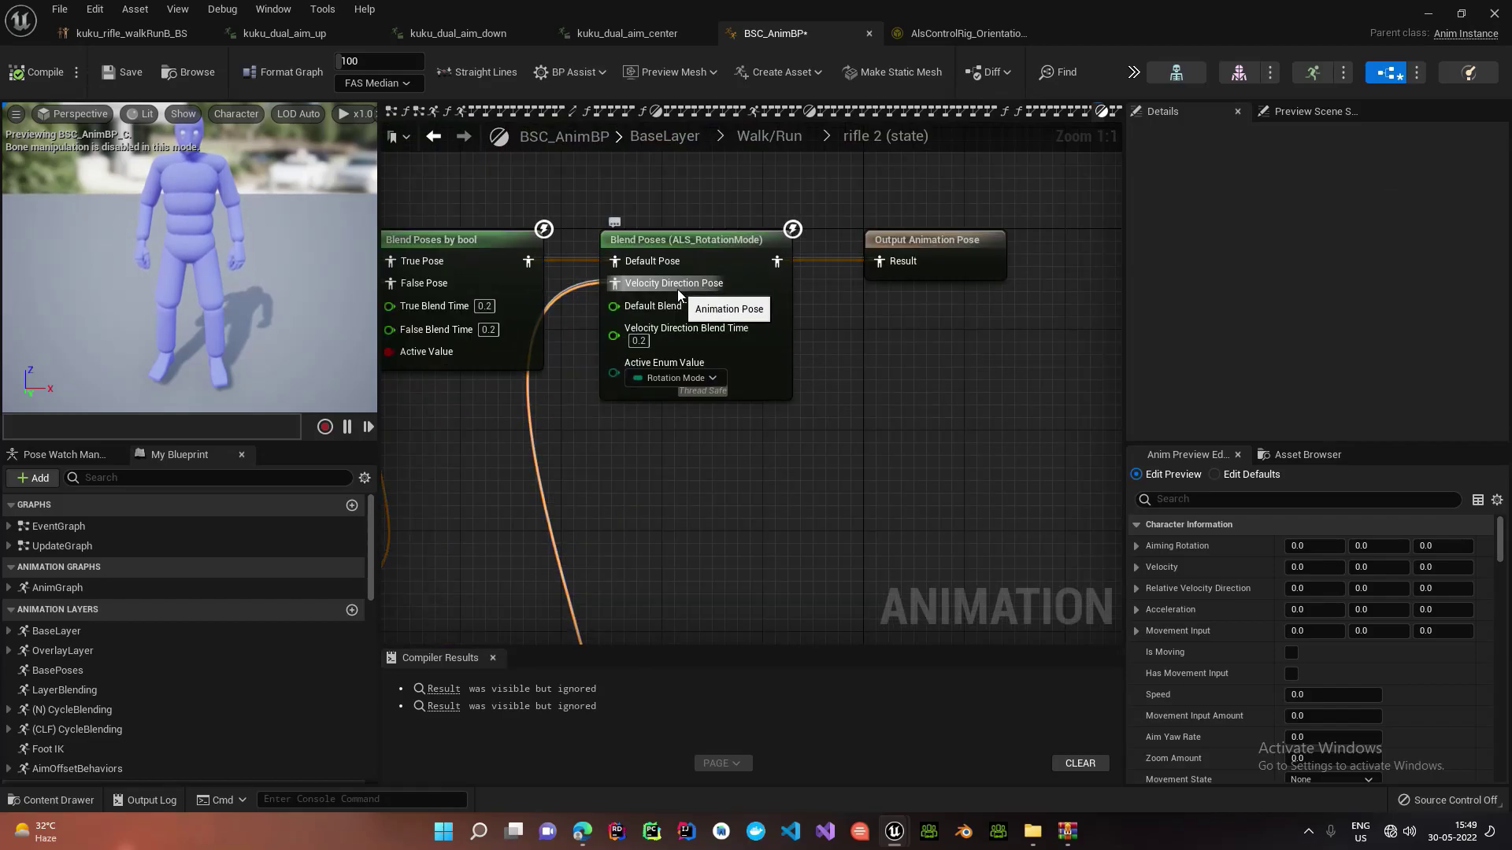
Step: Return to the BaseLayer graph and open the 'NO NEED TO CHANGE USUALLY' state inside the Orientation Warping state machine
{"action": "scroll", "coordinate": [677, 290], "scroll_direction": "down", "scroll_amount": 5}
{"action": "key", "text": "alt+Left"}
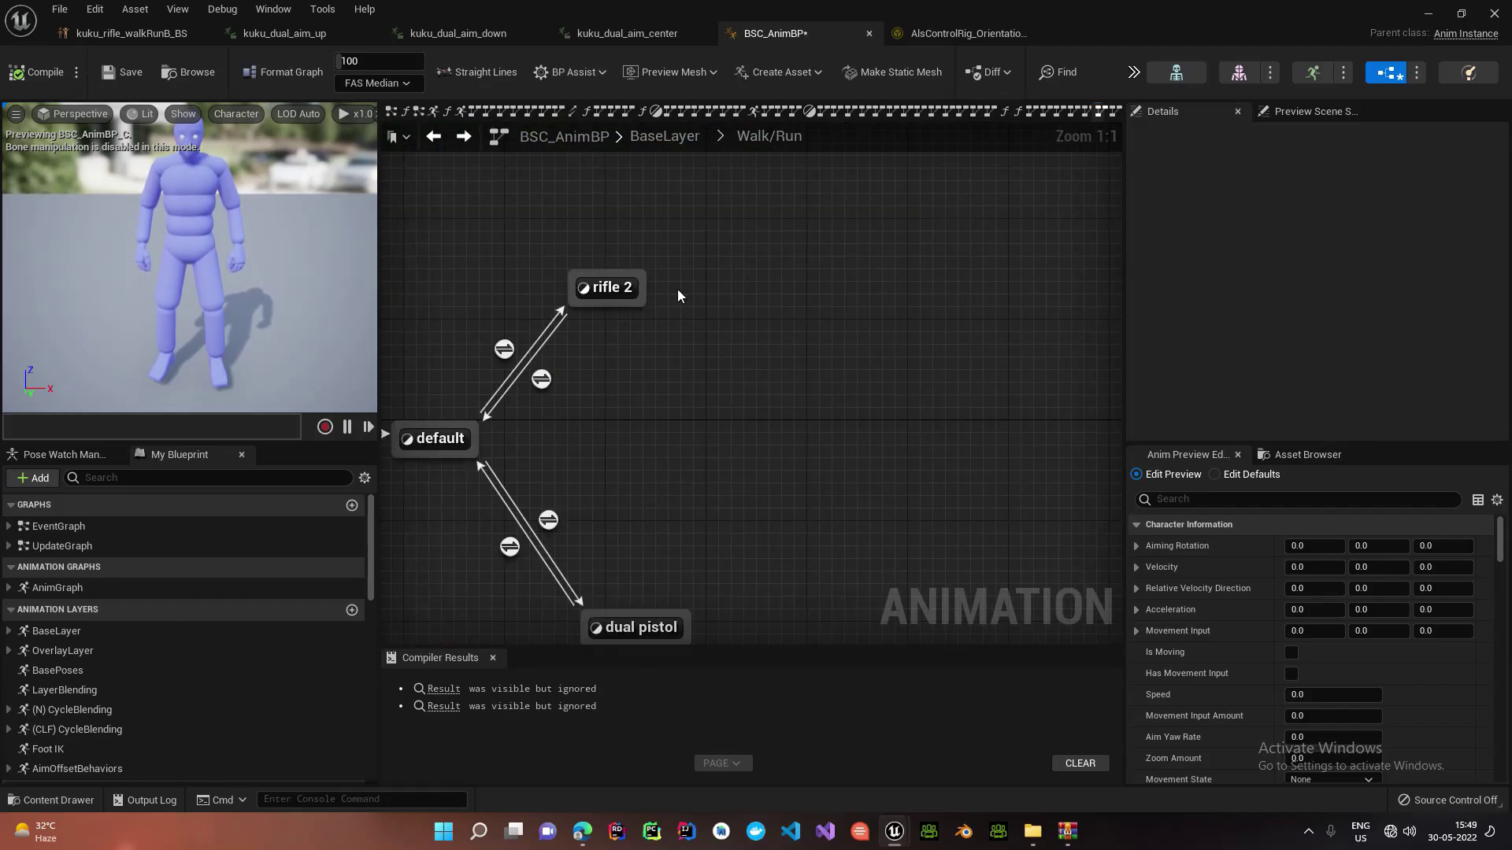
{"action": "right_click_drag", "start_coordinate": [778, 427], "coordinate": [791, 292]}
{"action": "key", "text": "alt+Left"}
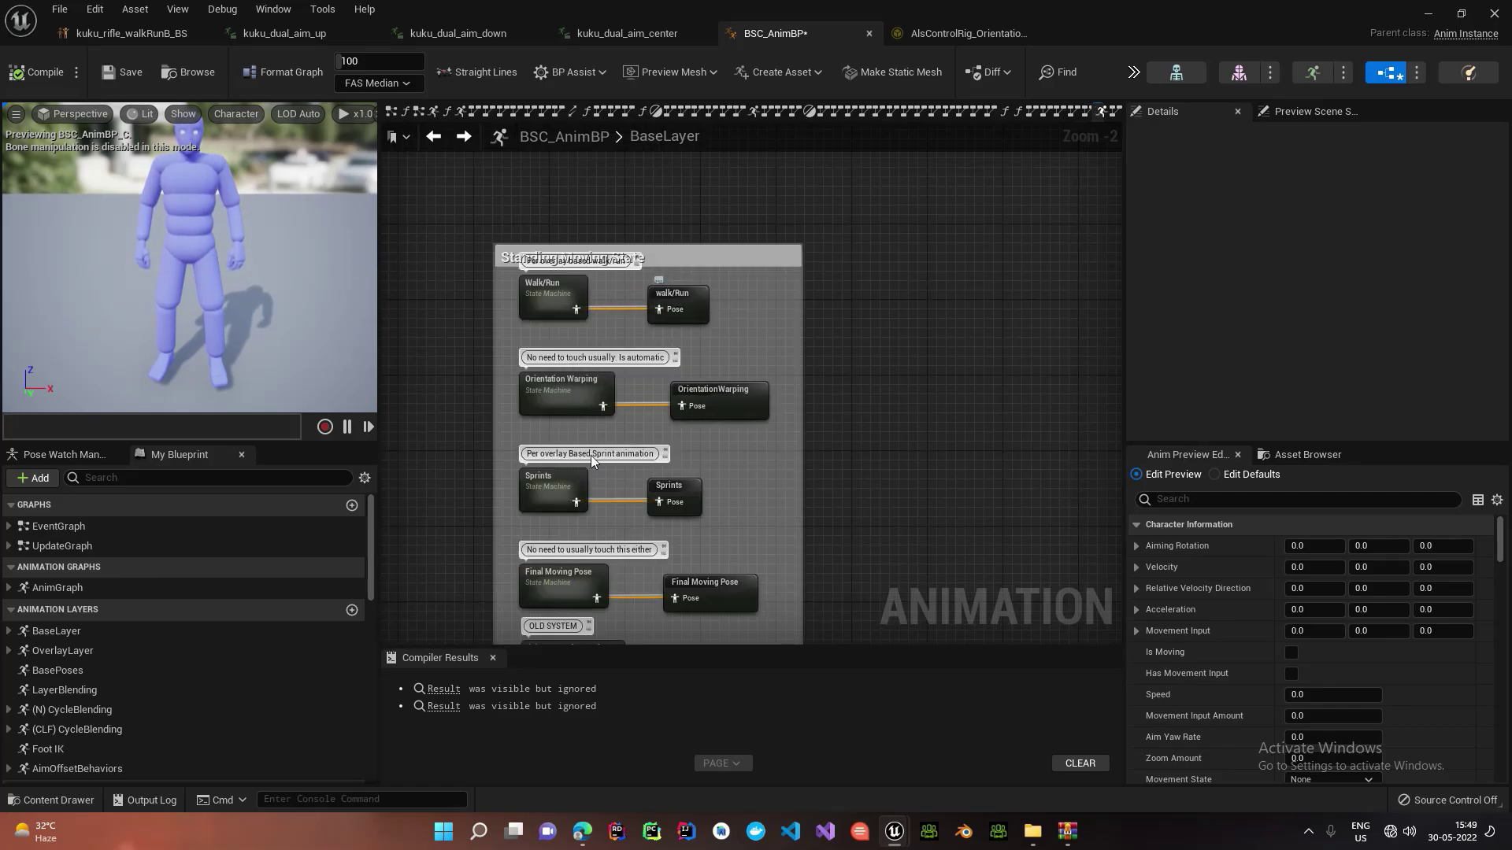
{"action": "double_click", "coordinate": [568, 414]}
{"action": "double_click", "coordinate": [1009, 391]}
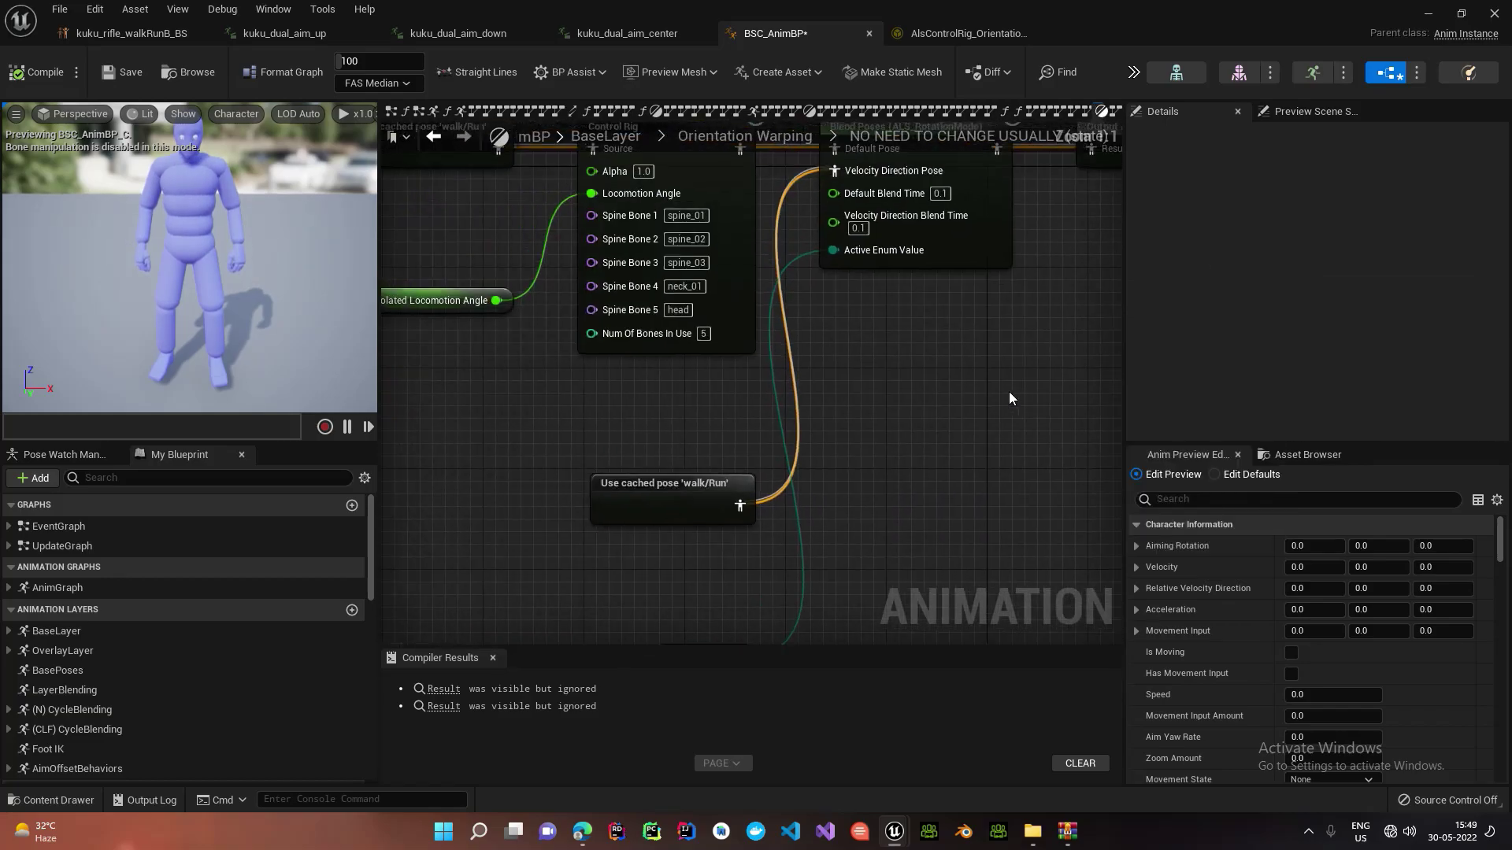
Step: Inspect the Control Rig node, the Blend Poses (ALS_RotationMode) node and the cached walk/Run pose in the orientation warping state
{"action": "left_click", "coordinate": [656, 309]}
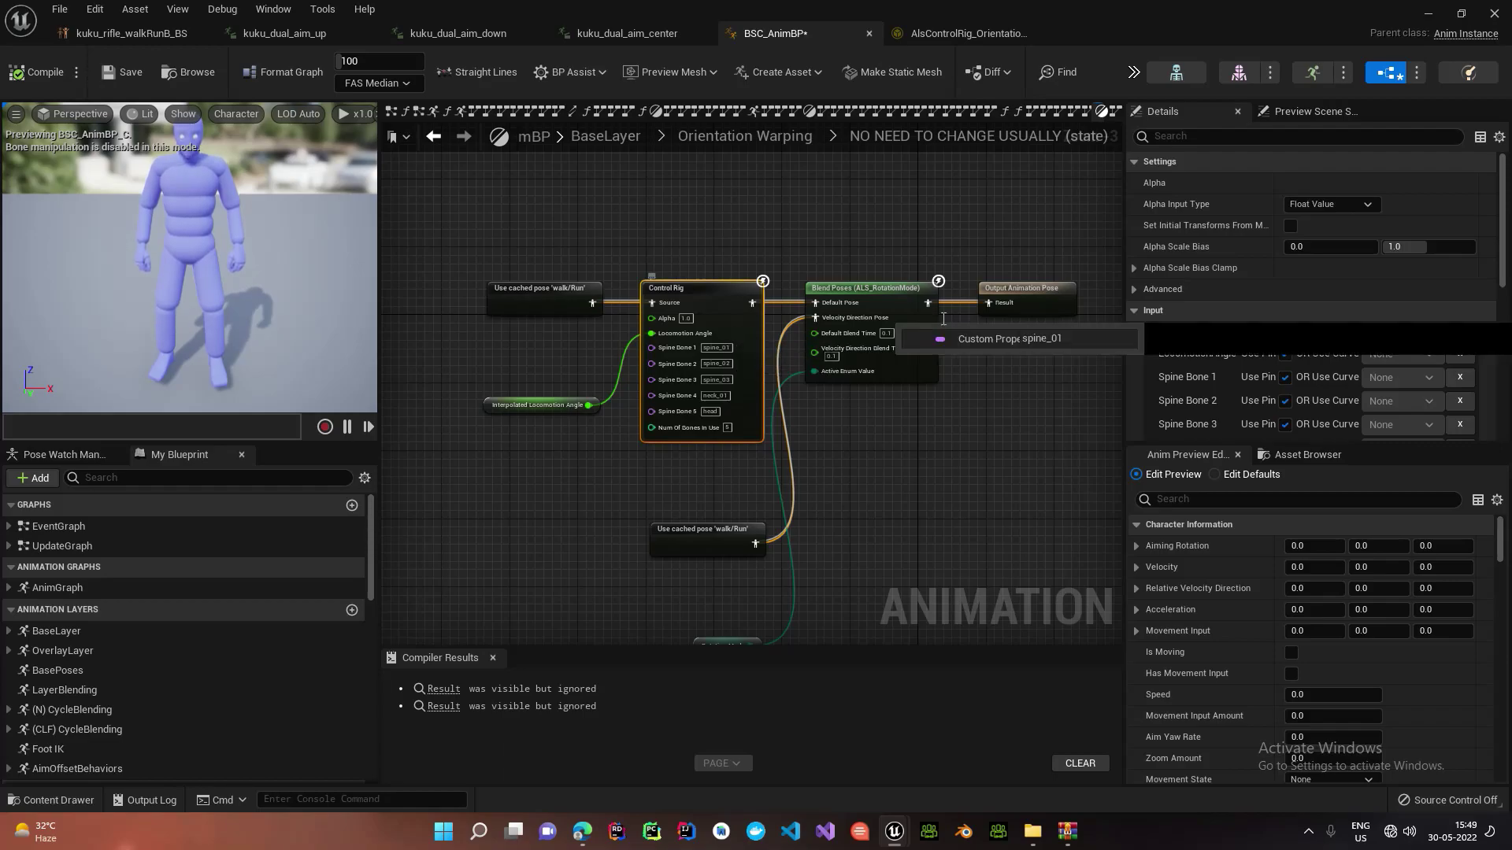
{"action": "scroll", "coordinate": [898, 310], "scroll_direction": "up", "scroll_amount": 2}
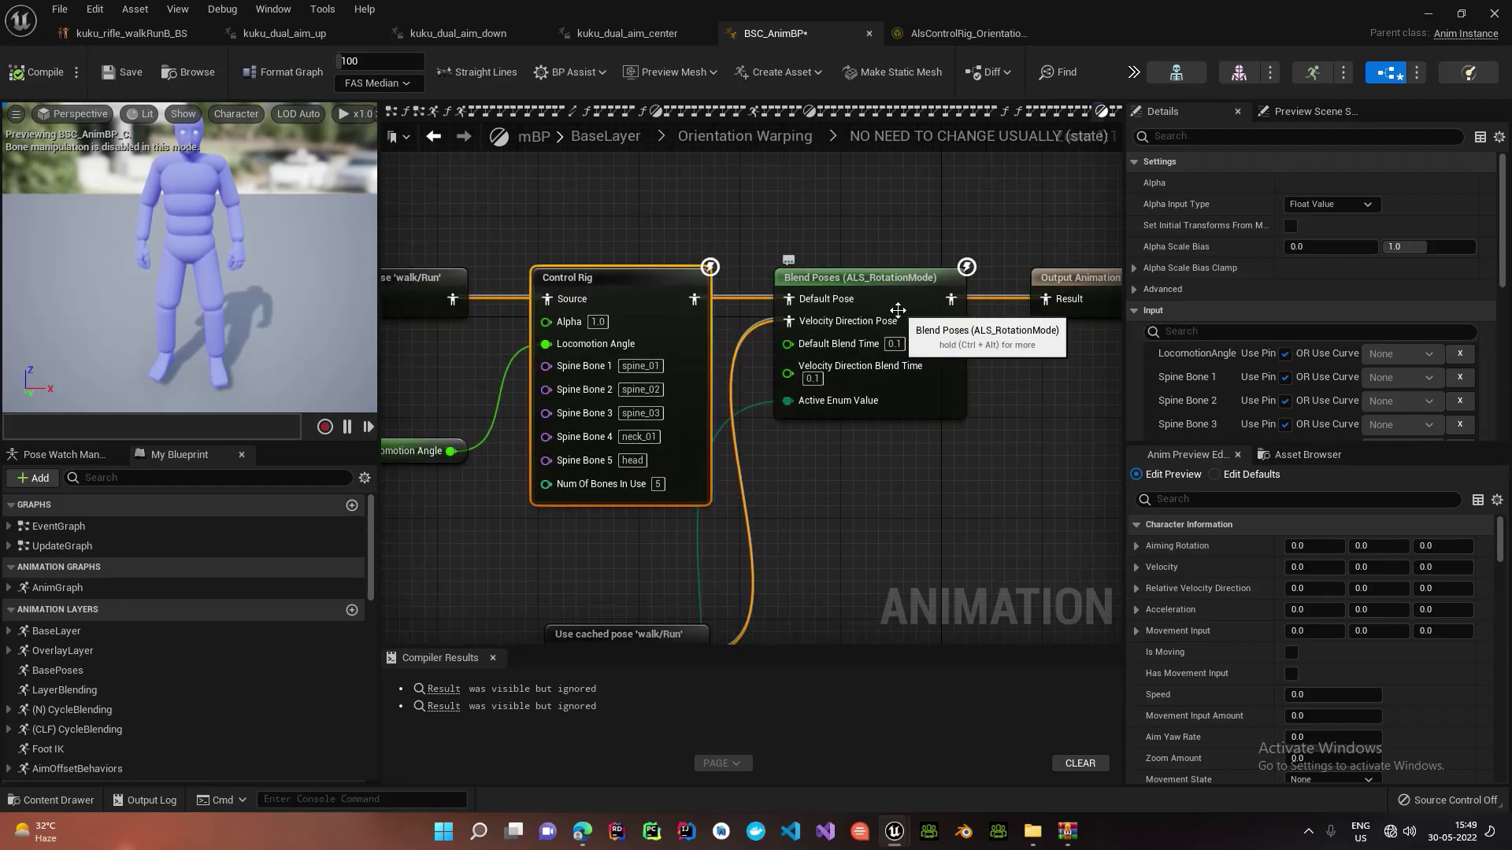
{"action": "right_click_drag", "start_coordinate": [935, 446], "coordinate": [855, 328]}
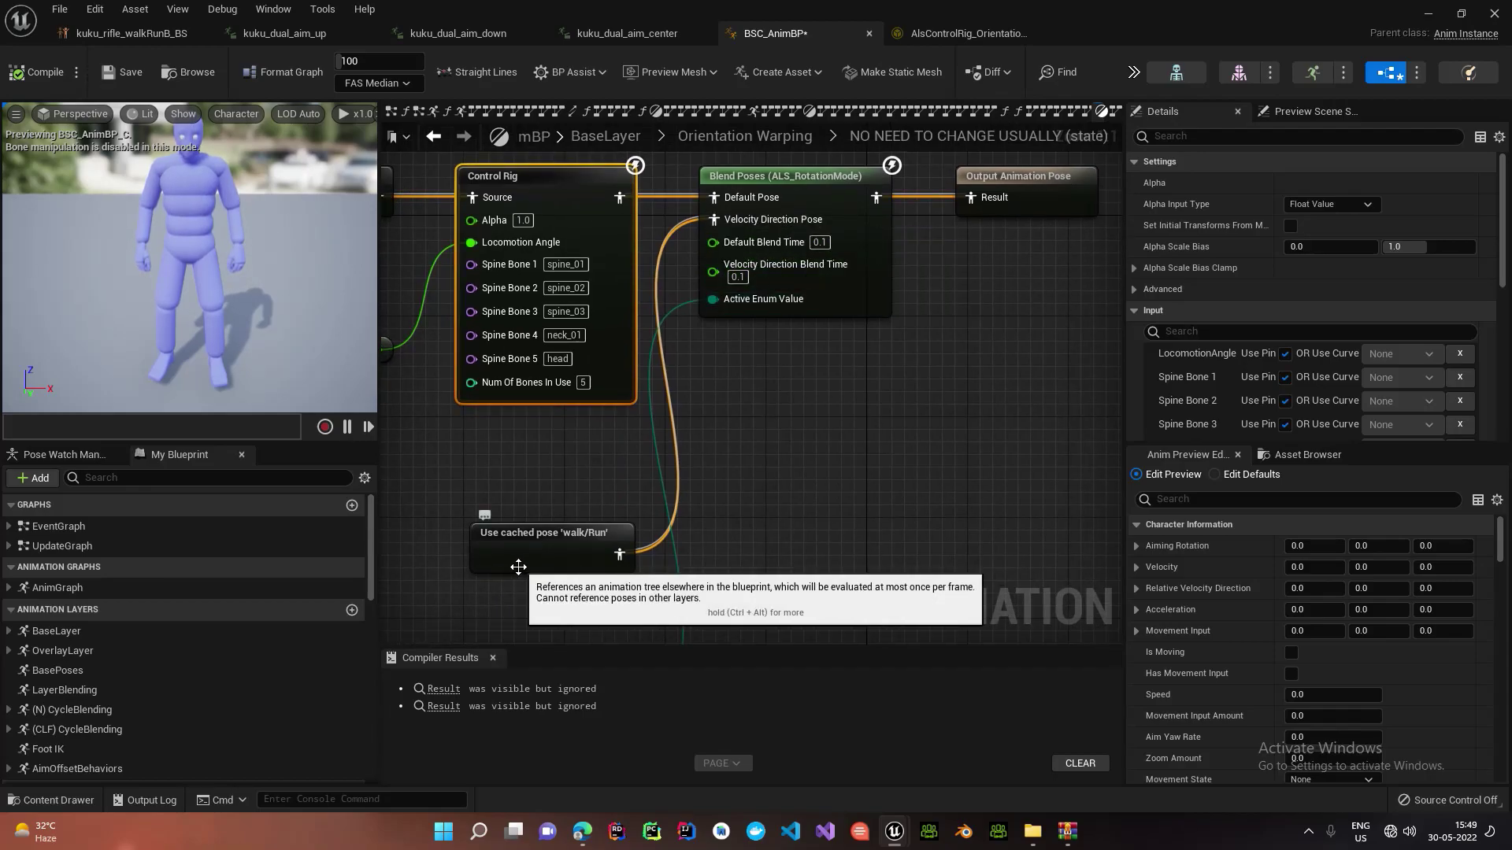
{"action": "double_click", "coordinate": [579, 479]}
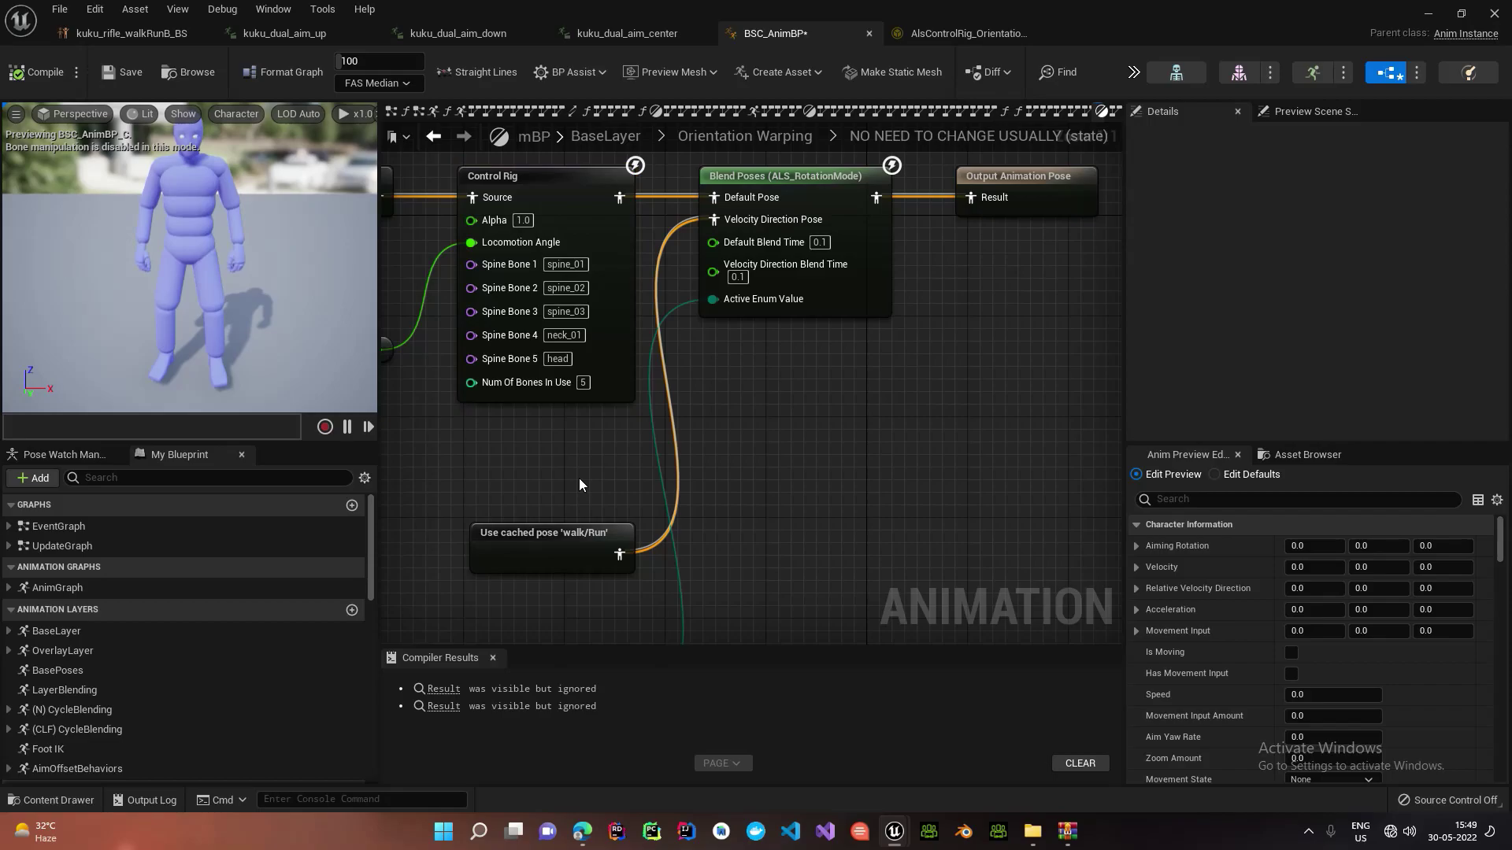
Step: Return to the BaseLayer graph and open the Sprints state machine
{"action": "double_click", "coordinate": [588, 442]}
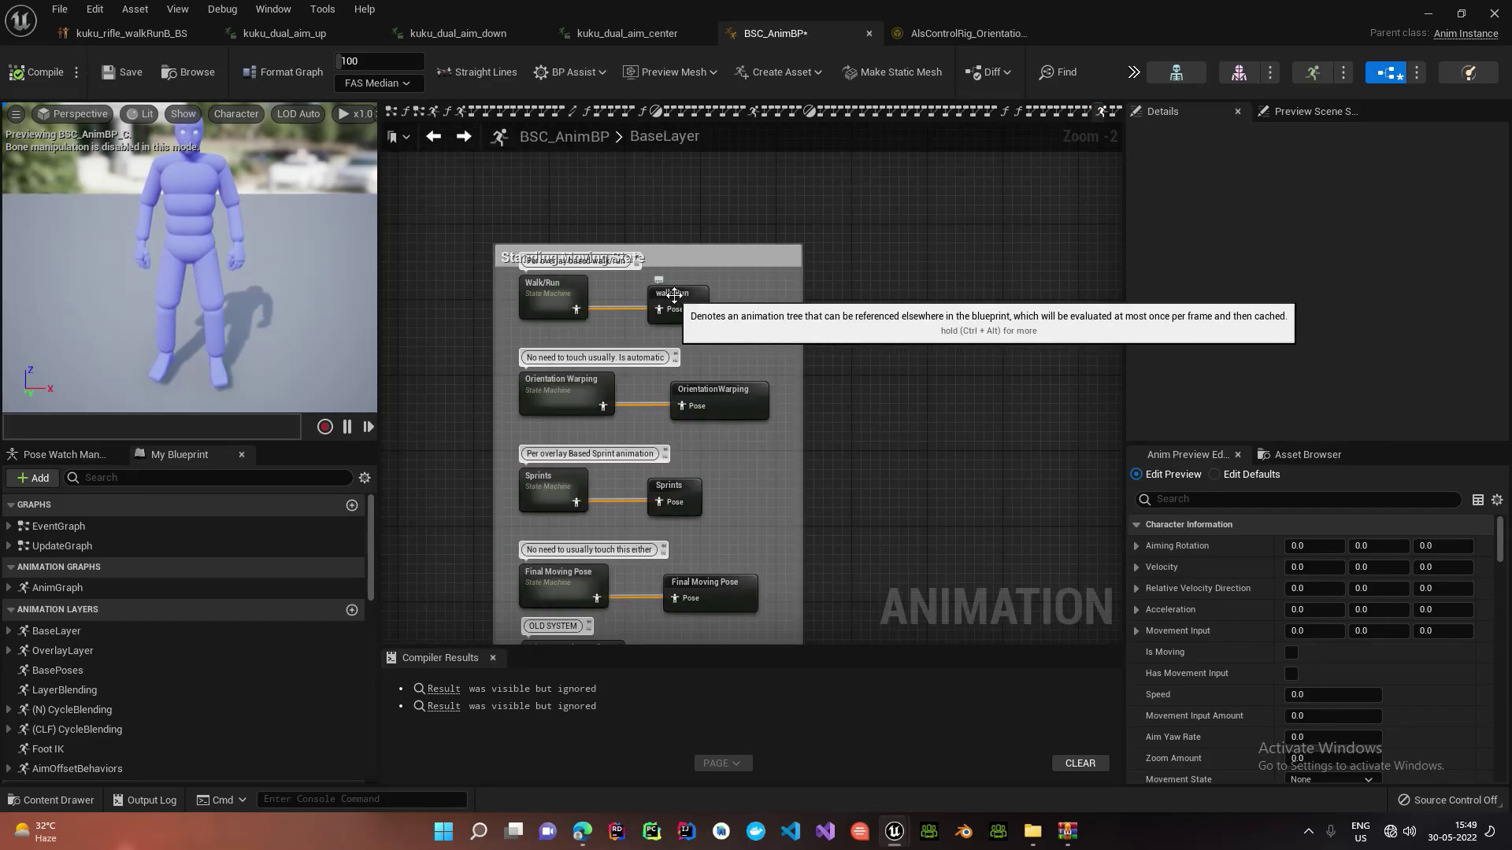
{"action": "right_click_drag", "start_coordinate": [800, 447], "coordinate": [790, 329]}
{"action": "left_click_drag", "start_coordinate": [498, 167], "coordinate": [782, 334]}
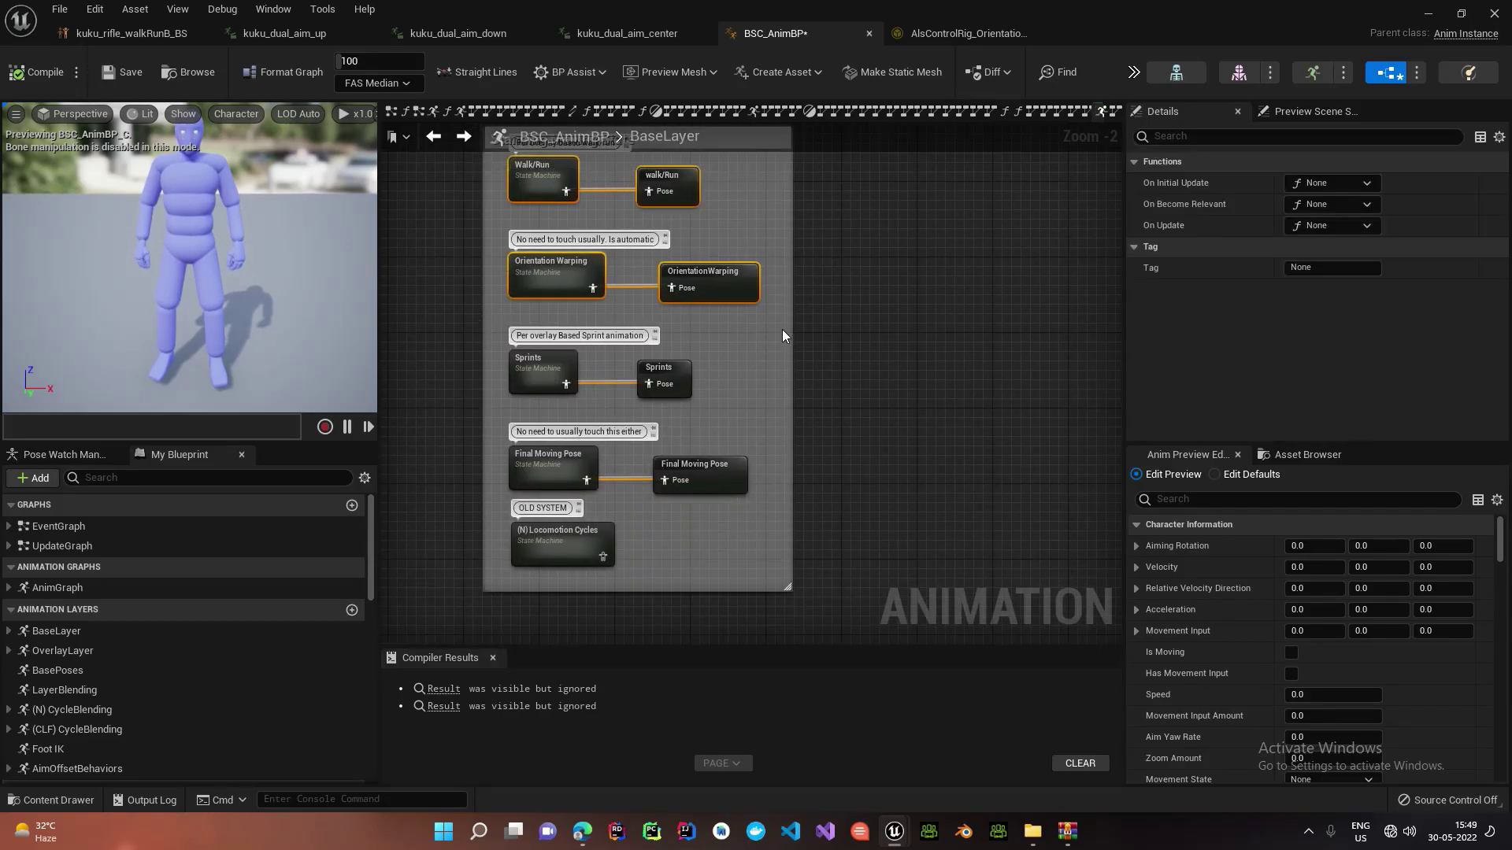
{"action": "double_click", "coordinate": [525, 375]}
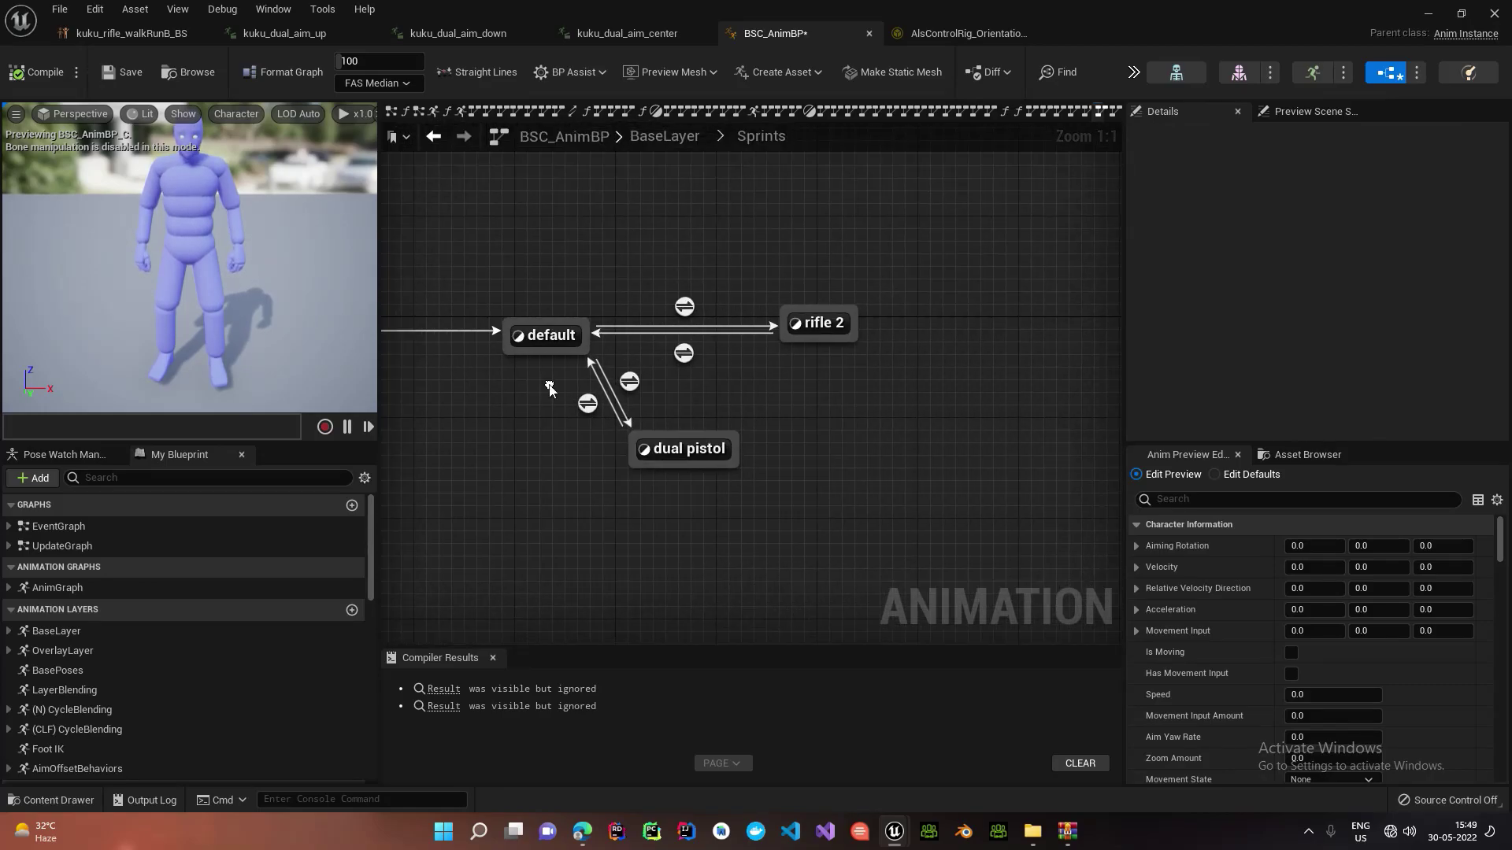
Step: Move the rifle 2 state closer to the default state in the Sprints state machine
{"action": "left_click_drag", "start_coordinate": [815, 328], "coordinate": [740, 323]}
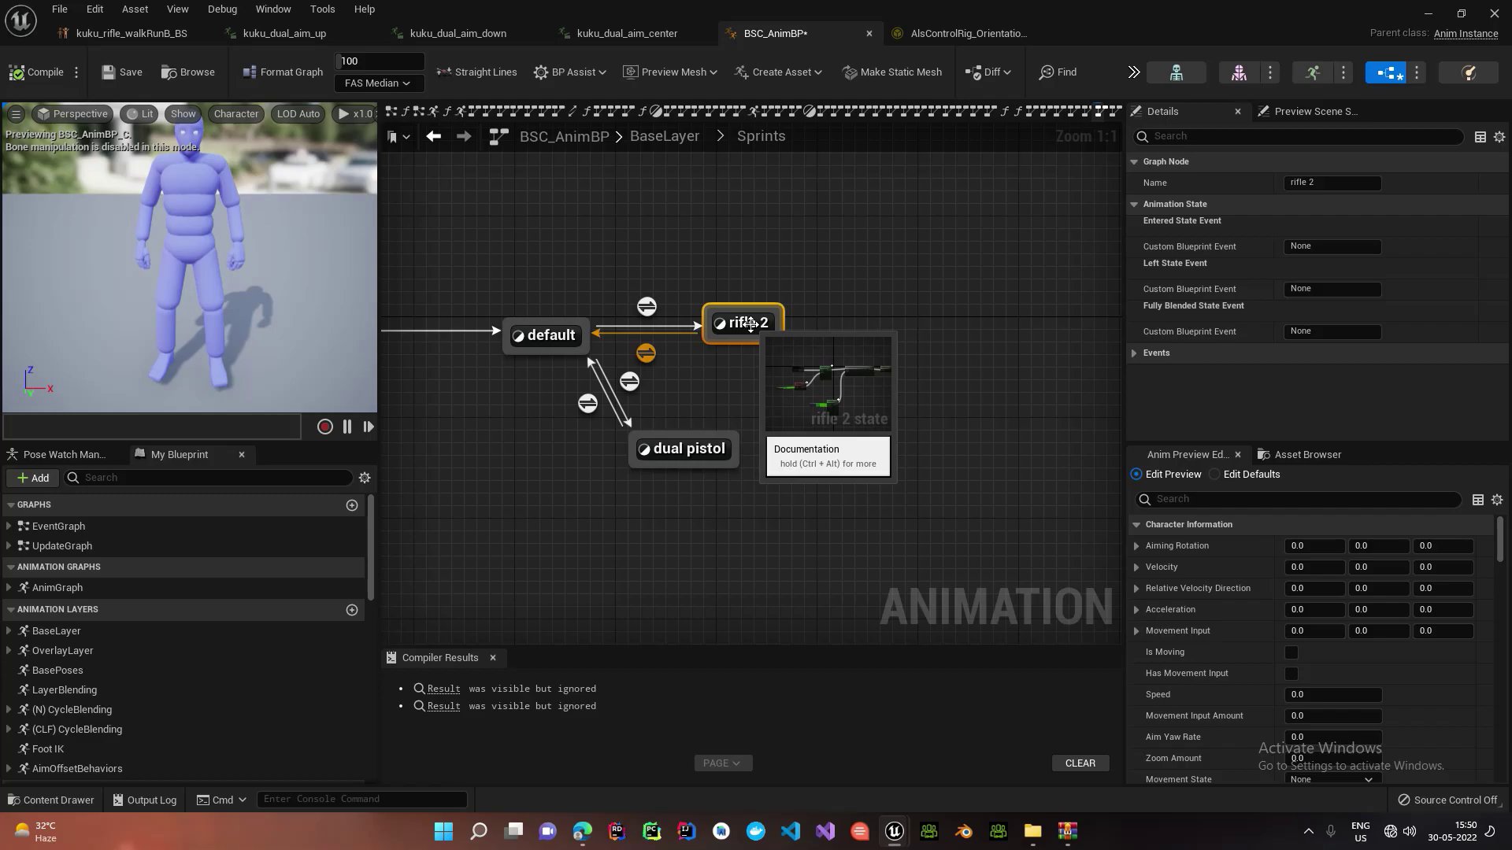
{"action": "left_click_drag", "start_coordinate": [621, 282], "coordinate": [807, 496]}
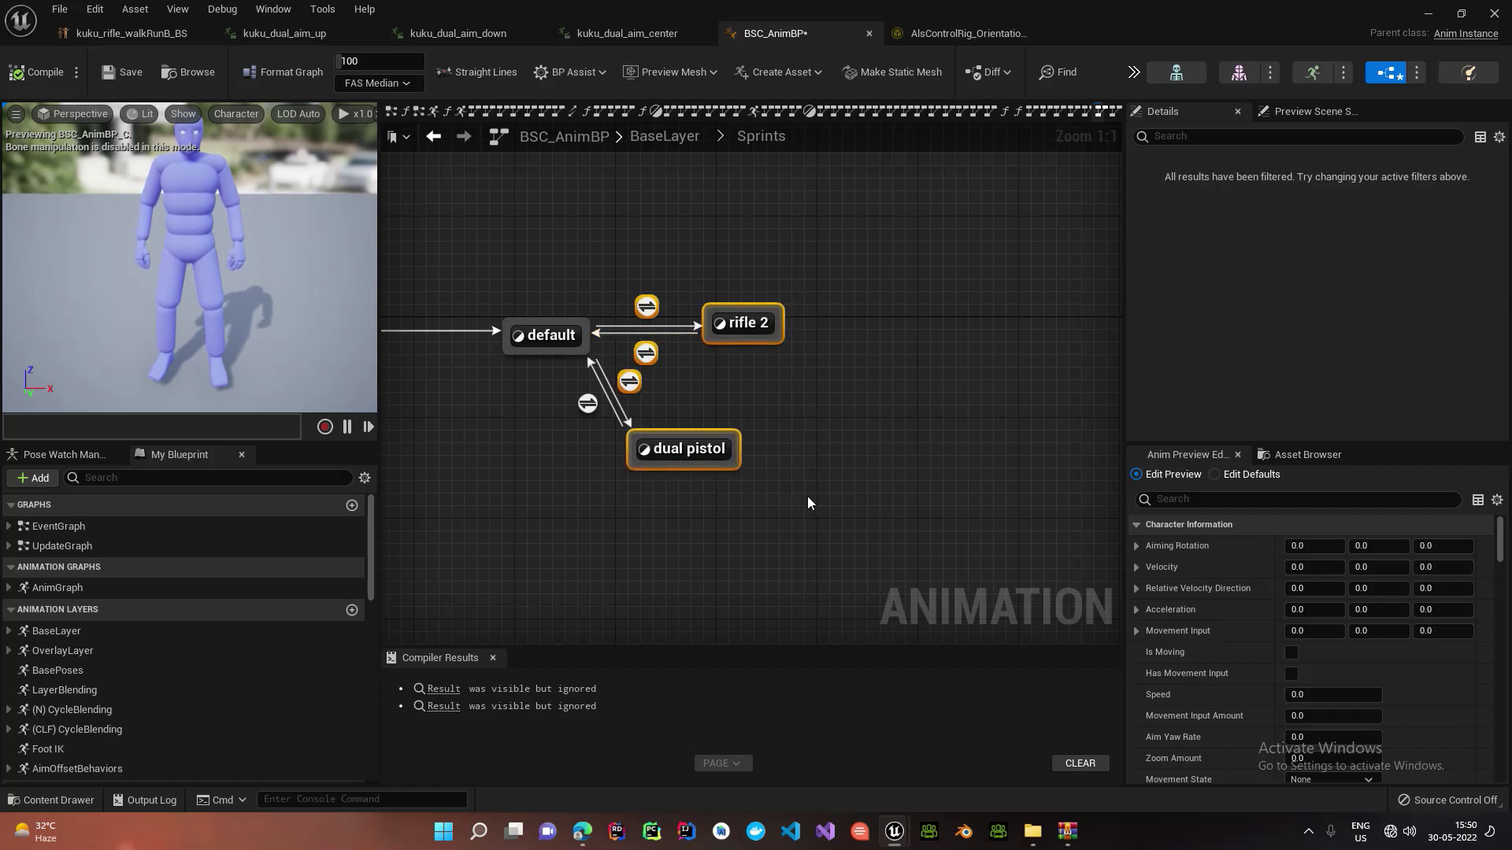
{"action": "left_click", "coordinate": [811, 469]}
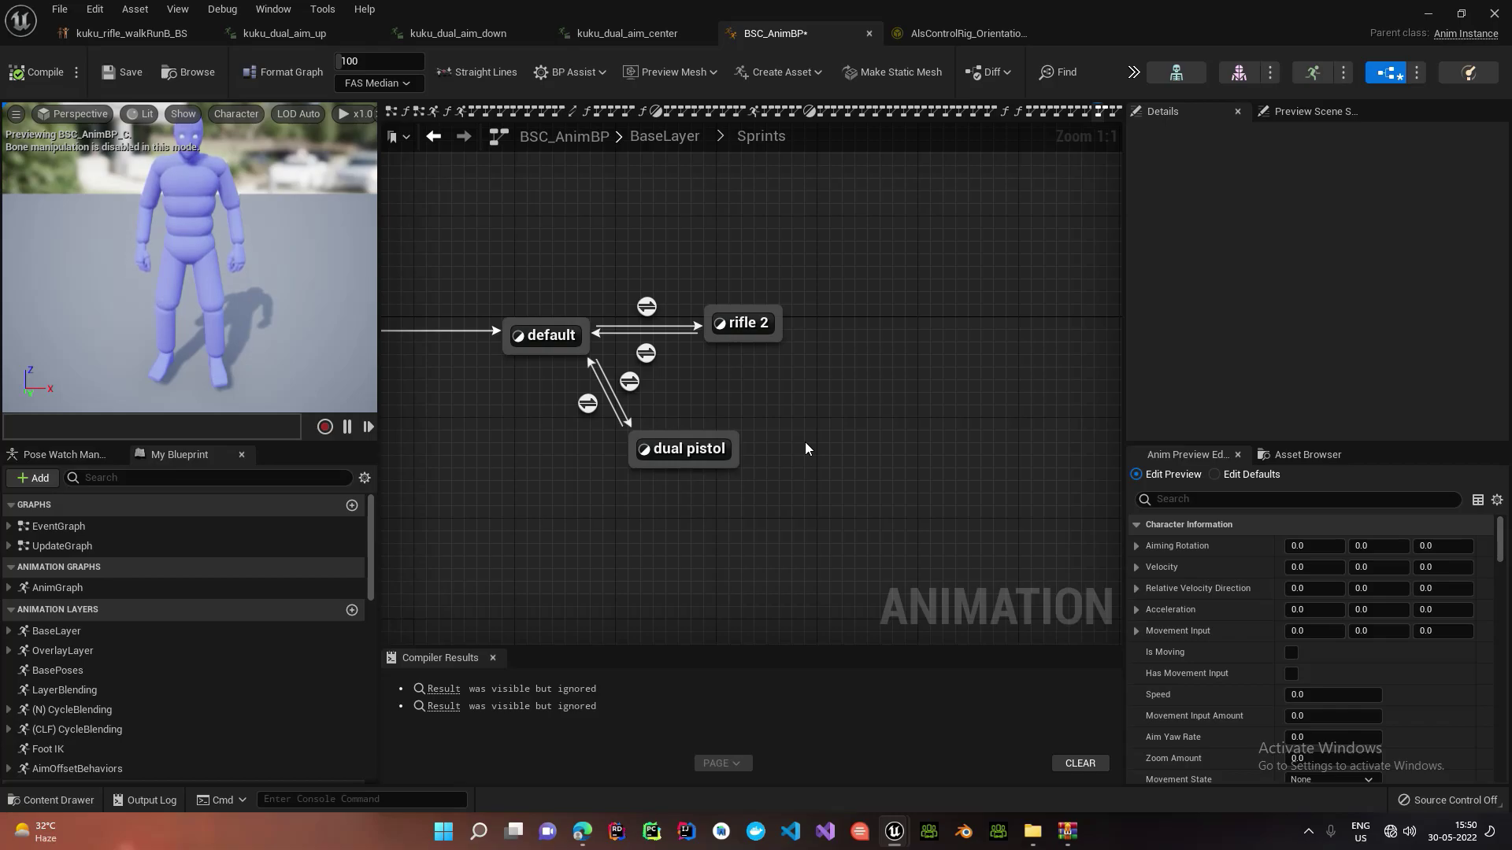
Step: Open the dual pistol state and examine the cached OrientationWarping pose feeding the Blend Poses (ALS_Gait) node
{"action": "double_click", "coordinate": [778, 447]}
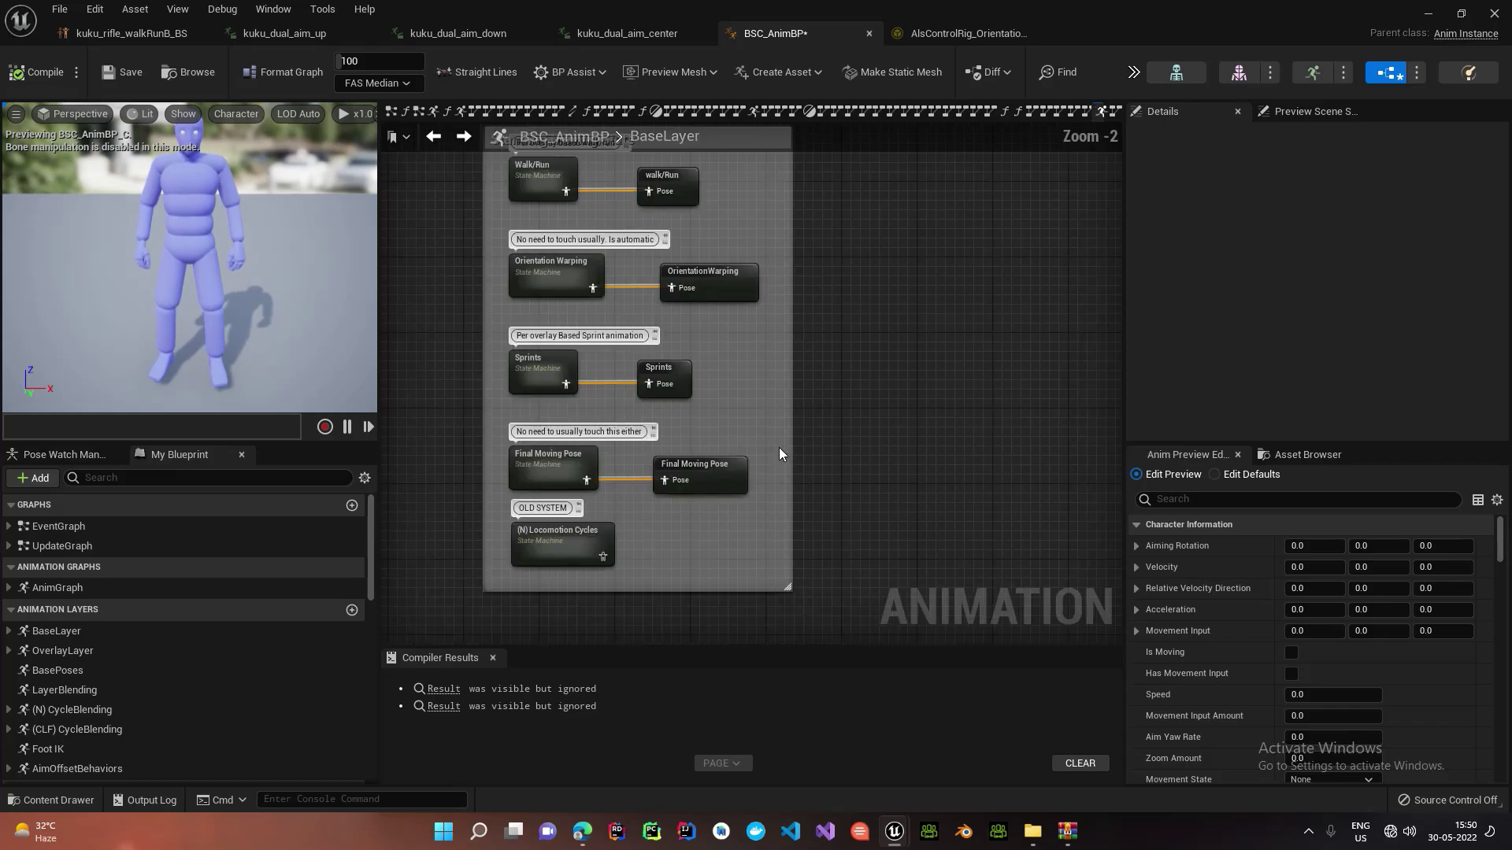
{"action": "key", "text": "alt+Right"}
{"action": "double_click", "coordinate": [695, 447]}
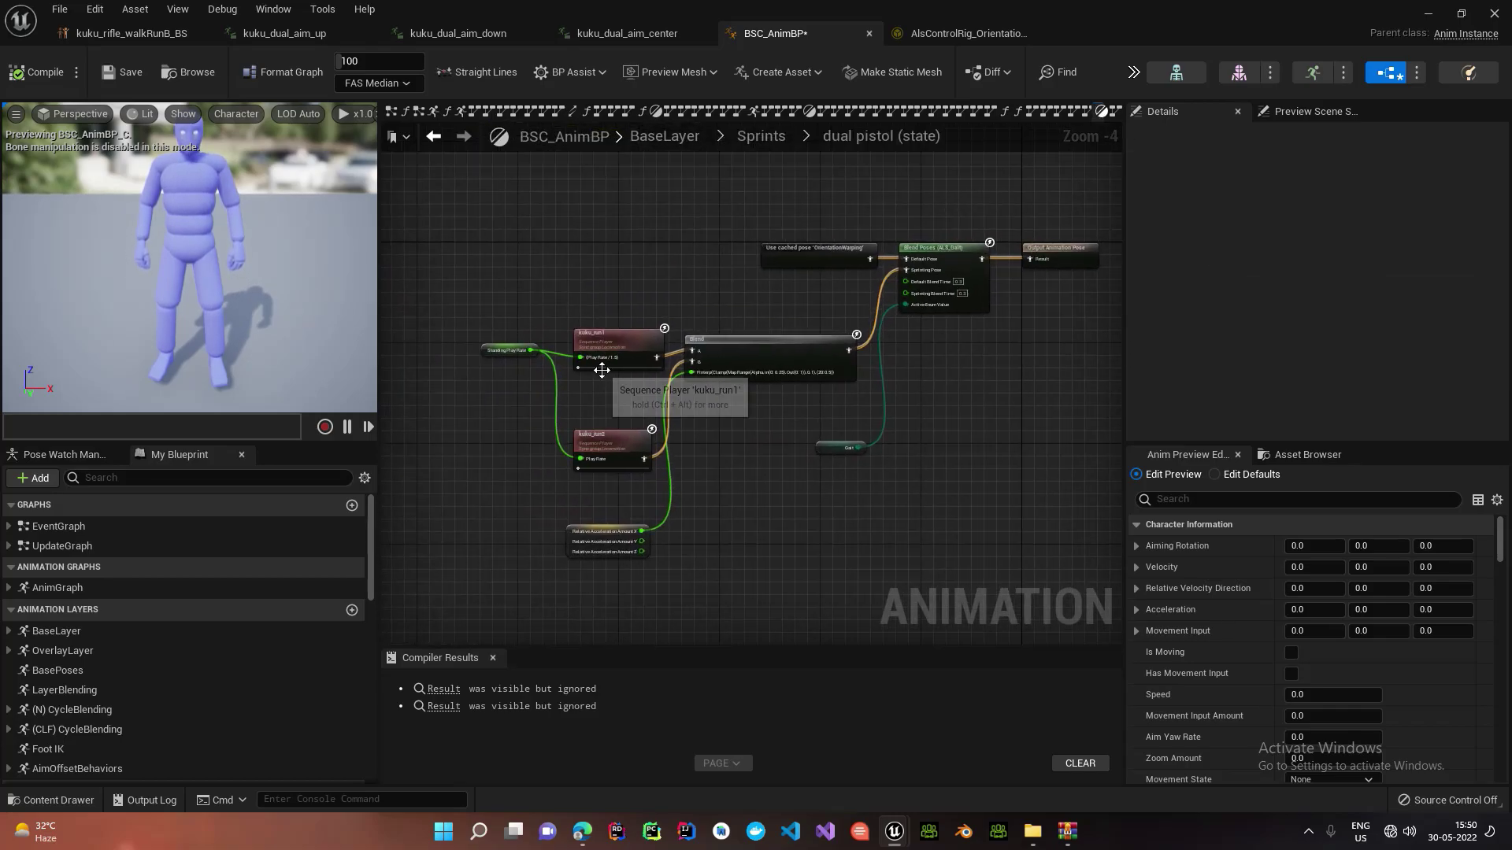
{"action": "right_click_drag", "start_coordinate": [754, 347], "coordinate": [621, 398]}
{"action": "scroll", "coordinate": [728, 322], "scroll_direction": "up", "scroll_amount": 4}
{"action": "left_click", "coordinate": [647, 300]}
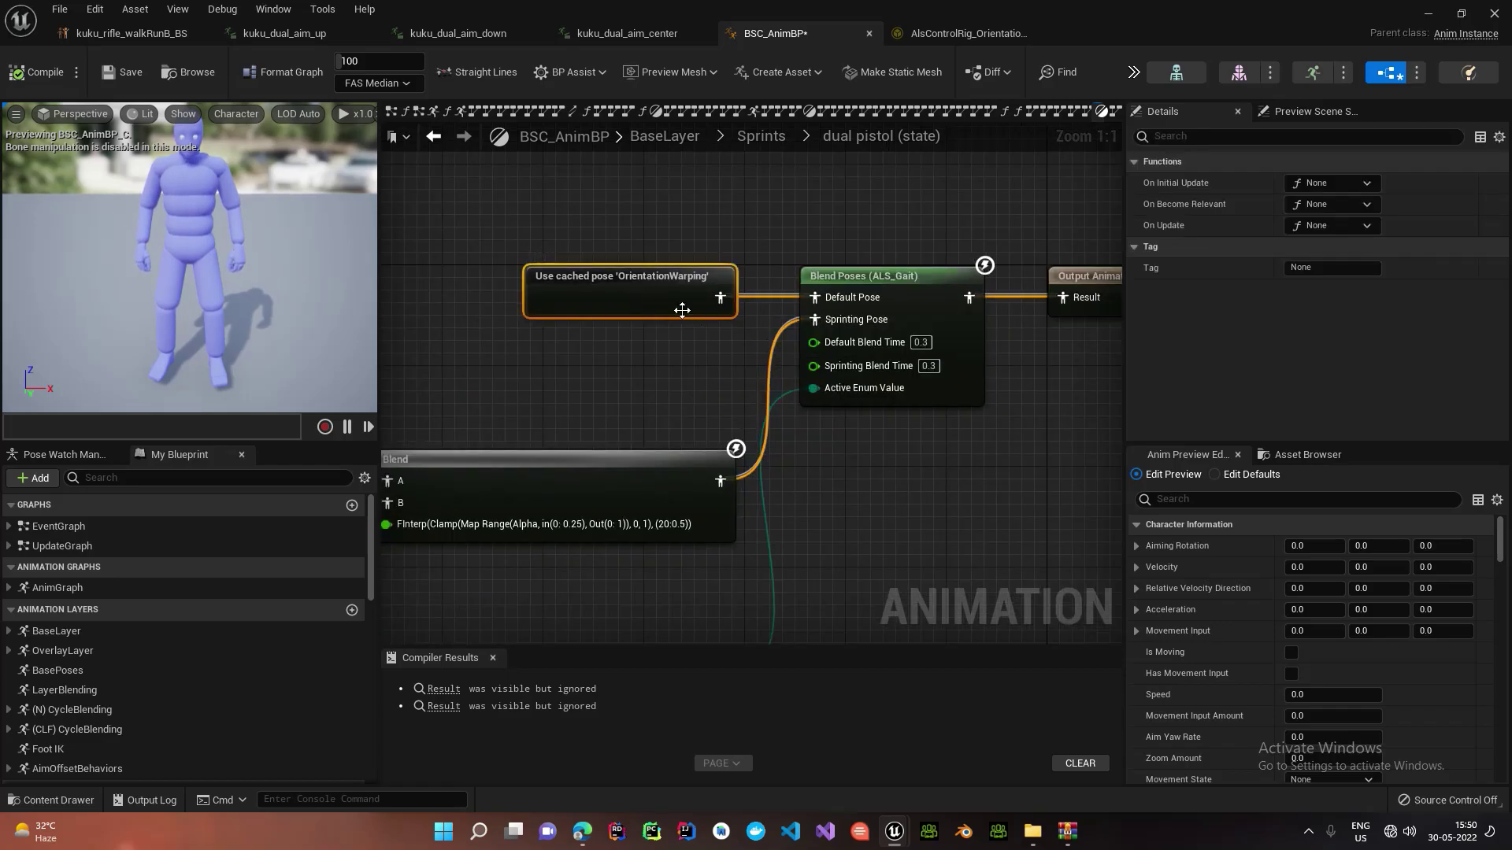
{"action": "scroll", "coordinate": [724, 346], "scroll_direction": "down", "scroll_amount": 3}
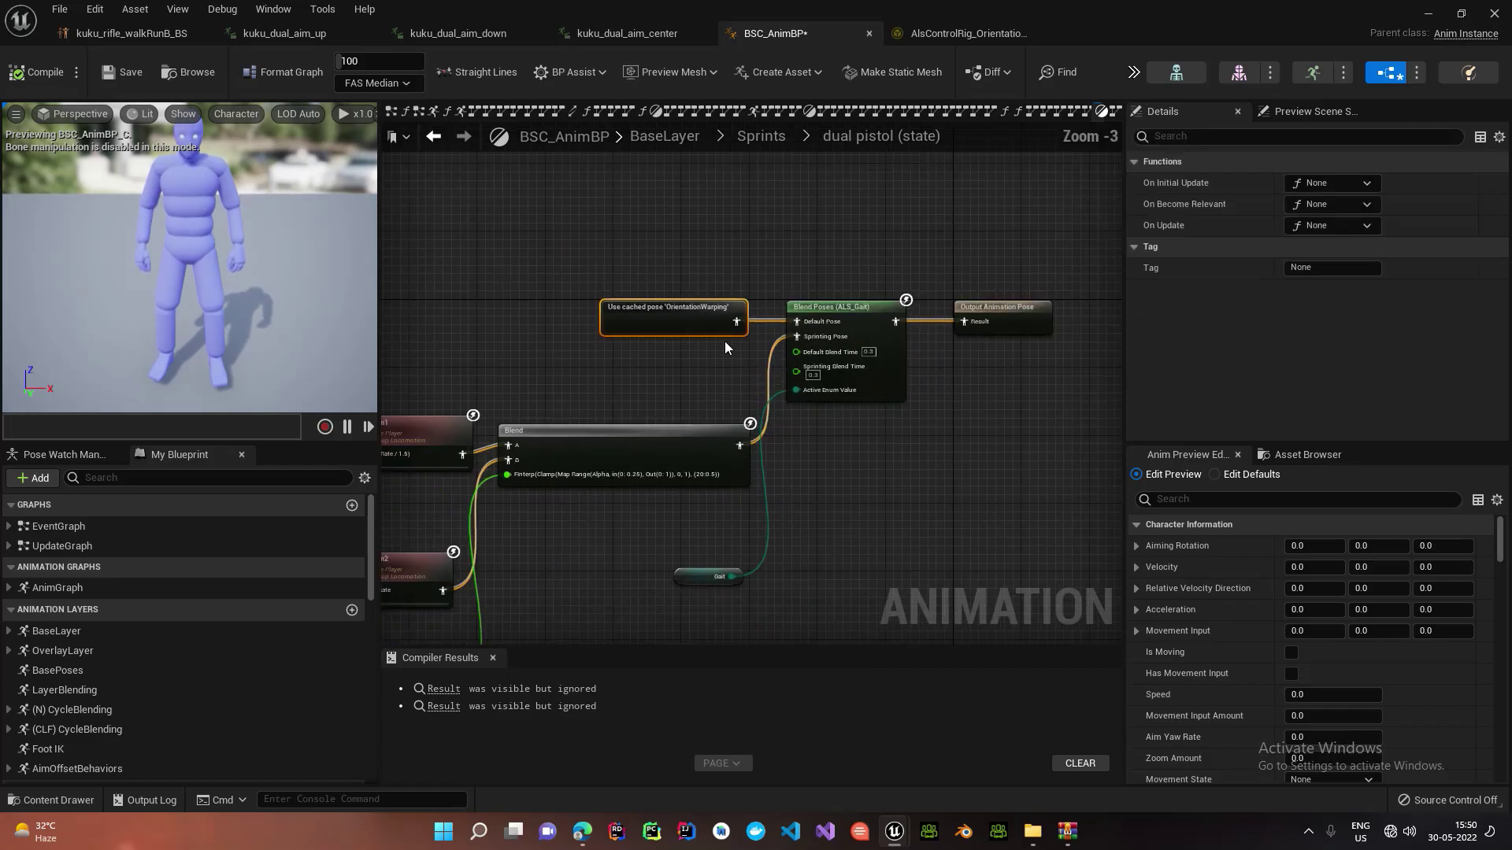
{"action": "scroll", "coordinate": [749, 353], "scroll_direction": "up", "scroll_amount": 1}
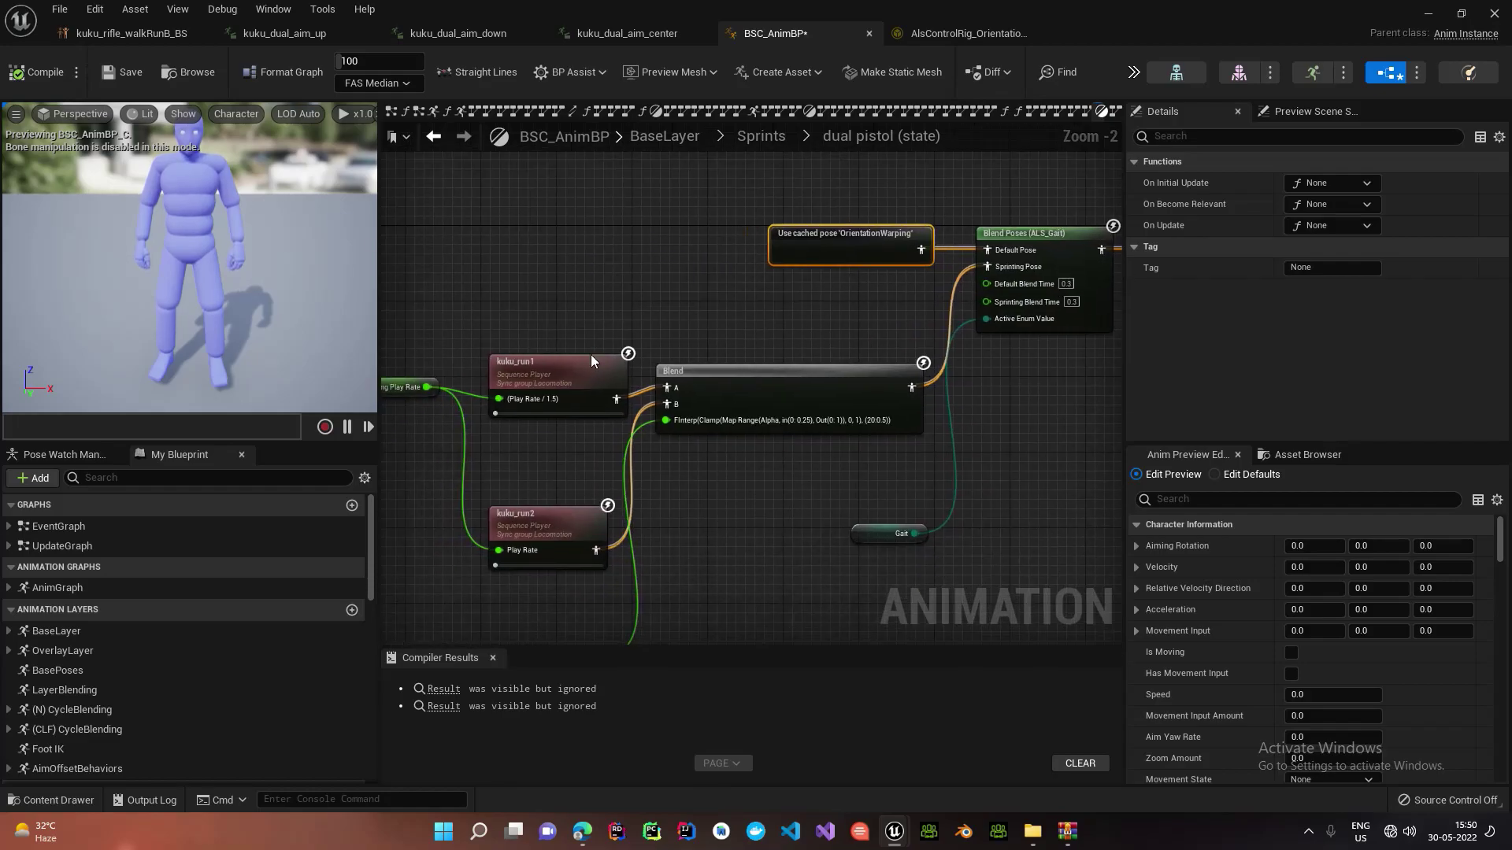
Step: Examine the kuku_run1 and kuku_run2 sequence players, their Standing Play Rate input and the Blend node in the dual pistol state
{"action": "right_click_drag", "start_coordinate": [590, 354], "coordinate": [760, 299]}
{"action": "left_click_drag", "start_coordinate": [498, 326], "coordinate": [1075, 587]}
{"action": "right_click_drag", "start_coordinate": [945, 463], "coordinate": [736, 560]}
{"action": "left_click", "coordinate": [713, 462]}
{"action": "right_click_drag", "start_coordinate": [713, 461], "coordinate": [840, 395]}
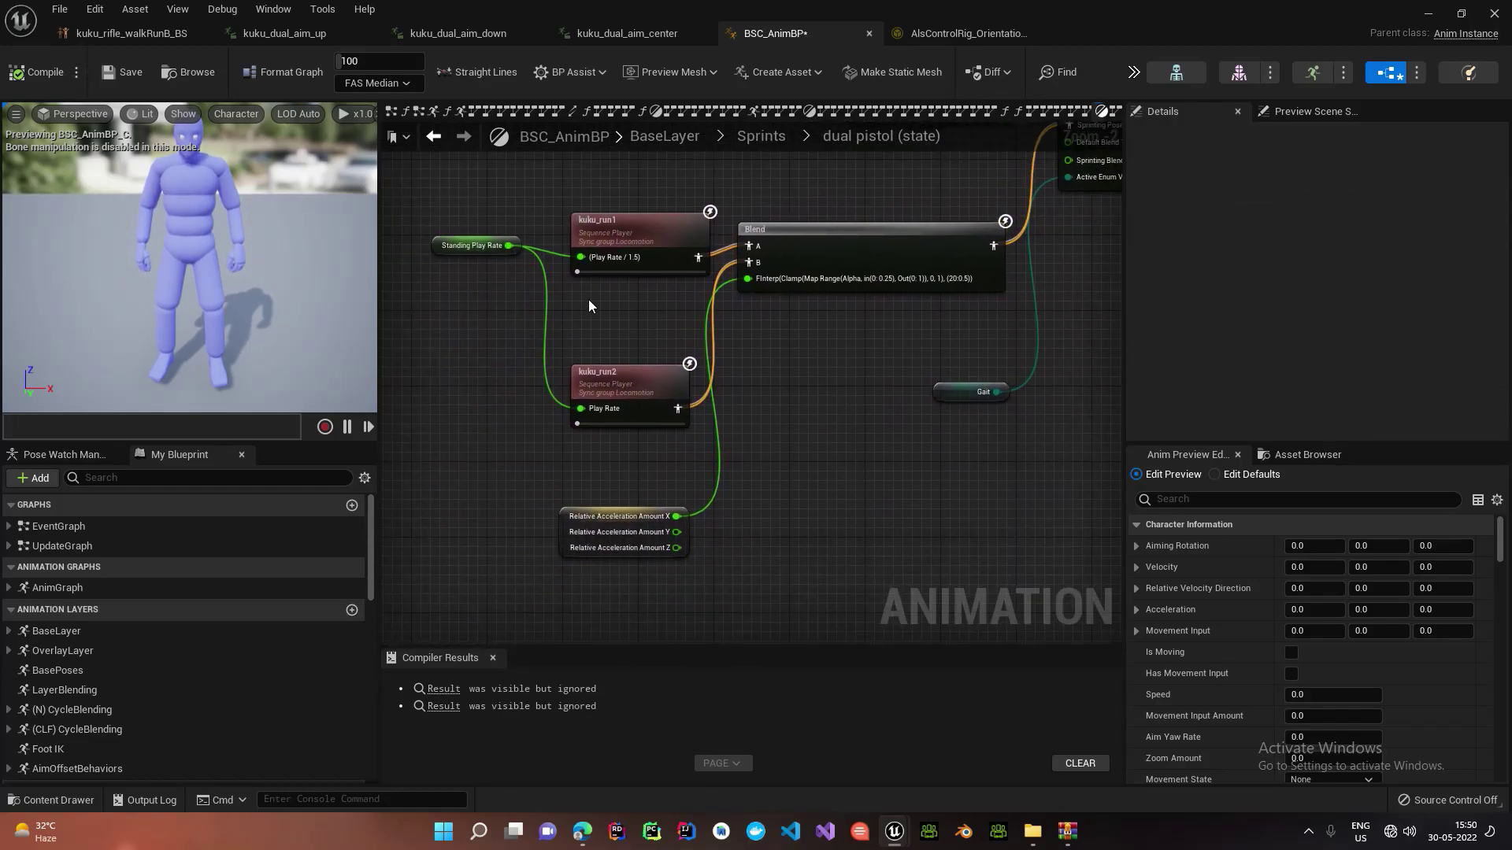
{"action": "left_click_drag", "start_coordinate": [432, 246], "coordinate": [696, 447]}
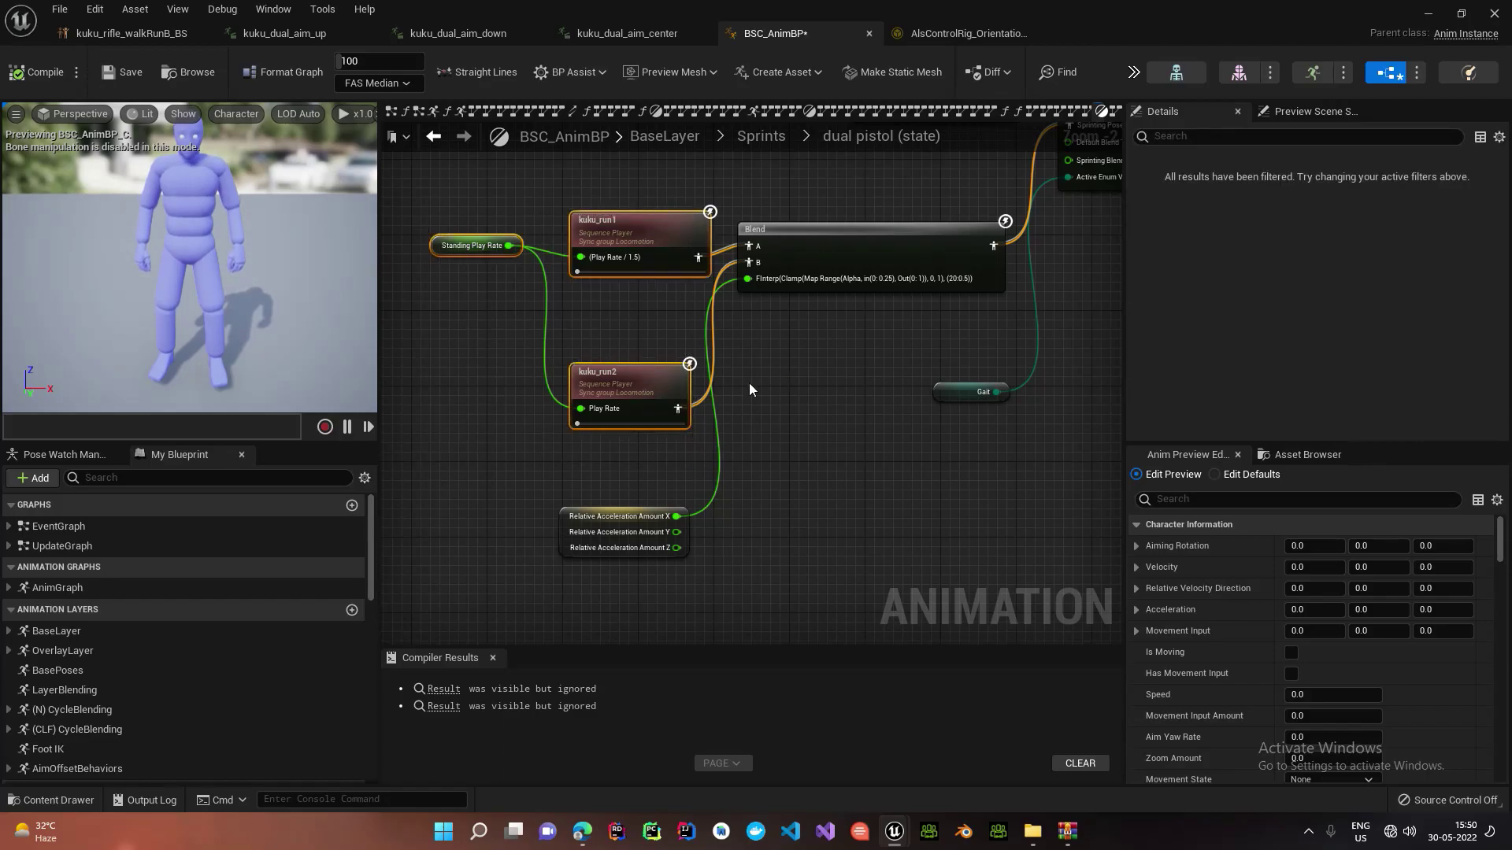
{"action": "left_click", "coordinate": [639, 377]}
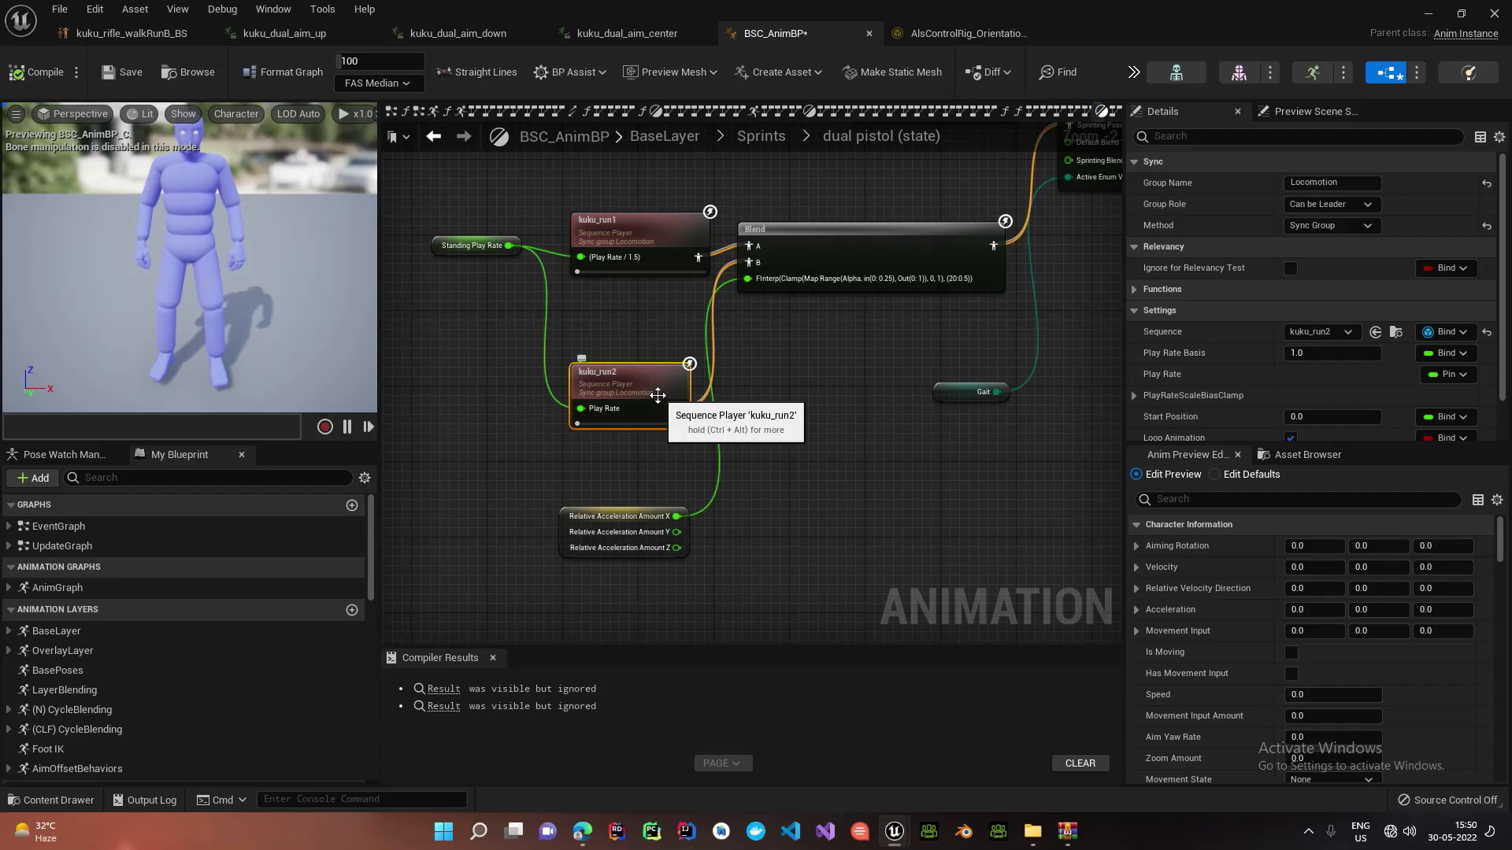
{"action": "left_click", "coordinate": [633, 229]}
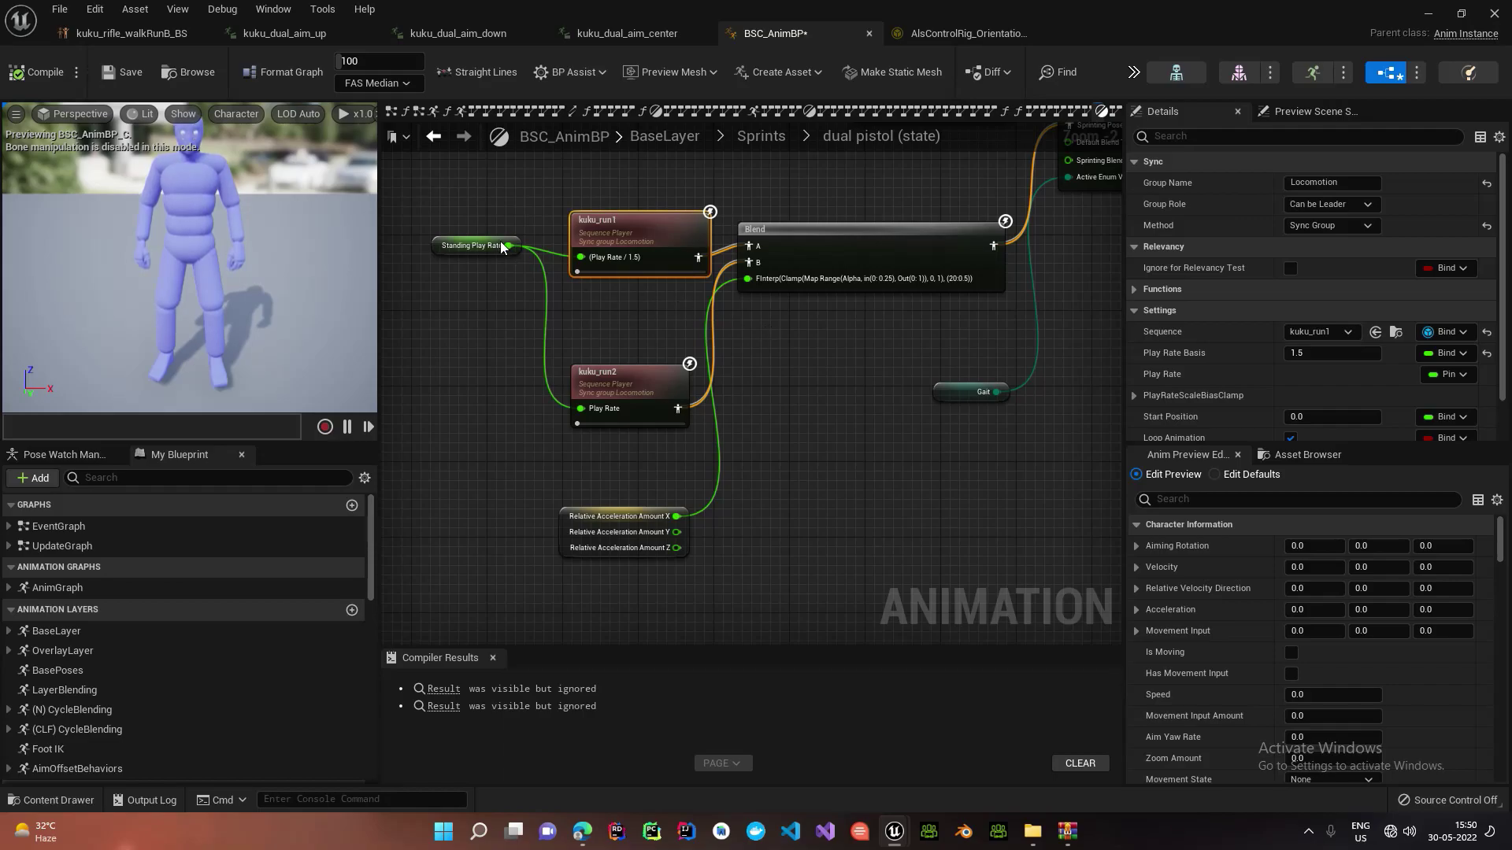
{"action": "left_click_drag", "start_coordinate": [454, 208], "coordinate": [686, 452]}
Step: Return to the BaseLayer graph and select the Sprints state machine together with its cached pose node
{"action": "double_click", "coordinate": [848, 408]}
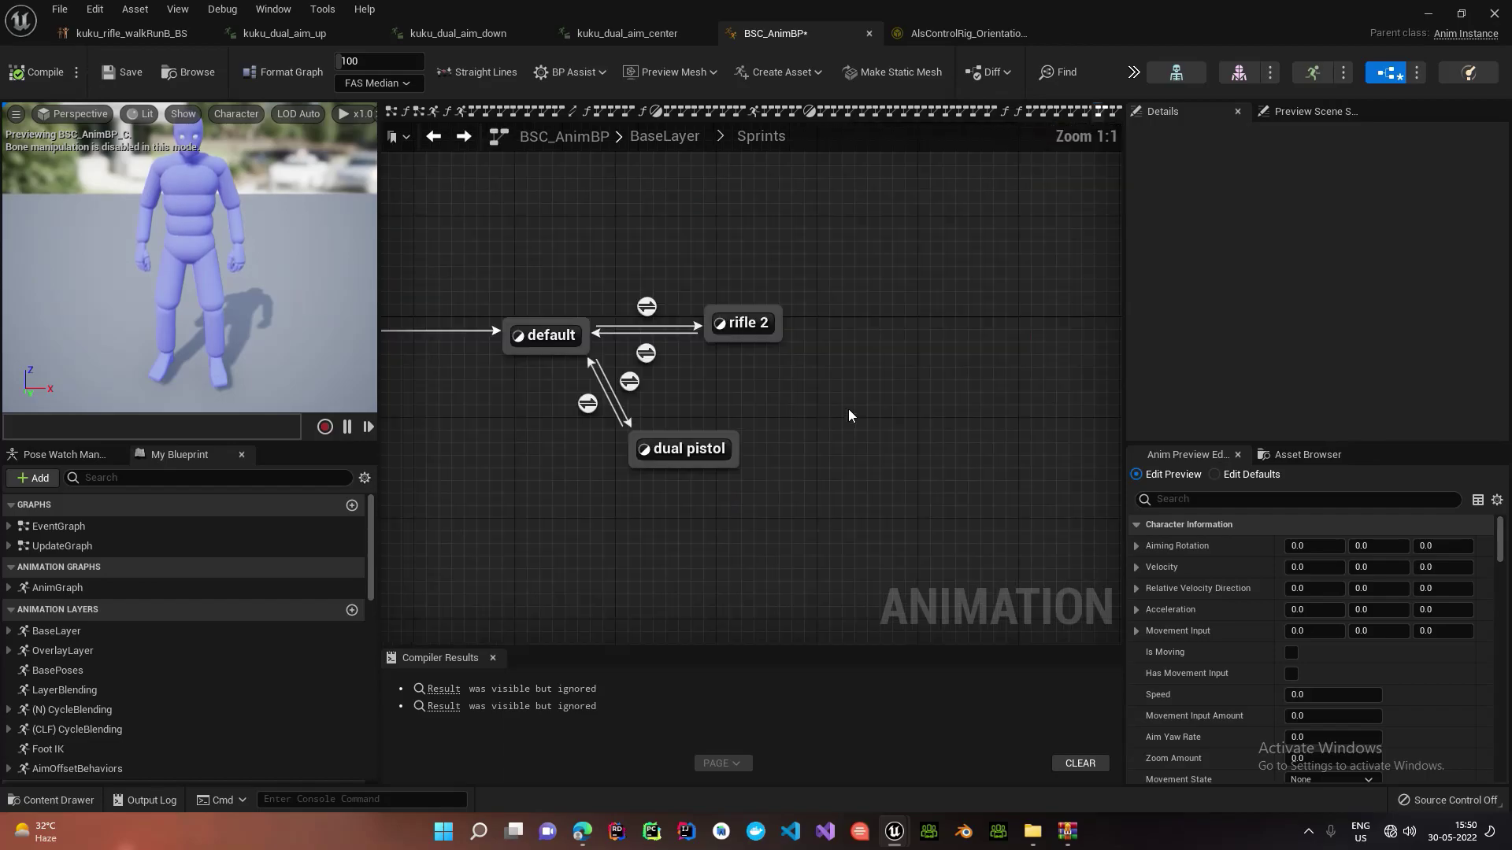
{"action": "double_click", "coordinate": [848, 408]}
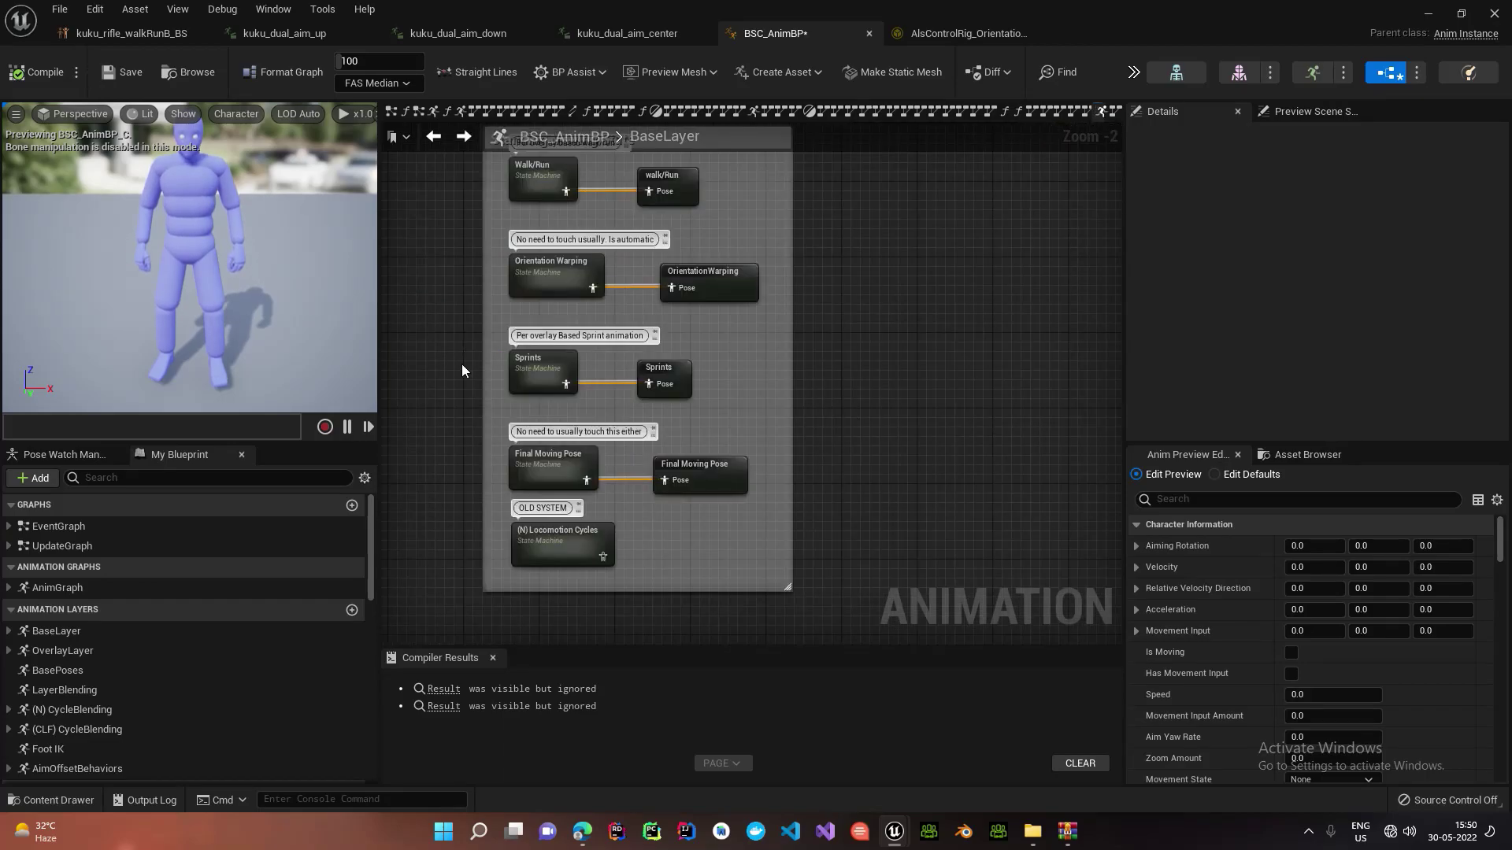
{"action": "left_click_drag", "start_coordinate": [462, 370], "coordinate": [727, 398]}
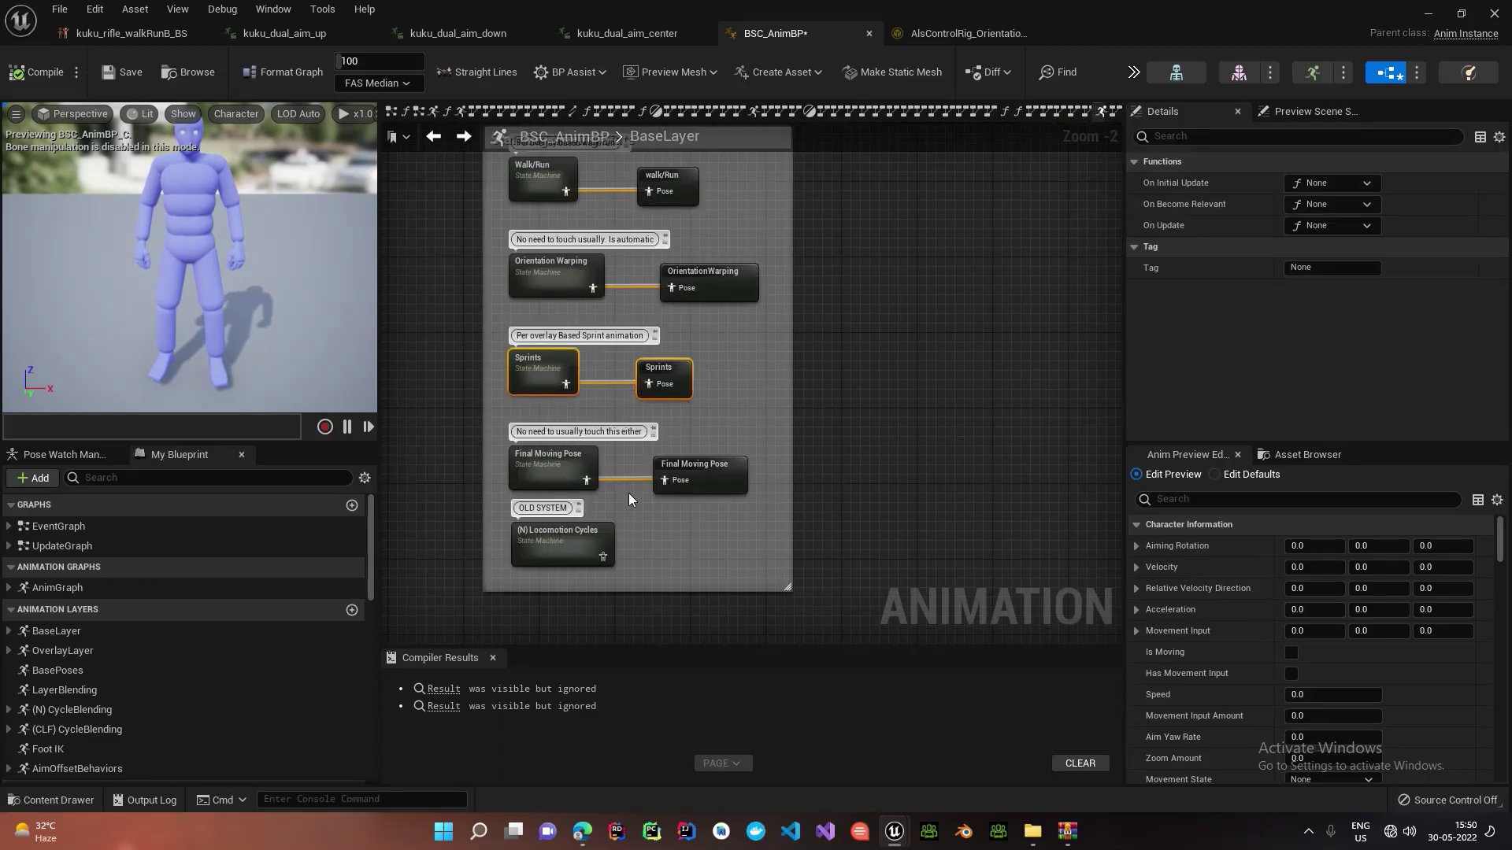
Step: Open the Final Moving Pose state machine and the single state inside it
{"action": "scroll", "coordinate": [453, 461], "scroll_direction": "up", "scroll_amount": 2}
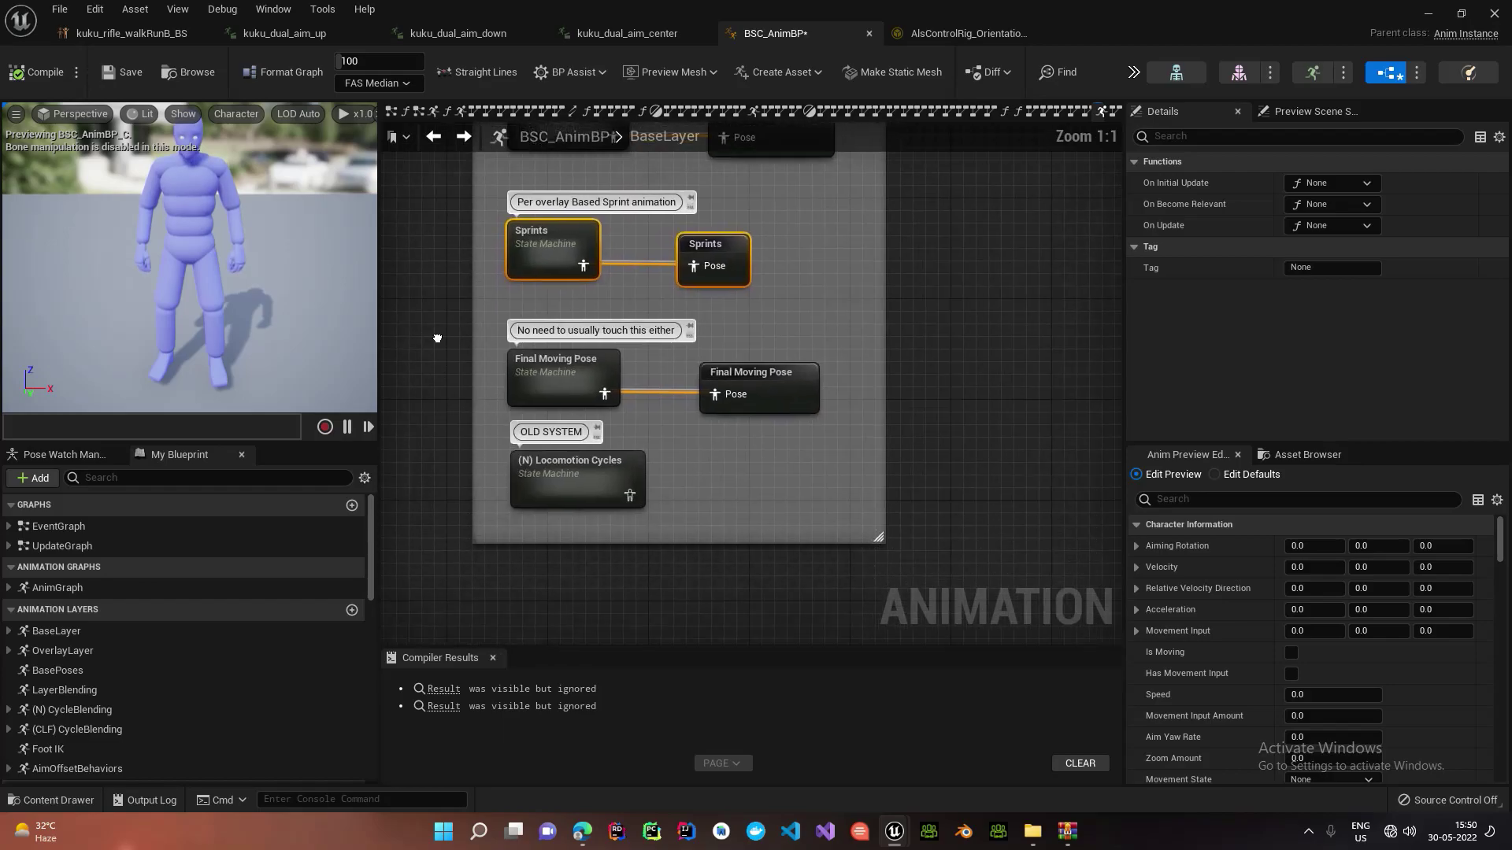
{"action": "left_click", "coordinate": [538, 354]}
{"action": "double_click", "coordinate": [538, 354]}
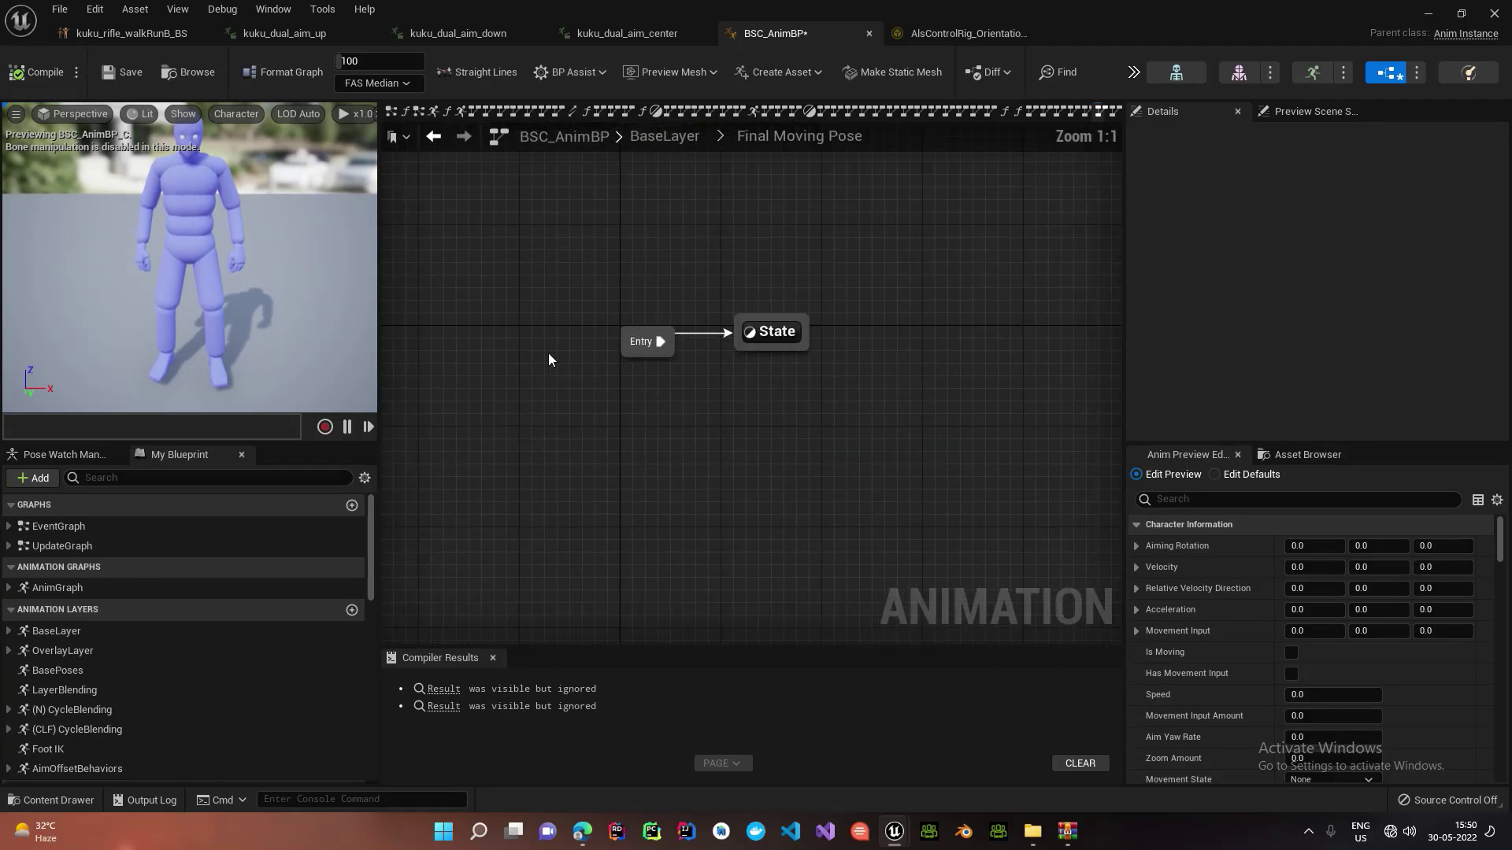
{"action": "double_click", "coordinate": [674, 353]}
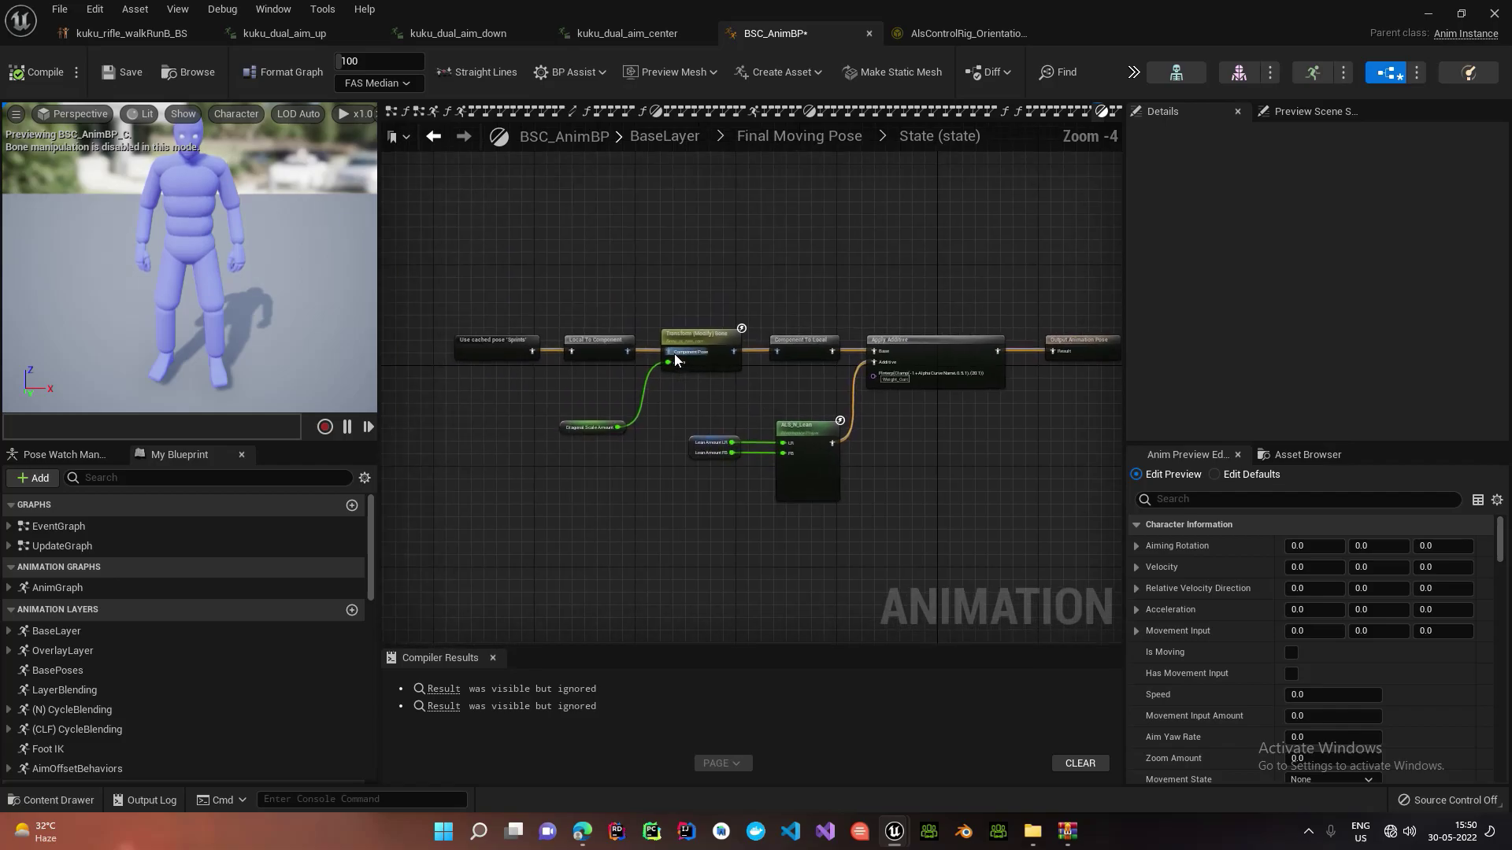
Step: Inspect the cached Sprints pose, the ALS_N_Lean additive and the settings of the Transform (Modify) Bone node
{"action": "scroll", "coordinate": [683, 356], "scroll_direction": "up", "scroll_amount": 4}
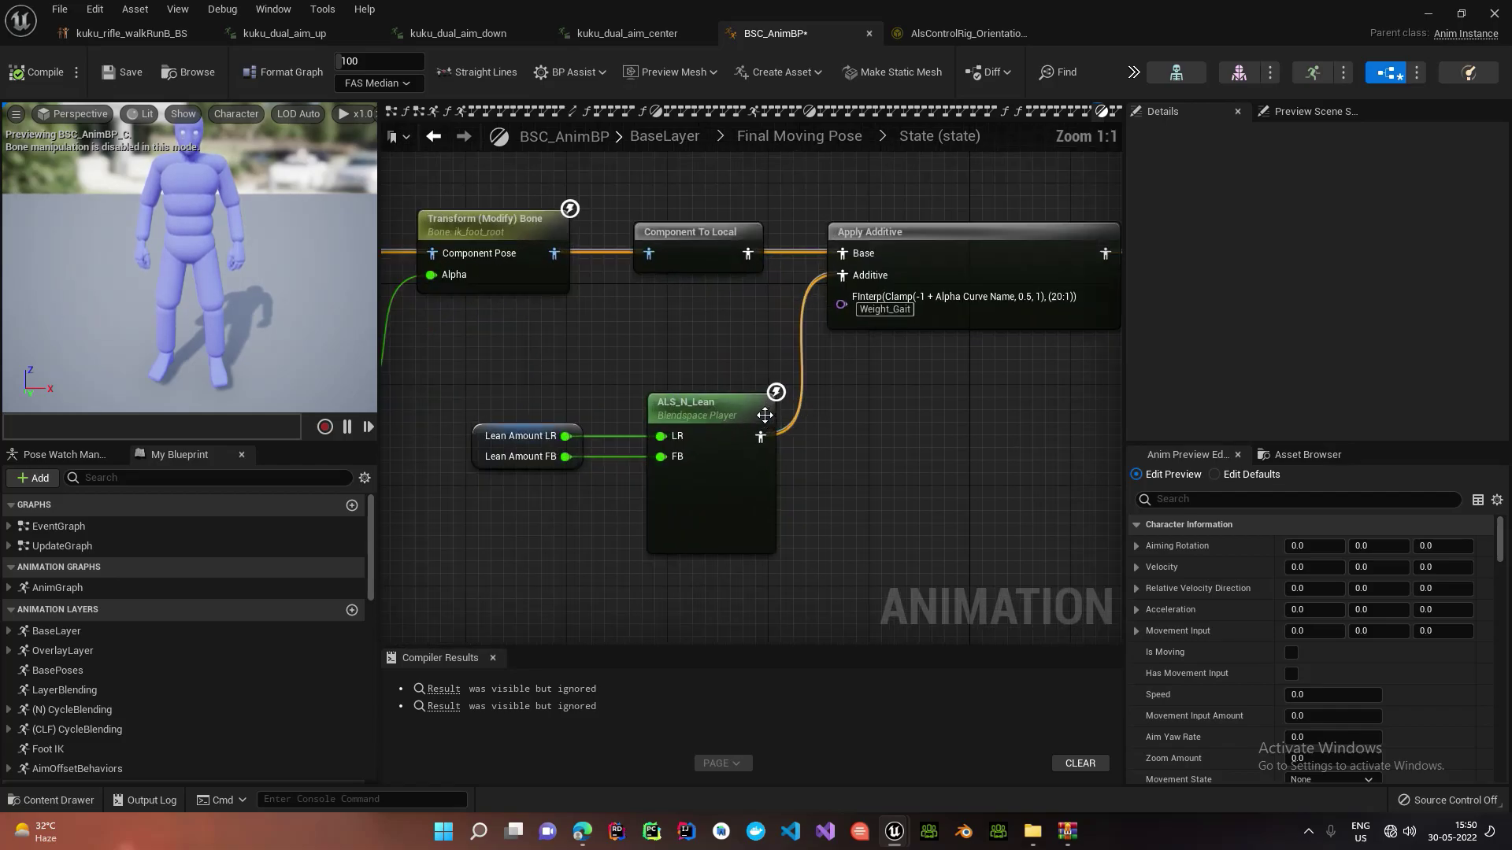
{"action": "scroll", "coordinate": [717, 397], "scroll_direction": "down", "scroll_amount": 4}
{"action": "scroll", "coordinate": [533, 321], "scroll_direction": "up", "scroll_amount": 3}
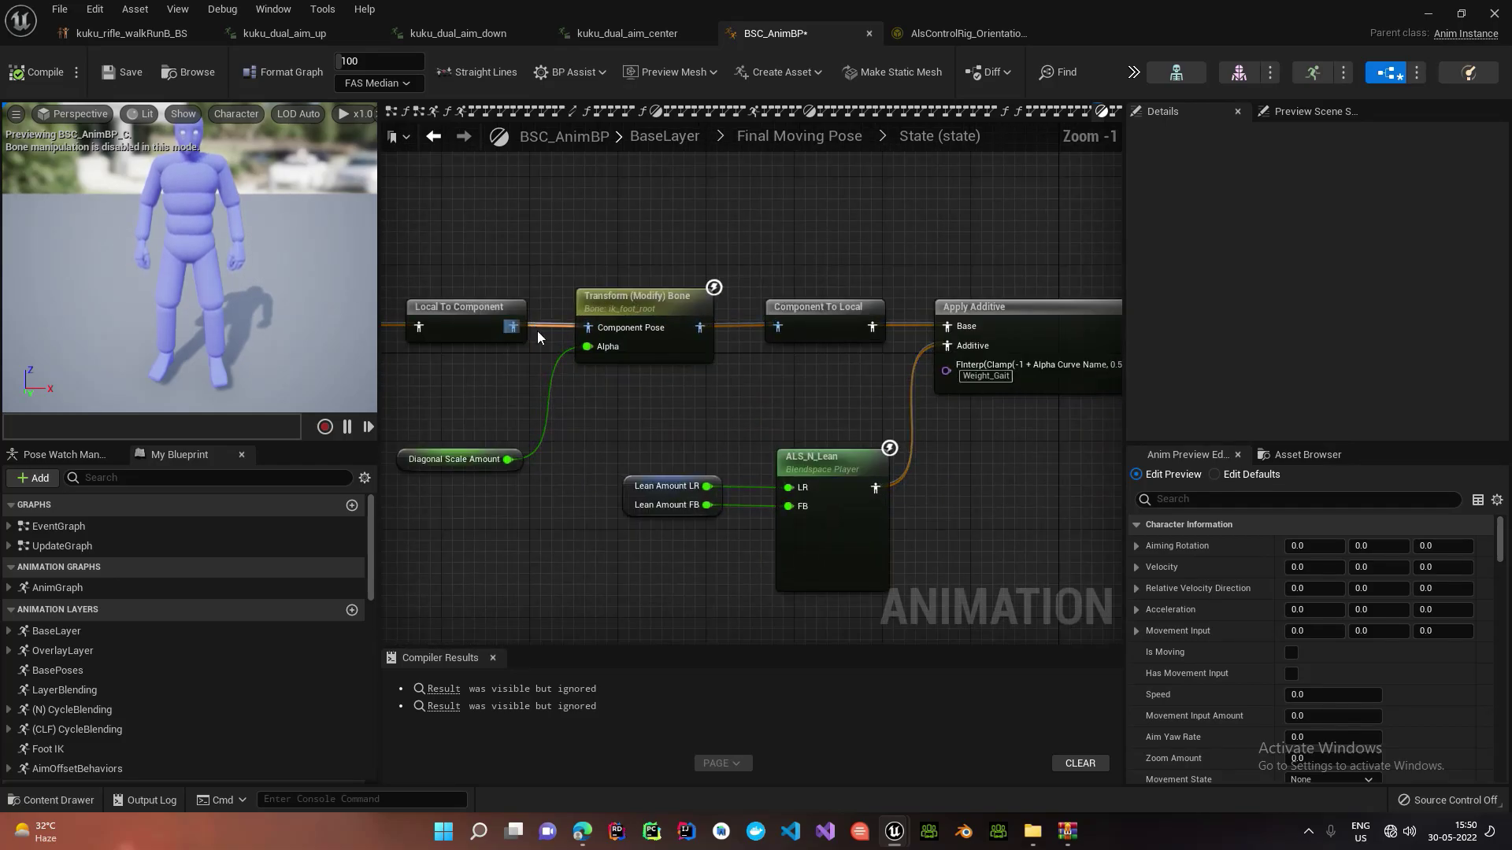
{"action": "right_click_drag", "start_coordinate": [564, 372], "coordinate": [718, 364]}
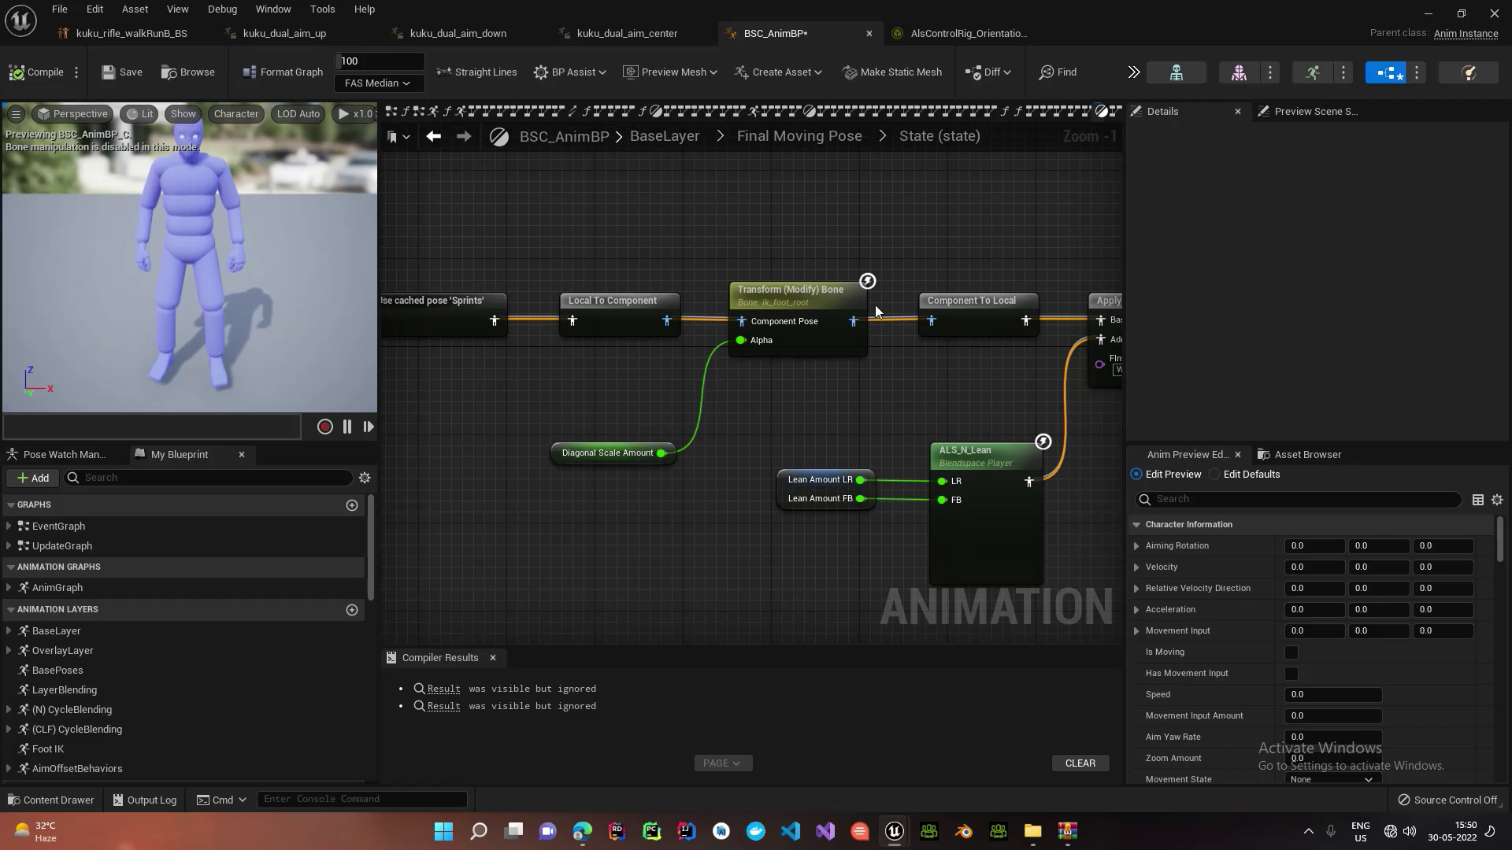
{"action": "left_click", "coordinate": [804, 290]}
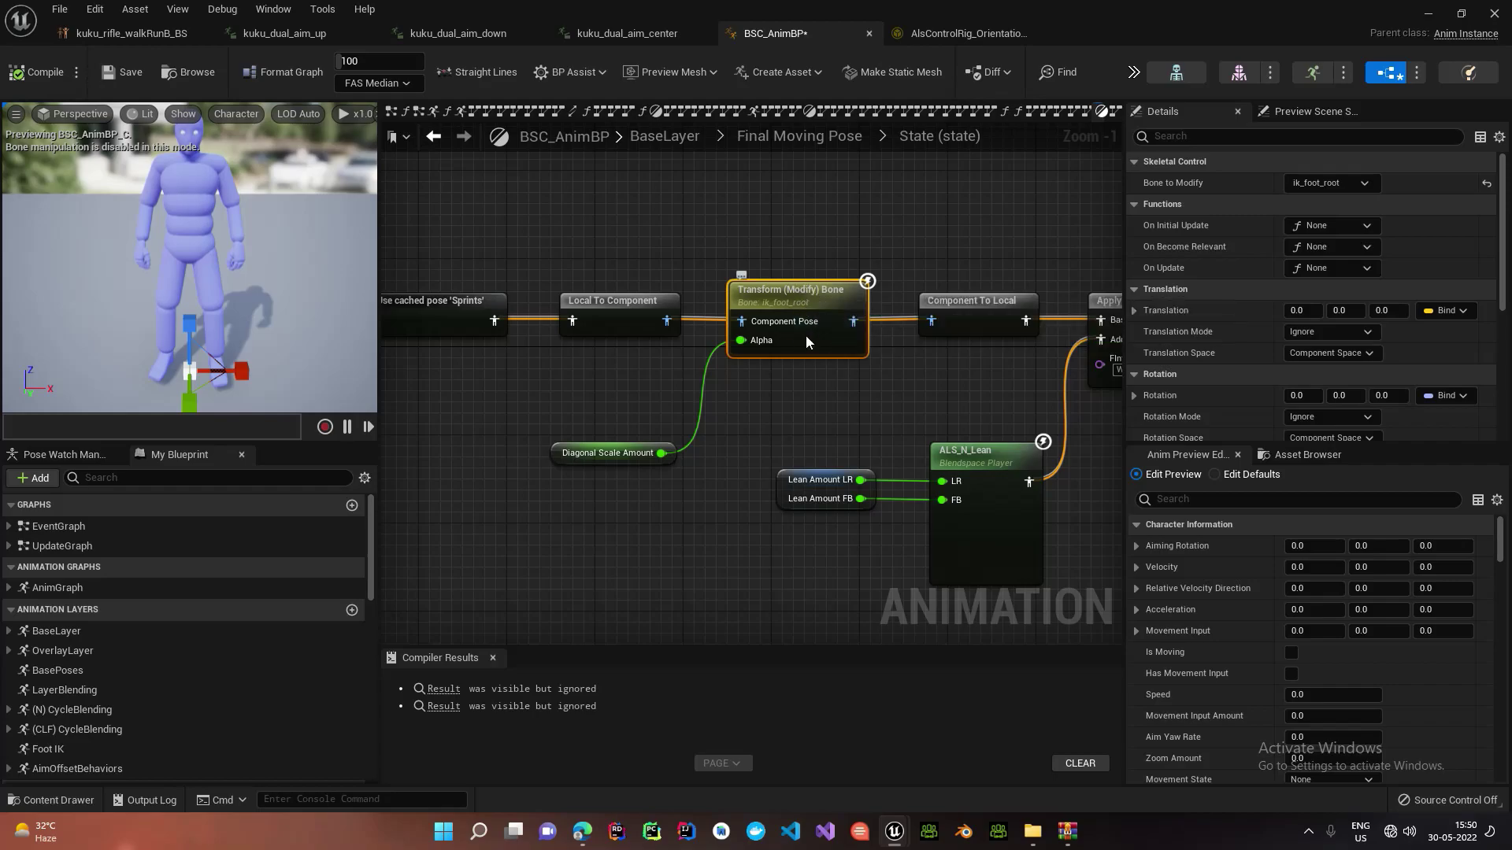
Step: Return to the BaseLayer graph and select the Final Moving Pose state machine
{"action": "double_click", "coordinate": [824, 394]}
{"action": "key", "text": "alt+Left"}
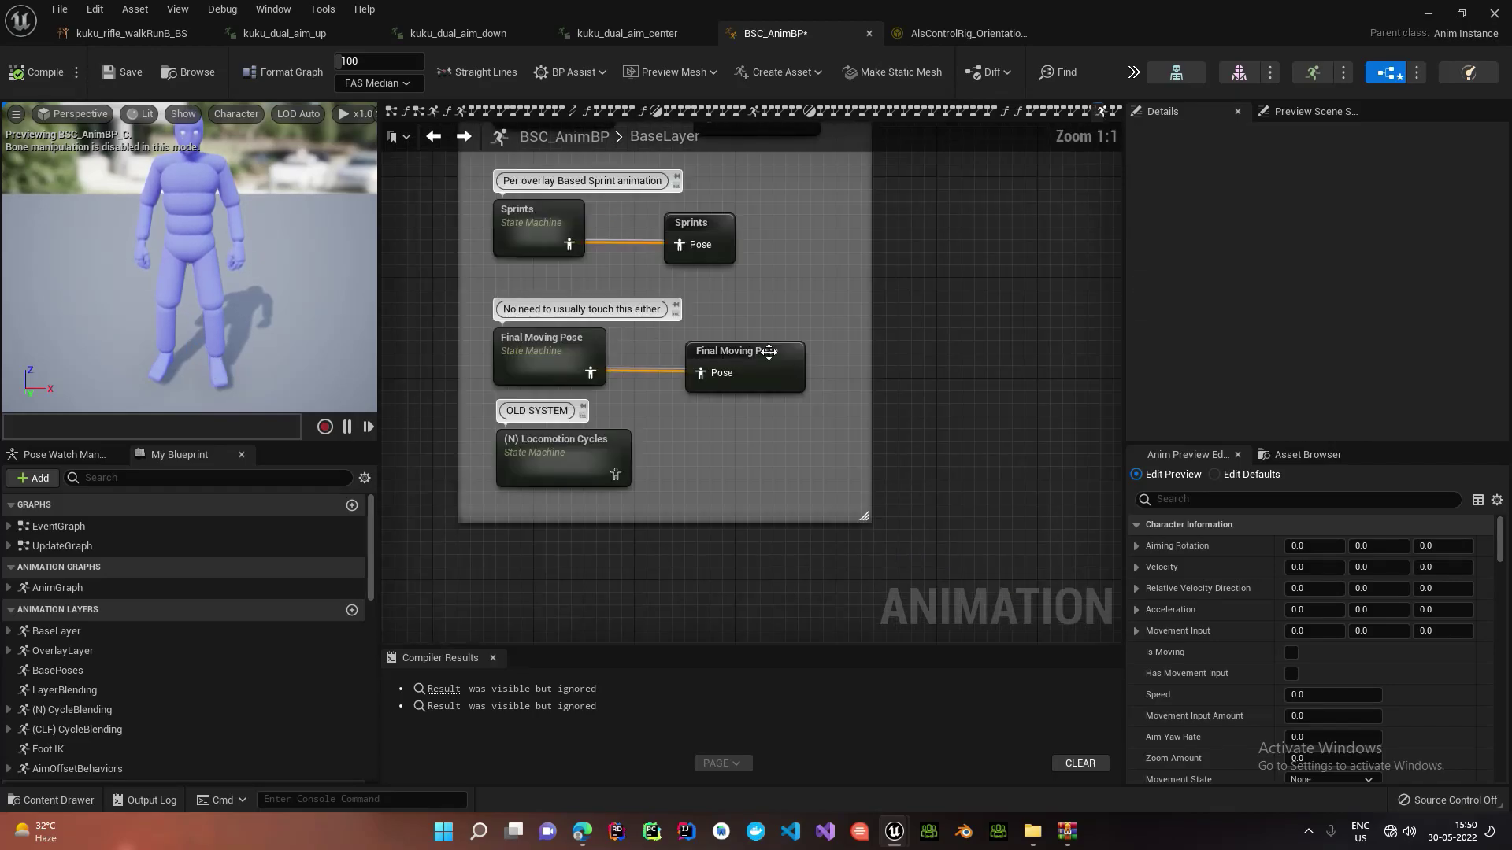
{"action": "left_click", "coordinate": [550, 350]}
{"action": "right_click_drag", "start_coordinate": [582, 352], "coordinate": [545, 368]}
{"action": "scroll", "coordinate": [540, 399], "scroll_direction": "up", "scroll_amount": 1}
{"action": "scroll", "coordinate": [542, 426], "scroll_direction": "down", "scroll_amount": 2}
{"action": "scroll", "coordinate": [620, 378], "scroll_direction": "up", "scroll_amount": 3}
{"action": "scroll", "coordinate": [619, 379], "scroll_direction": "up", "scroll_amount": 1}
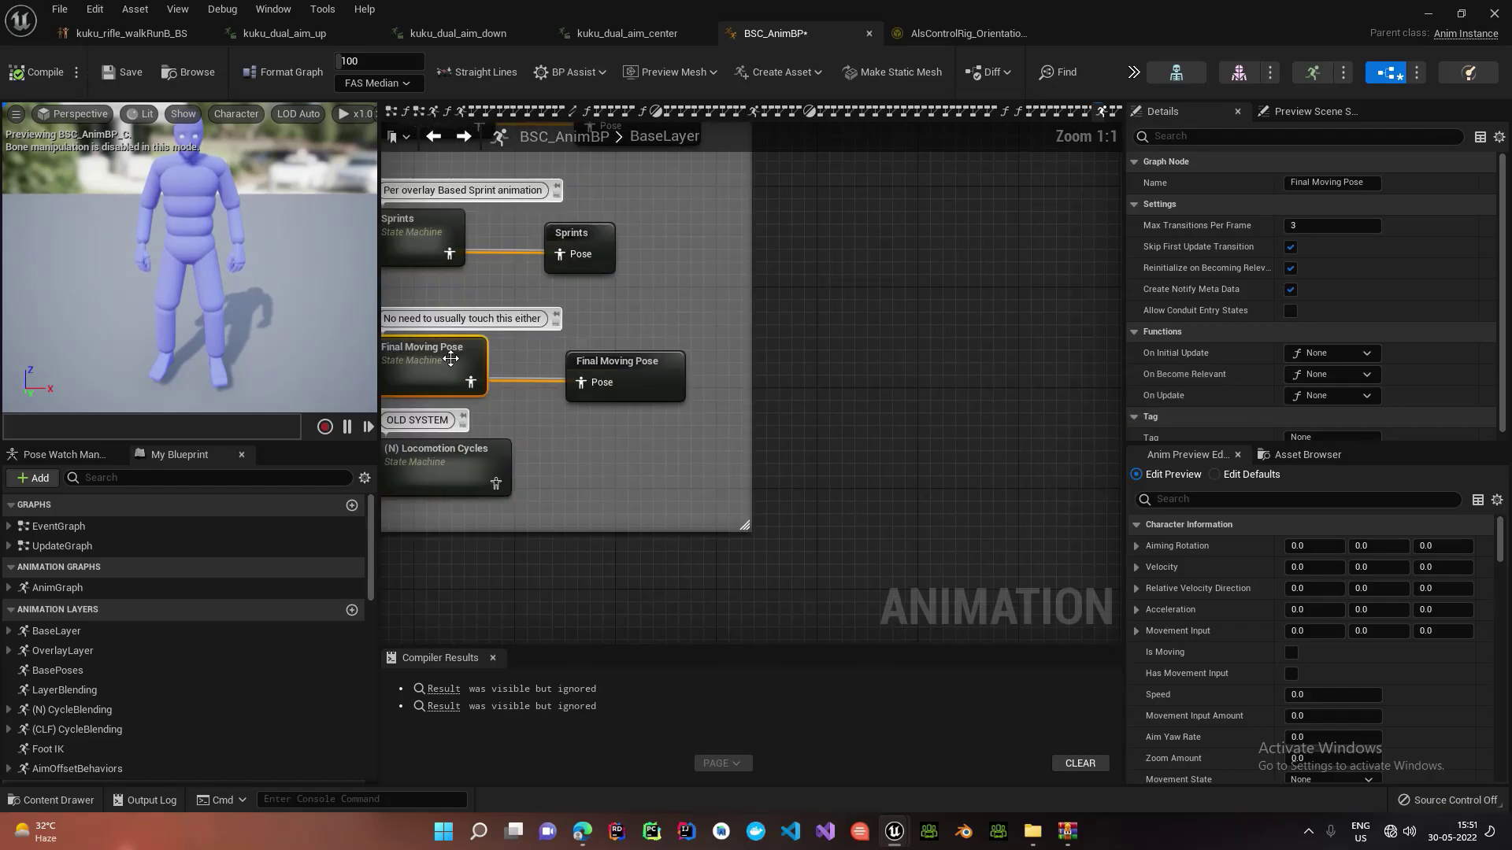
Step: Find where the cached 'Final Moving Pose' feeds the (N) Locomotion Cycles cache in the Neutral Standing States group
{"action": "right_click_drag", "start_coordinate": [451, 357], "coordinate": [564, 355]}
{"action": "scroll", "coordinate": [768, 393], "scroll_direction": "down", "scroll_amount": 6}
{"action": "right_click_drag", "start_coordinate": [788, 454], "coordinate": [678, 196]}
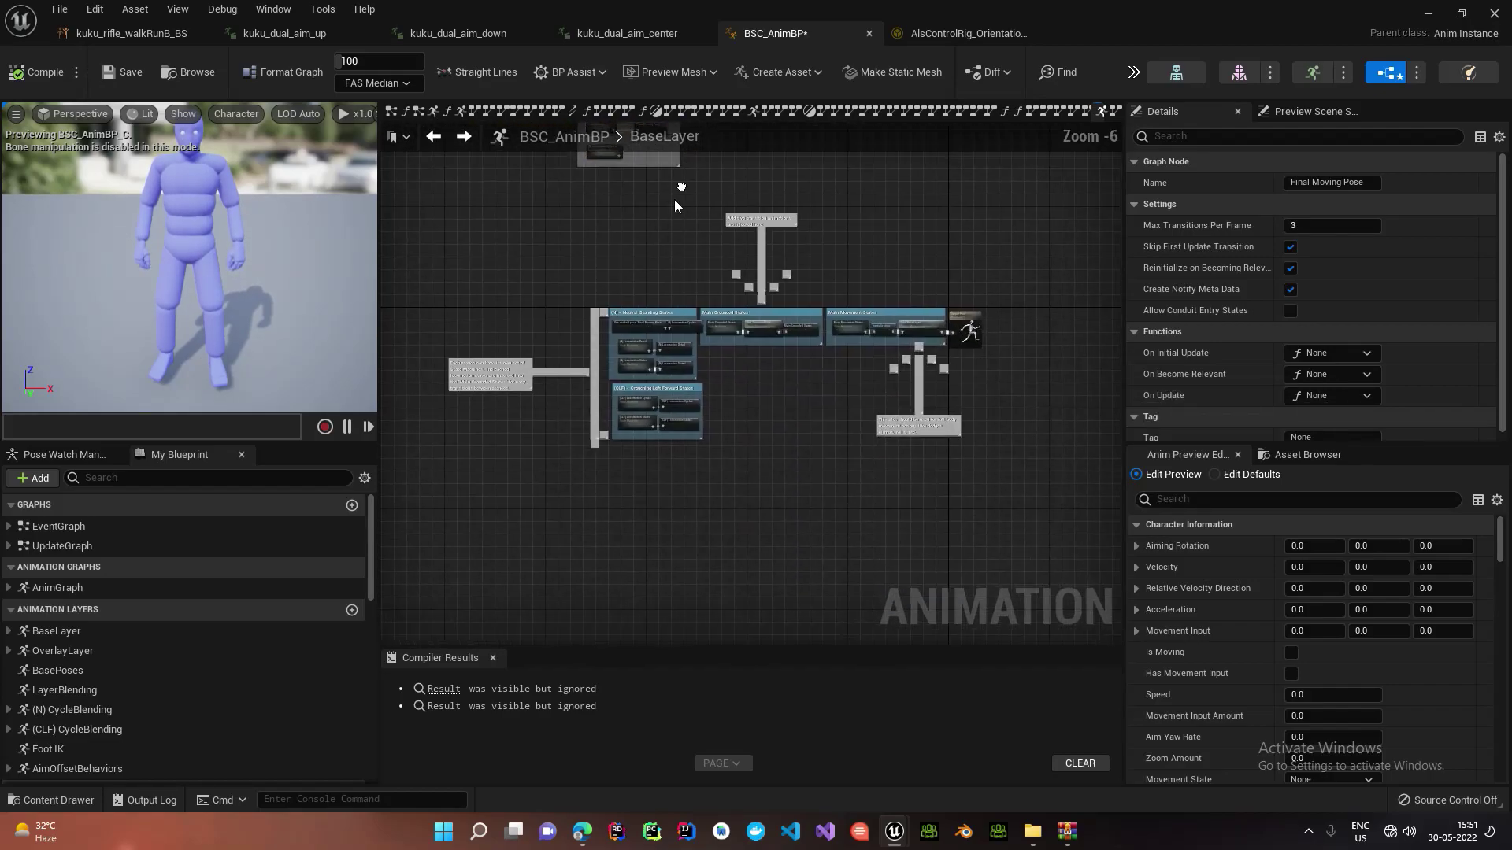
{"action": "scroll", "coordinate": [618, 310], "scroll_direction": "up", "scroll_amount": 6}
{"action": "left_click", "coordinate": [697, 372]}
{"action": "left_click", "coordinate": [888, 372]}
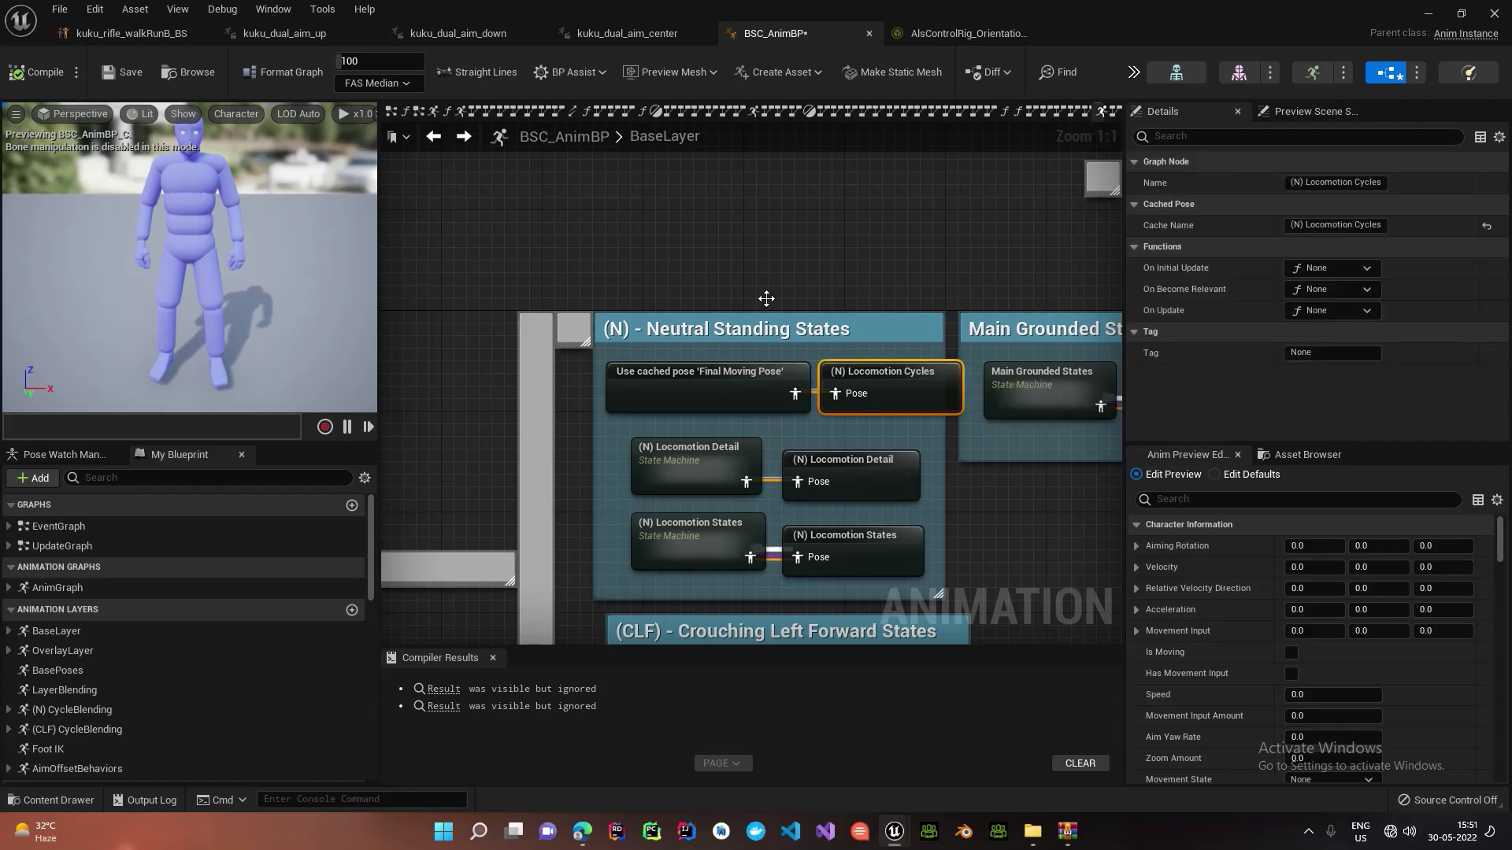
Step: Try feeding the (N) Locomotion Cycles cache from the old-system state machine instead of the cached 'Final Moving Pose', and undo it
{"action": "scroll", "coordinate": [693, 293], "scroll_direction": "down", "scroll_amount": 3}
{"action": "right_click_drag", "start_coordinate": [697, 293], "coordinate": [668, 435]}
{"action": "left_click_drag", "start_coordinate": [605, 248], "coordinate": [668, 355]}
{"action": "scroll", "coordinate": [669, 354], "scroll_direction": "up", "scroll_amount": 1}
{"action": "left_click_drag", "start_coordinate": [725, 469], "coordinate": [531, 381]}
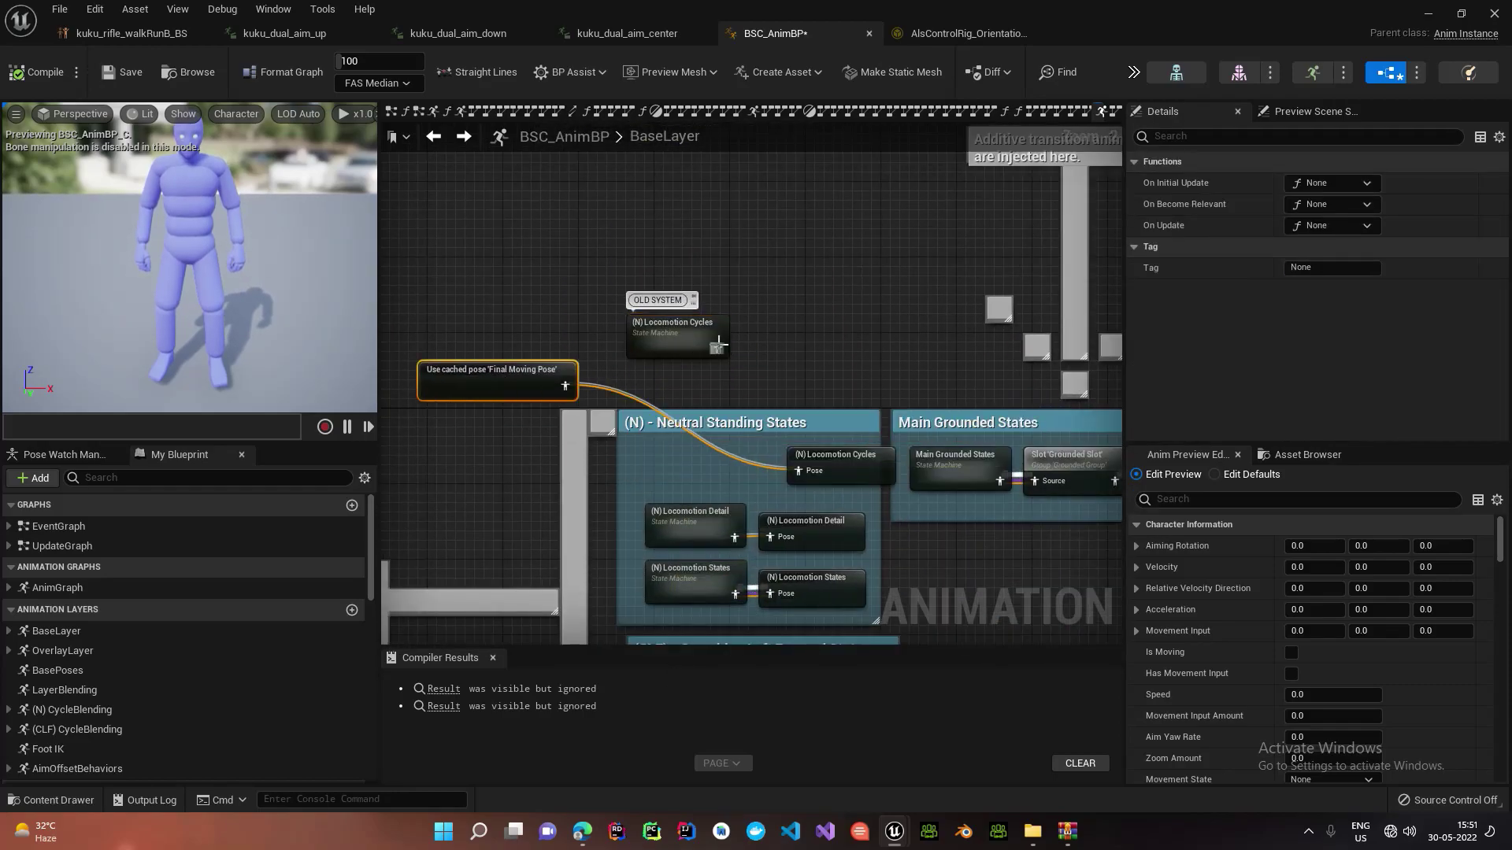
{"action": "left_click_drag", "start_coordinate": [644, 318], "coordinate": [682, 459]}
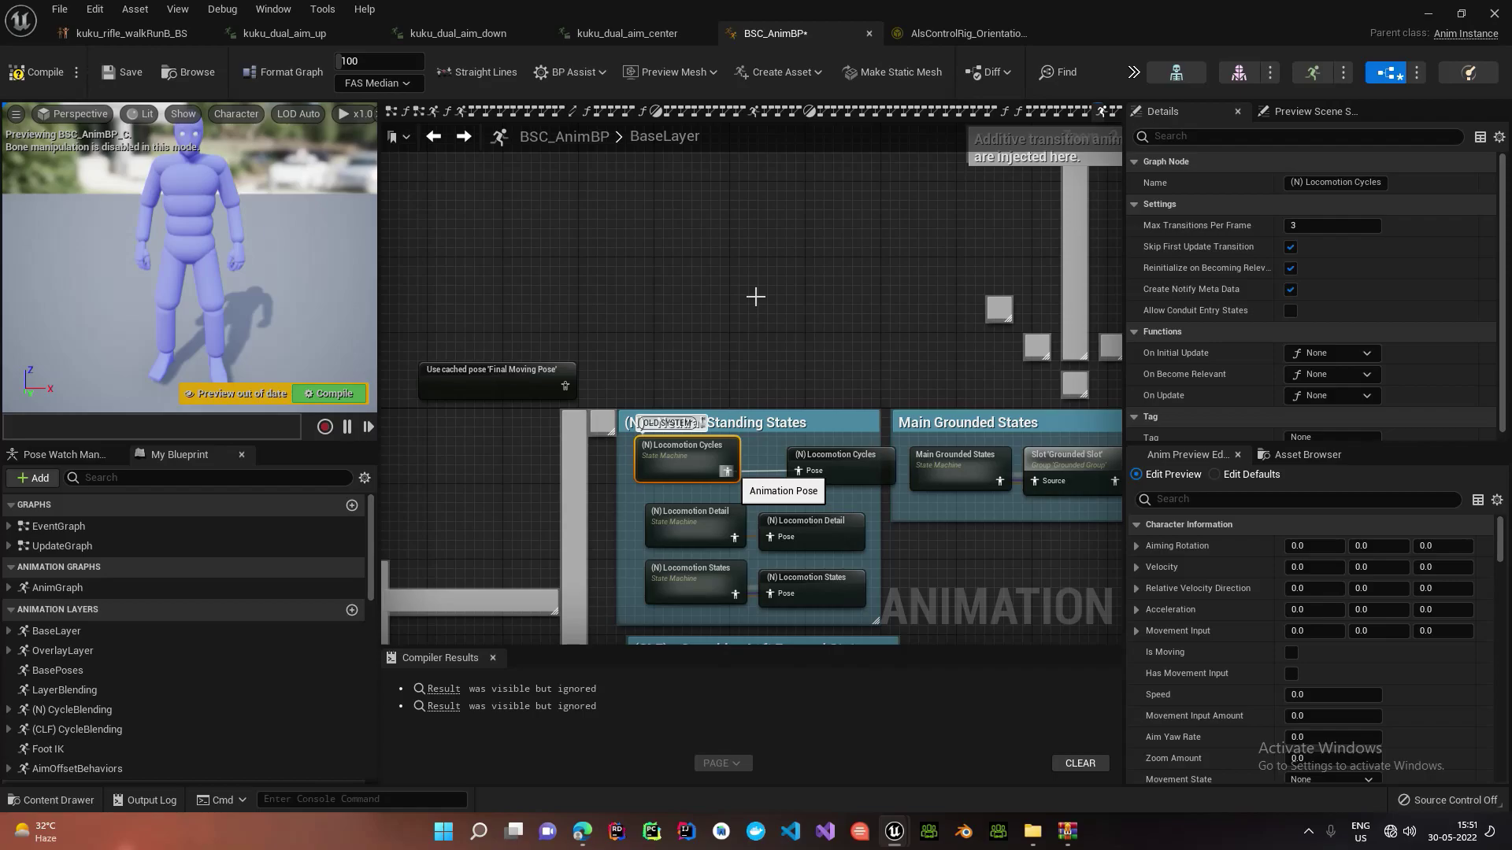
{"action": "key", "text": "ctrl+z"}
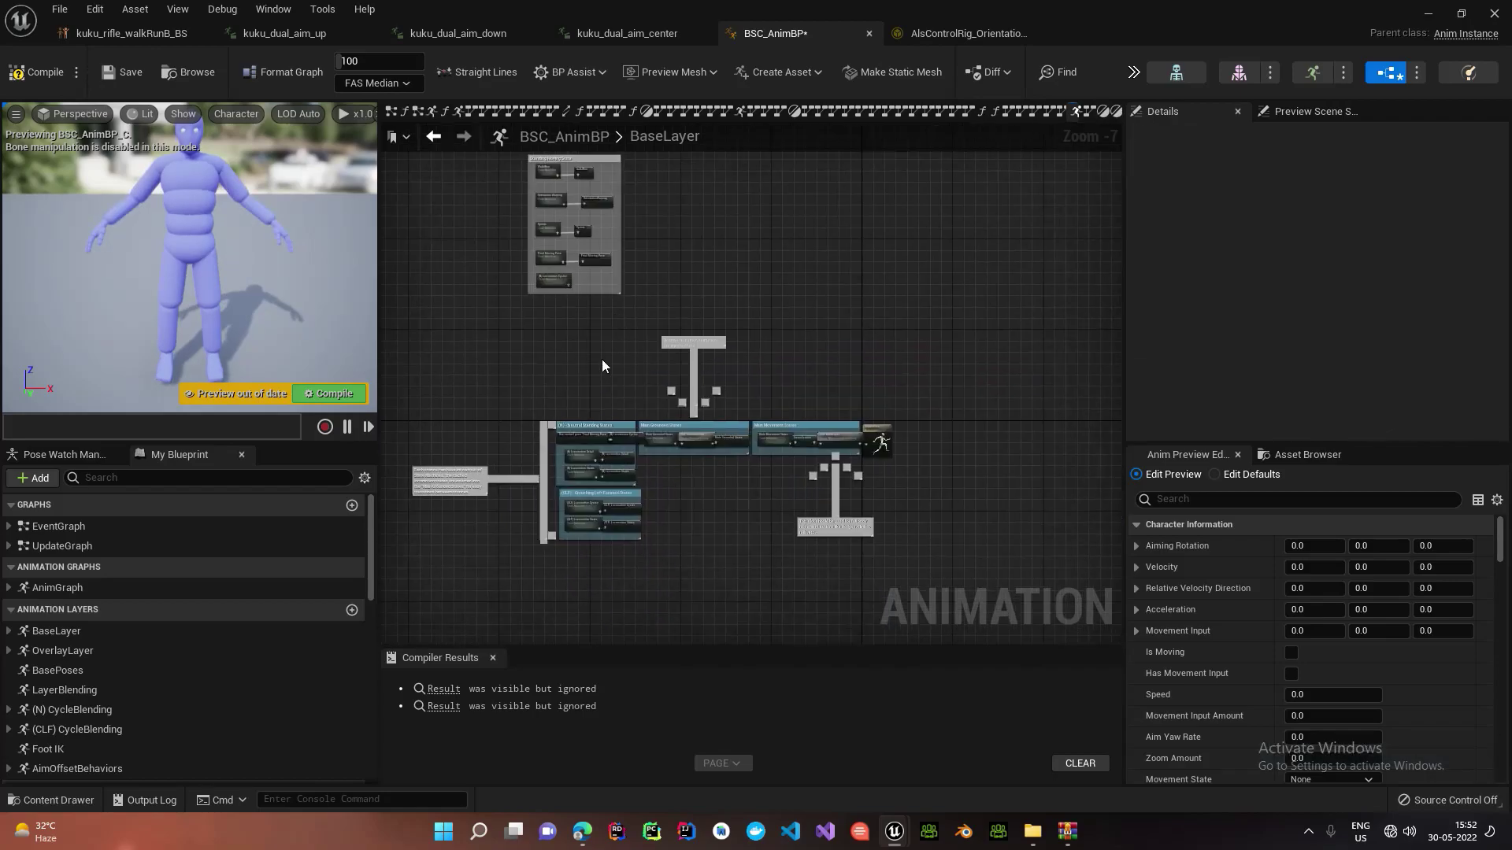
Step: Open the old-system (N) Locomotion Cycles state machine and the state inside it
{"action": "scroll", "coordinate": [541, 450], "scroll_direction": "up", "scroll_amount": 6}
{"action": "right_click_drag", "start_coordinate": [610, 460], "coordinate": [523, 413]}
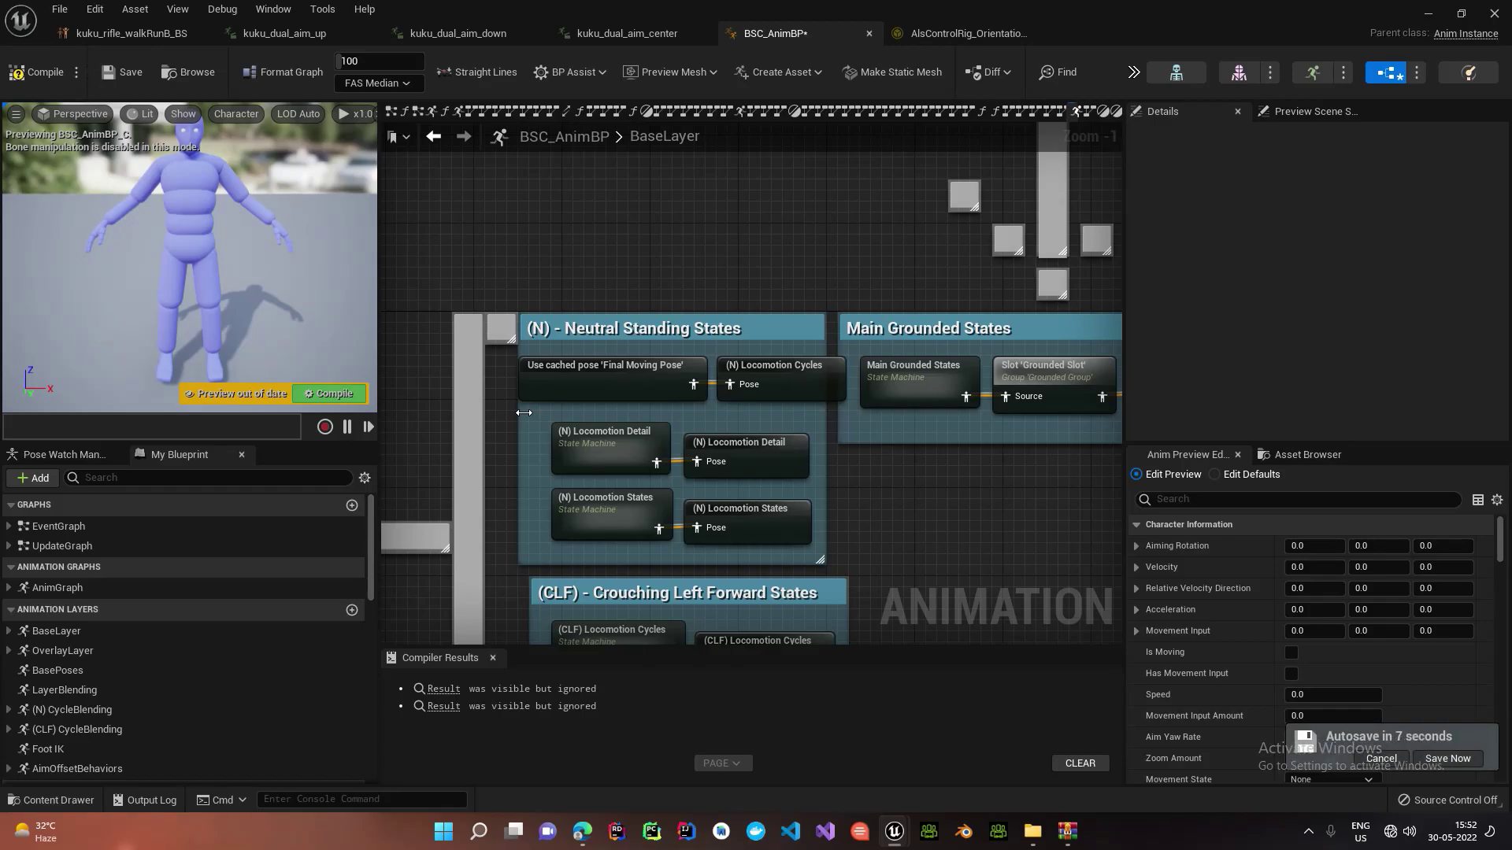
{"action": "scroll", "coordinate": [538, 328], "scroll_direction": "down", "scroll_amount": 3}
{"action": "right_click_drag", "start_coordinate": [550, 237], "coordinate": [563, 351]}
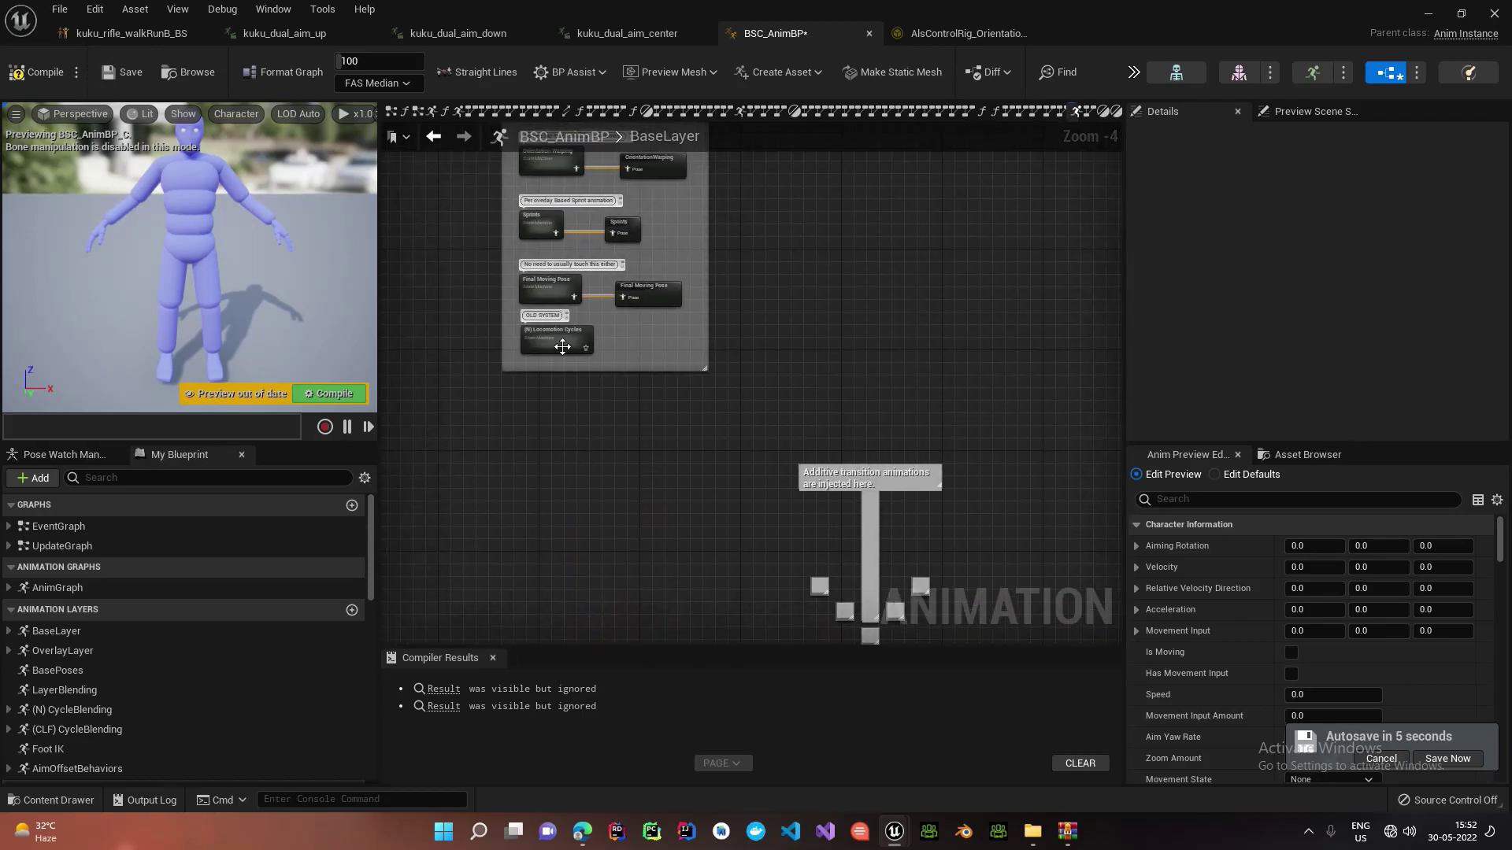
{"action": "double_click", "coordinate": [562, 348]}
{"action": "double_click", "coordinate": [981, 409]}
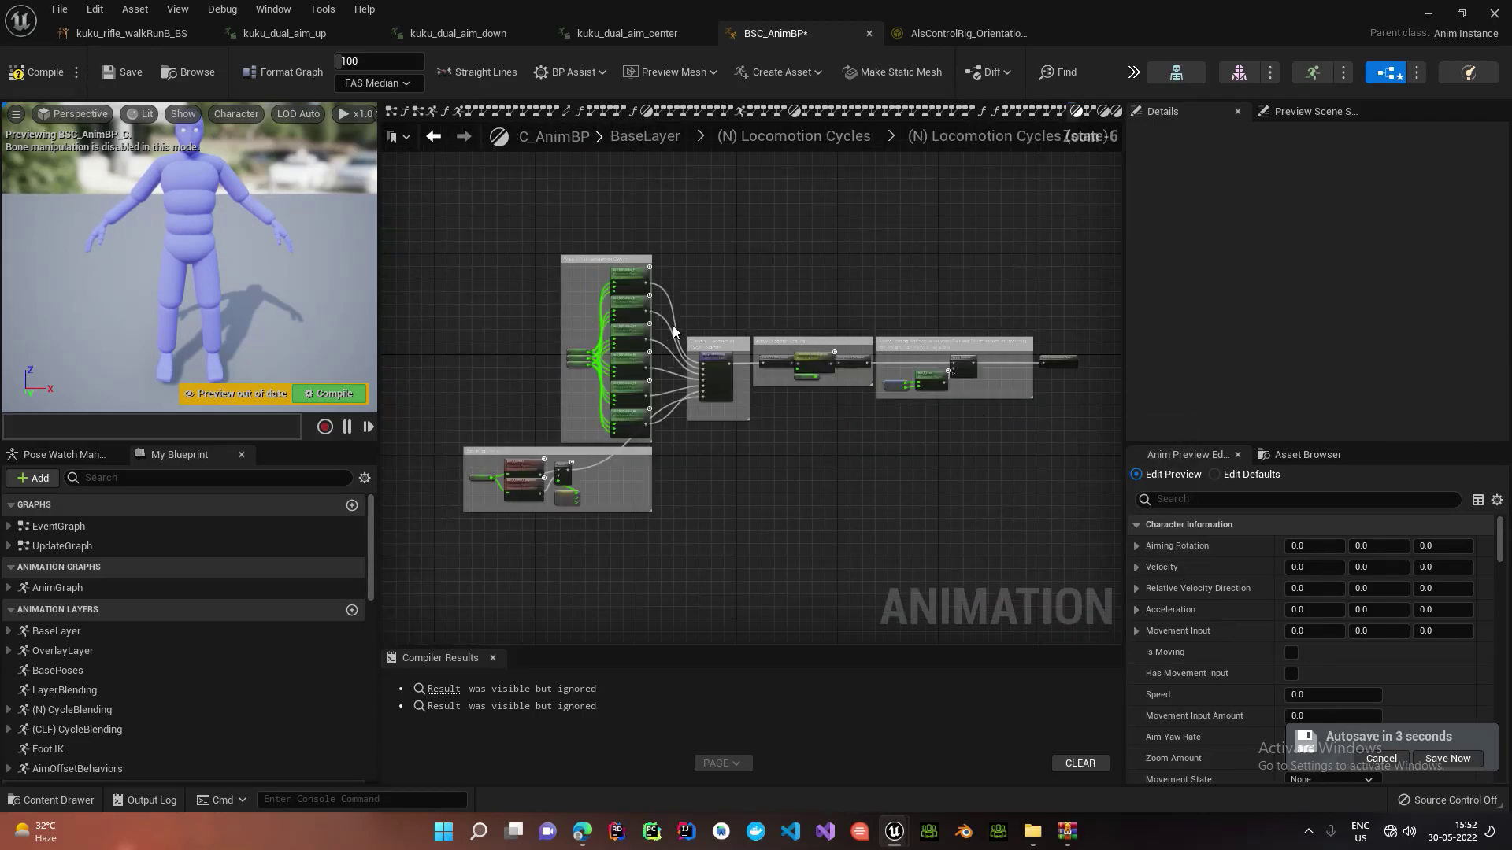
Step: Examine the ALS_N_WalkRun blendspace players in the Walk / Run Locomotion Cycles group
{"action": "left_click_drag", "start_coordinate": [536, 256], "coordinate": [663, 430]}
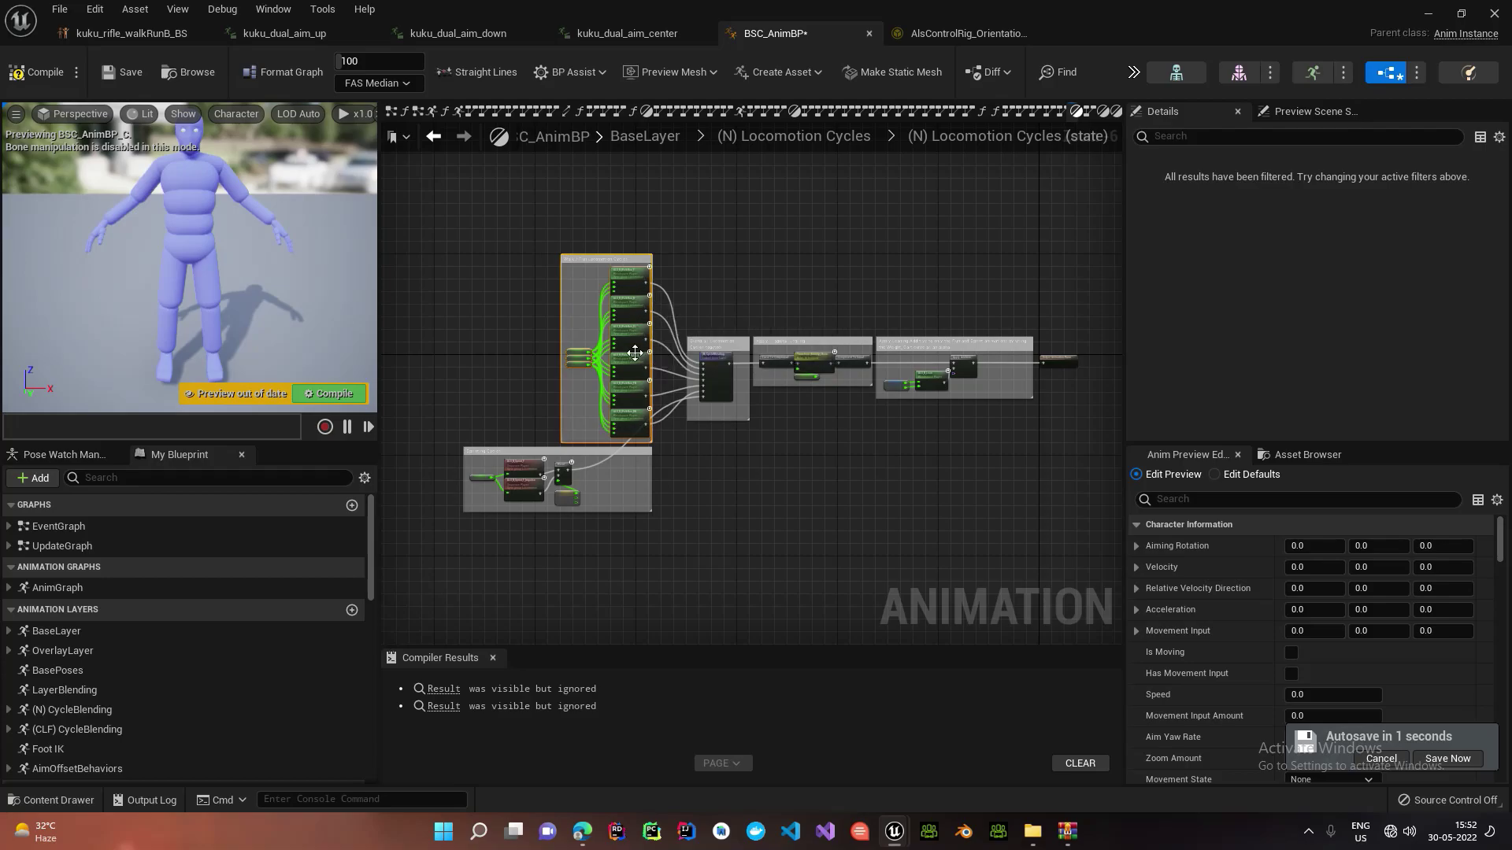
{"action": "scroll", "coordinate": [585, 332], "scroll_direction": "up", "scroll_amount": 6}
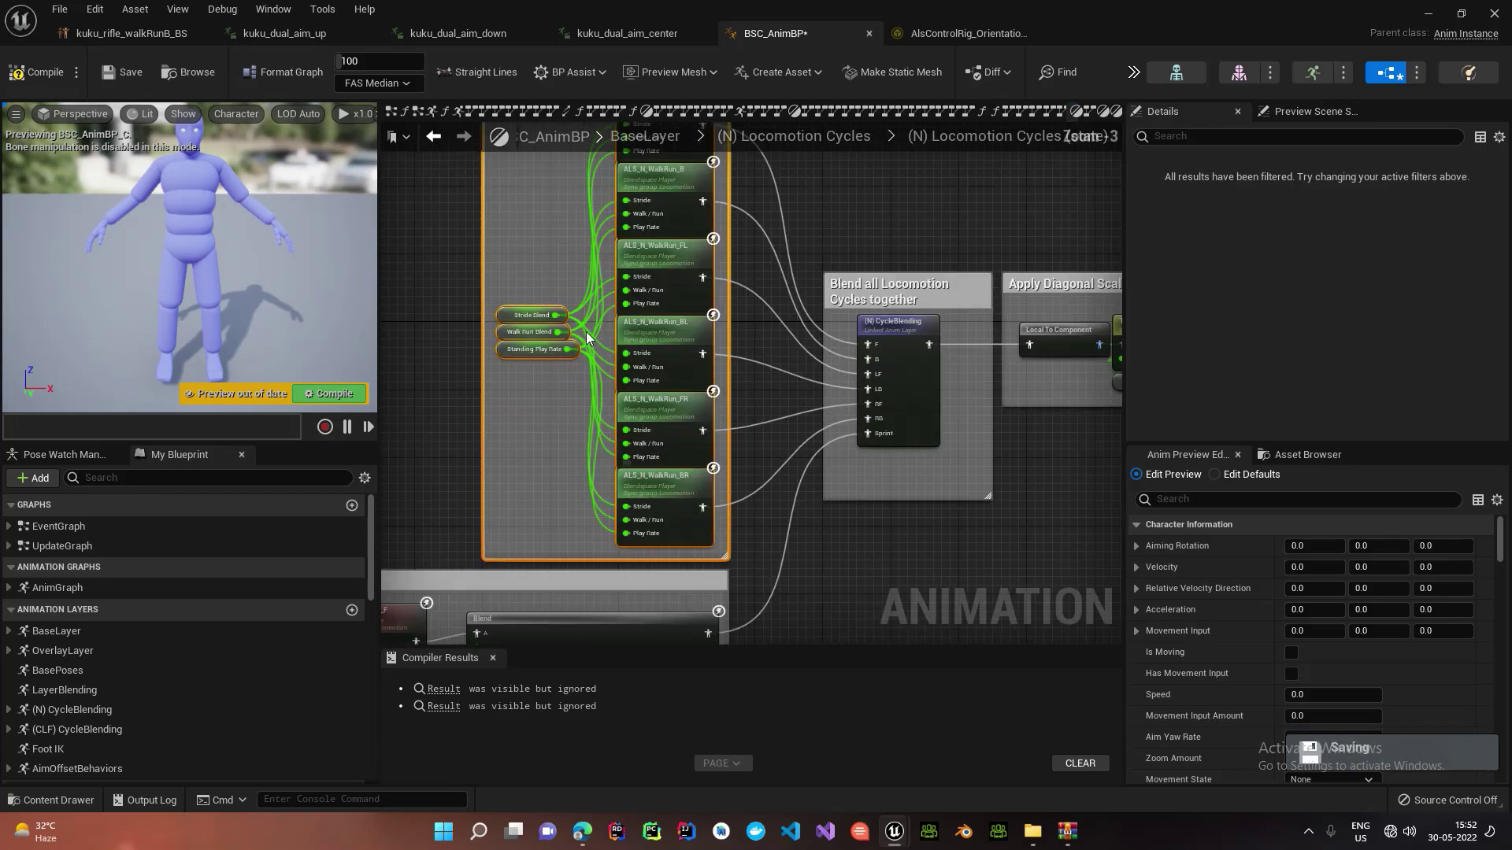
{"action": "right_click_drag", "start_coordinate": [566, 296], "coordinate": [515, 457]}
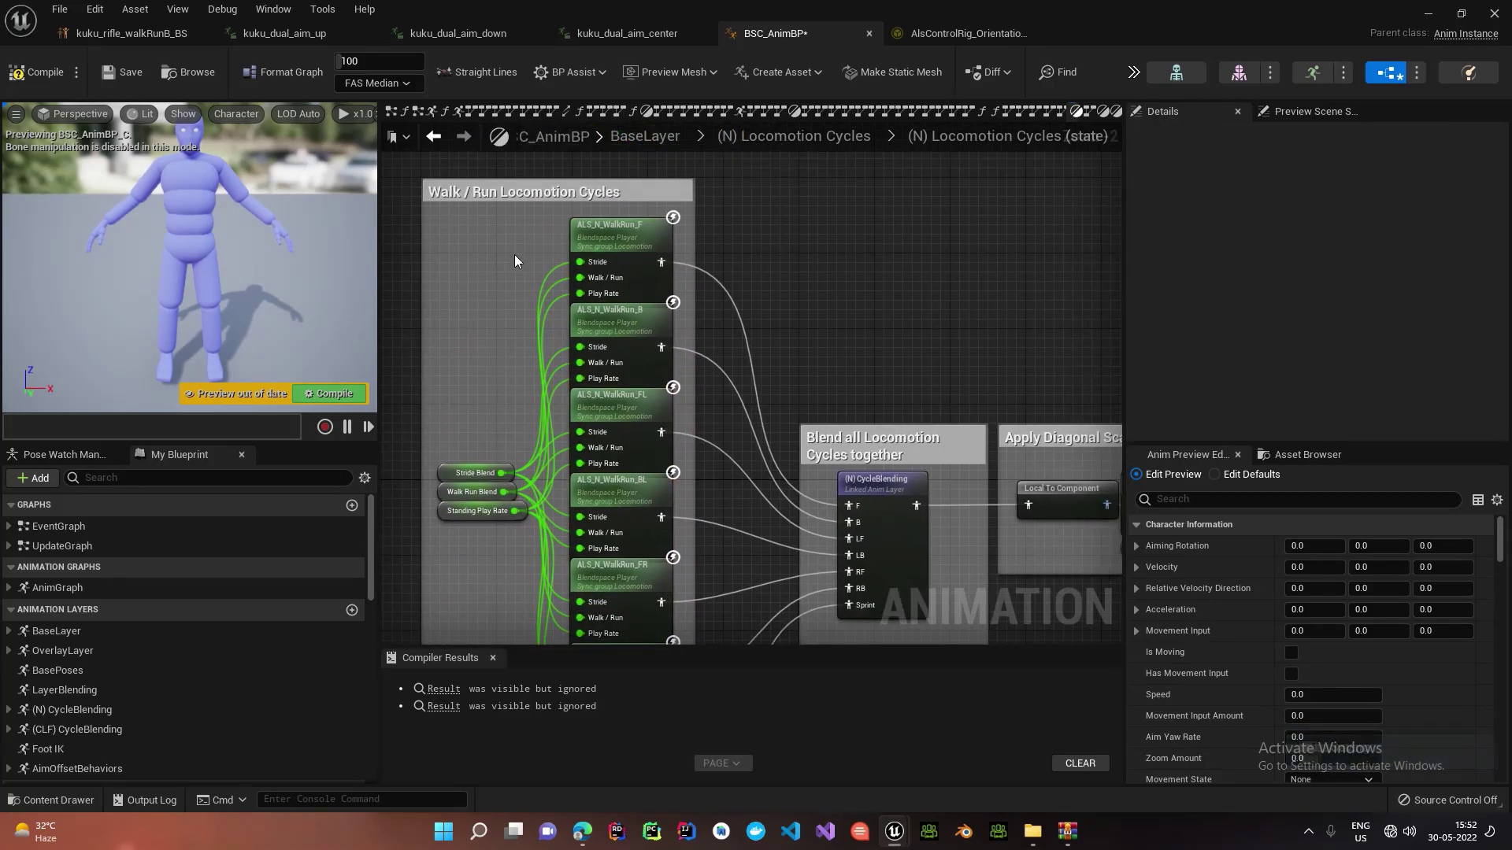
Step: Follow the walk/run cycles through the (N) CycleBlending layer node into the Apply Diagonal Scaling group
{"action": "left_click_drag", "start_coordinate": [513, 254], "coordinate": [609, 340]}
{"action": "right_click_drag", "start_coordinate": [893, 492], "coordinate": [664, 377]}
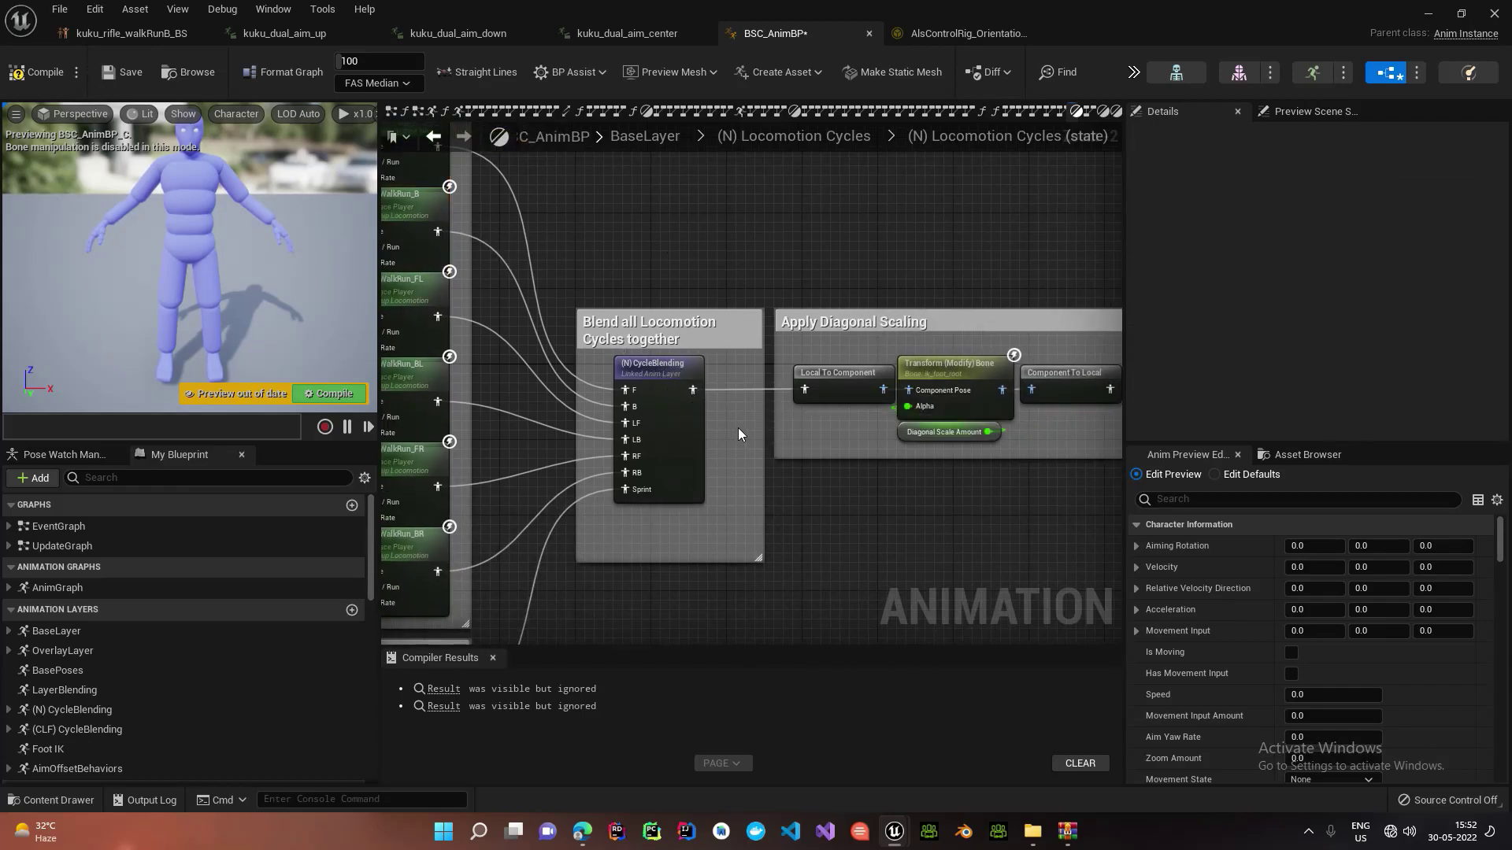
{"action": "right_click_drag", "start_coordinate": [739, 428], "coordinate": [698, 412]}
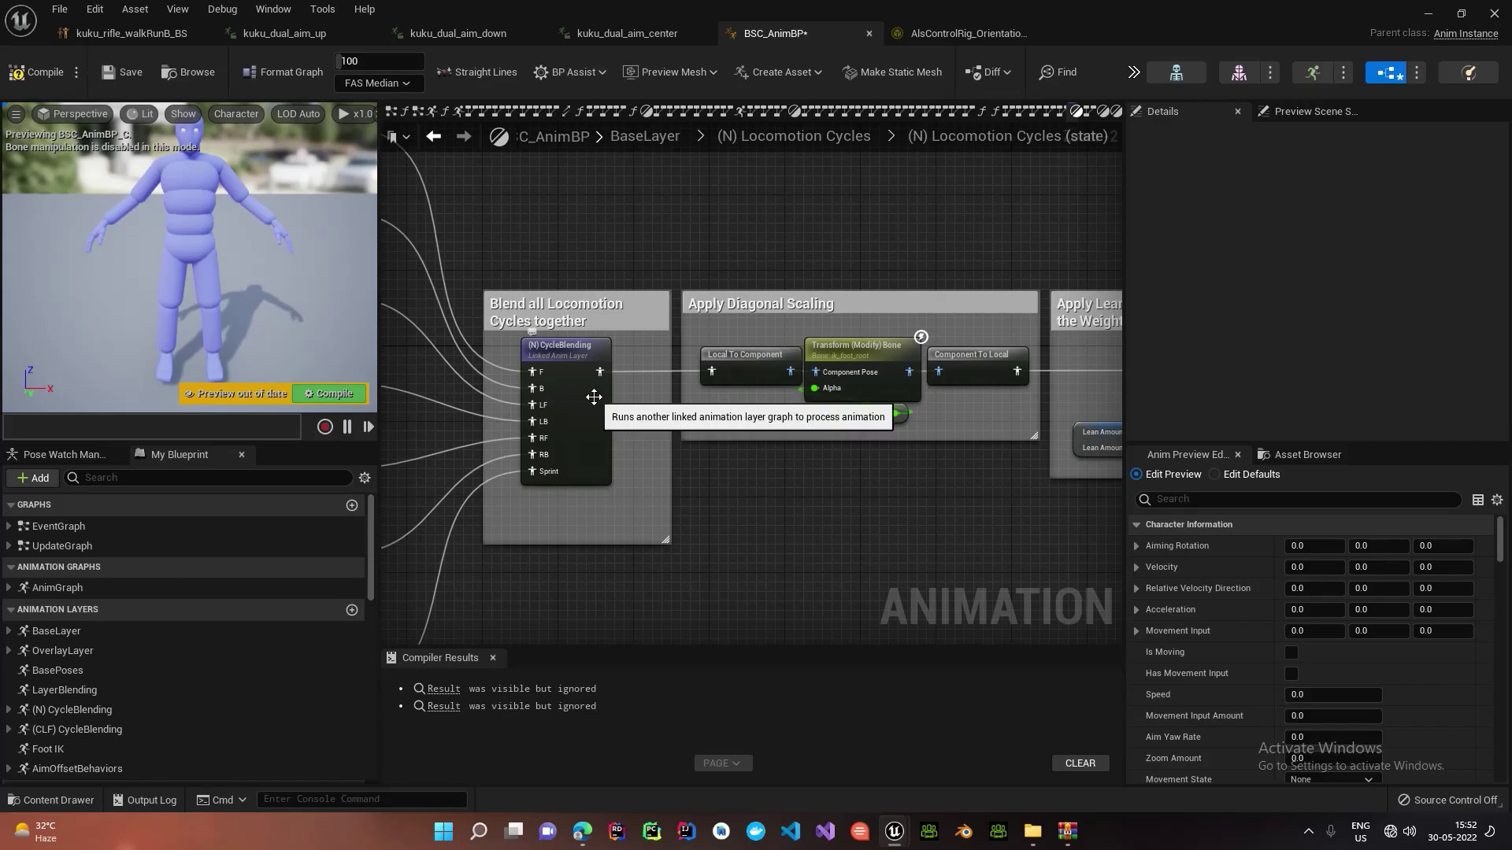
{"action": "scroll", "coordinate": [567, 397], "scroll_direction": "down", "scroll_amount": 2}
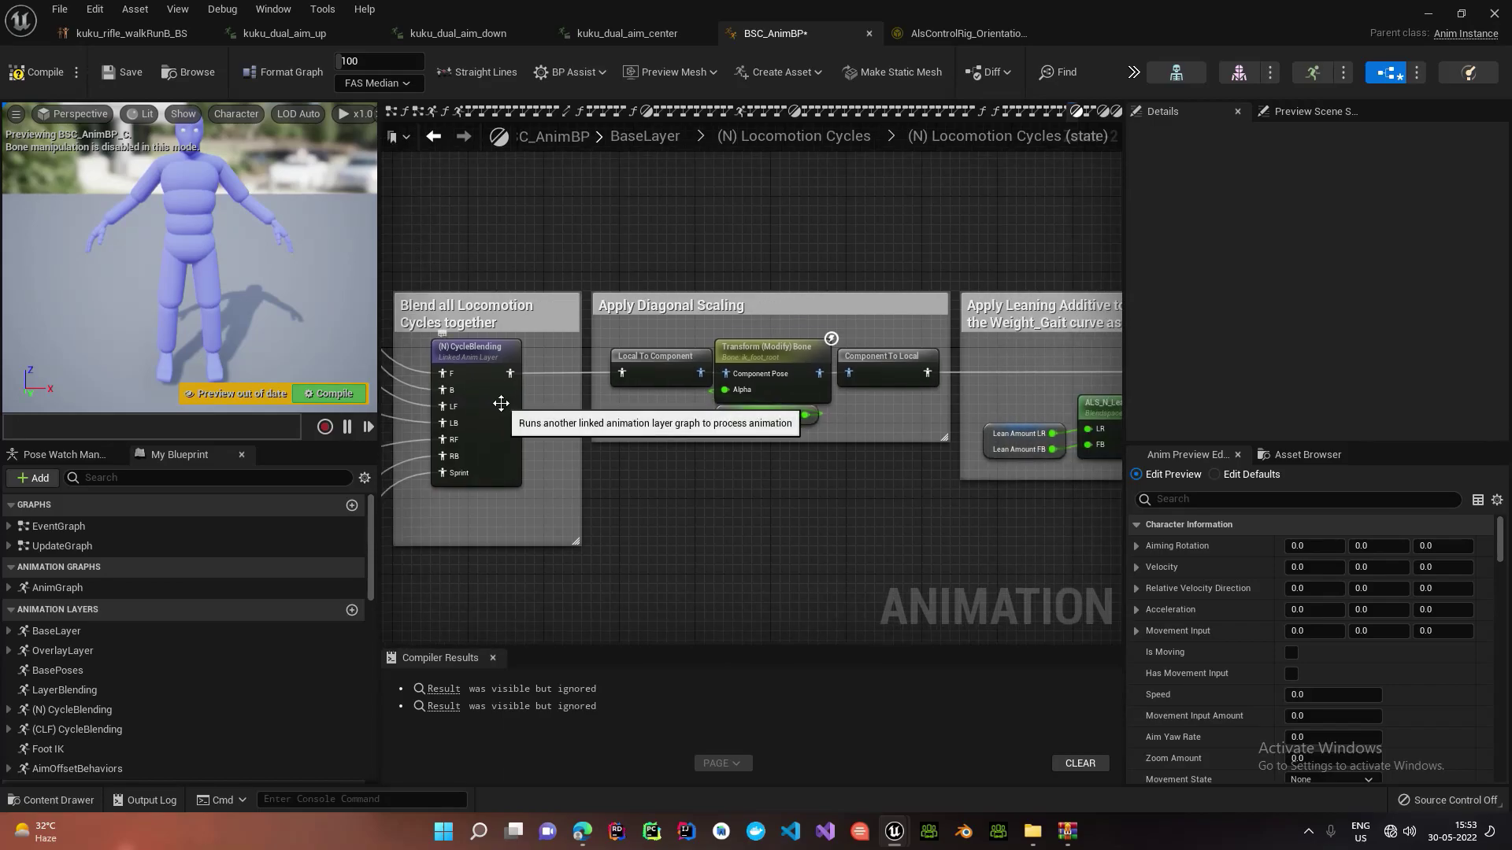
{"action": "scroll", "coordinate": [531, 409], "scroll_direction": "down", "scroll_amount": 1}
{"action": "scroll", "coordinate": [530, 404], "scroll_direction": "up", "scroll_amount": 5}
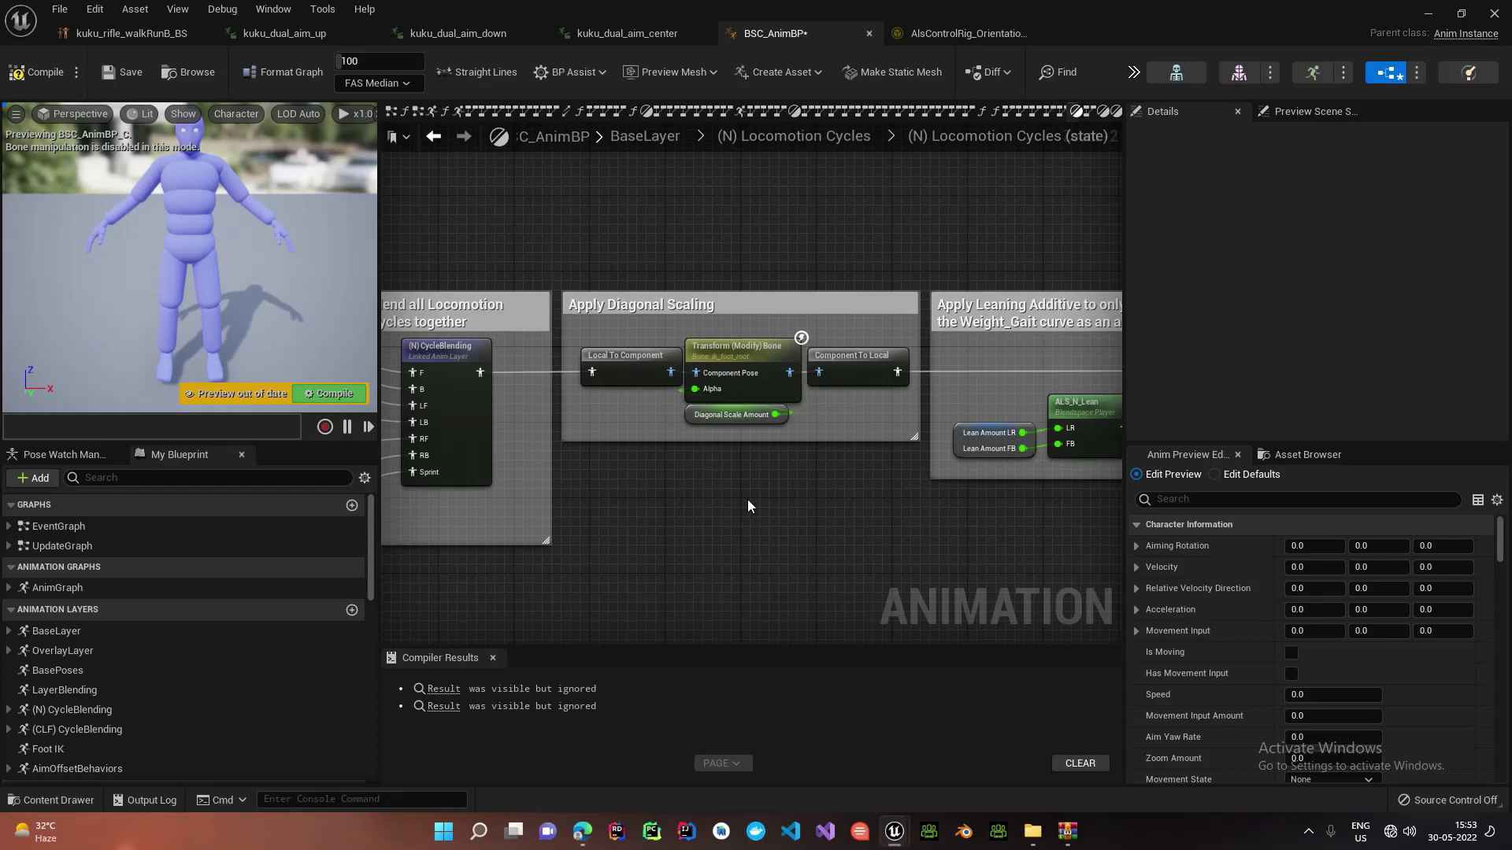
Step: Return to the BaseLayer graph and select the cached 'Final Moving Pose' node in the Neutral Standing States group
{"action": "right_click_drag", "start_coordinate": [778, 492], "coordinate": [728, 492]}
{"action": "double_click", "coordinate": [727, 492]}
{"action": "key", "text": "alt+Left"}
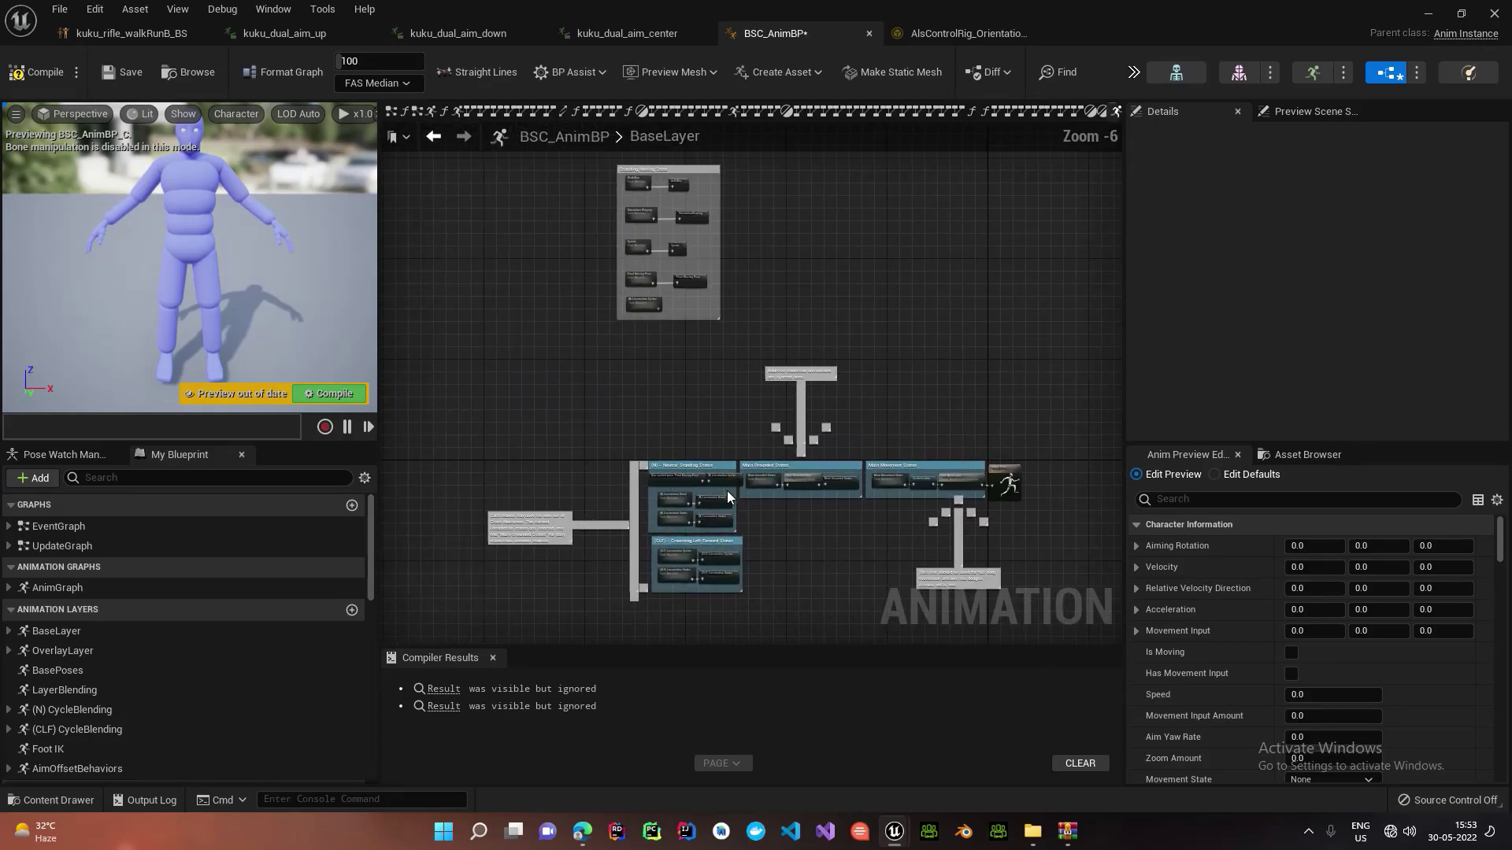
{"action": "left_click", "coordinate": [682, 483]}
{"action": "scroll", "coordinate": [684, 479], "scroll_direction": "up", "scroll_amount": 3}
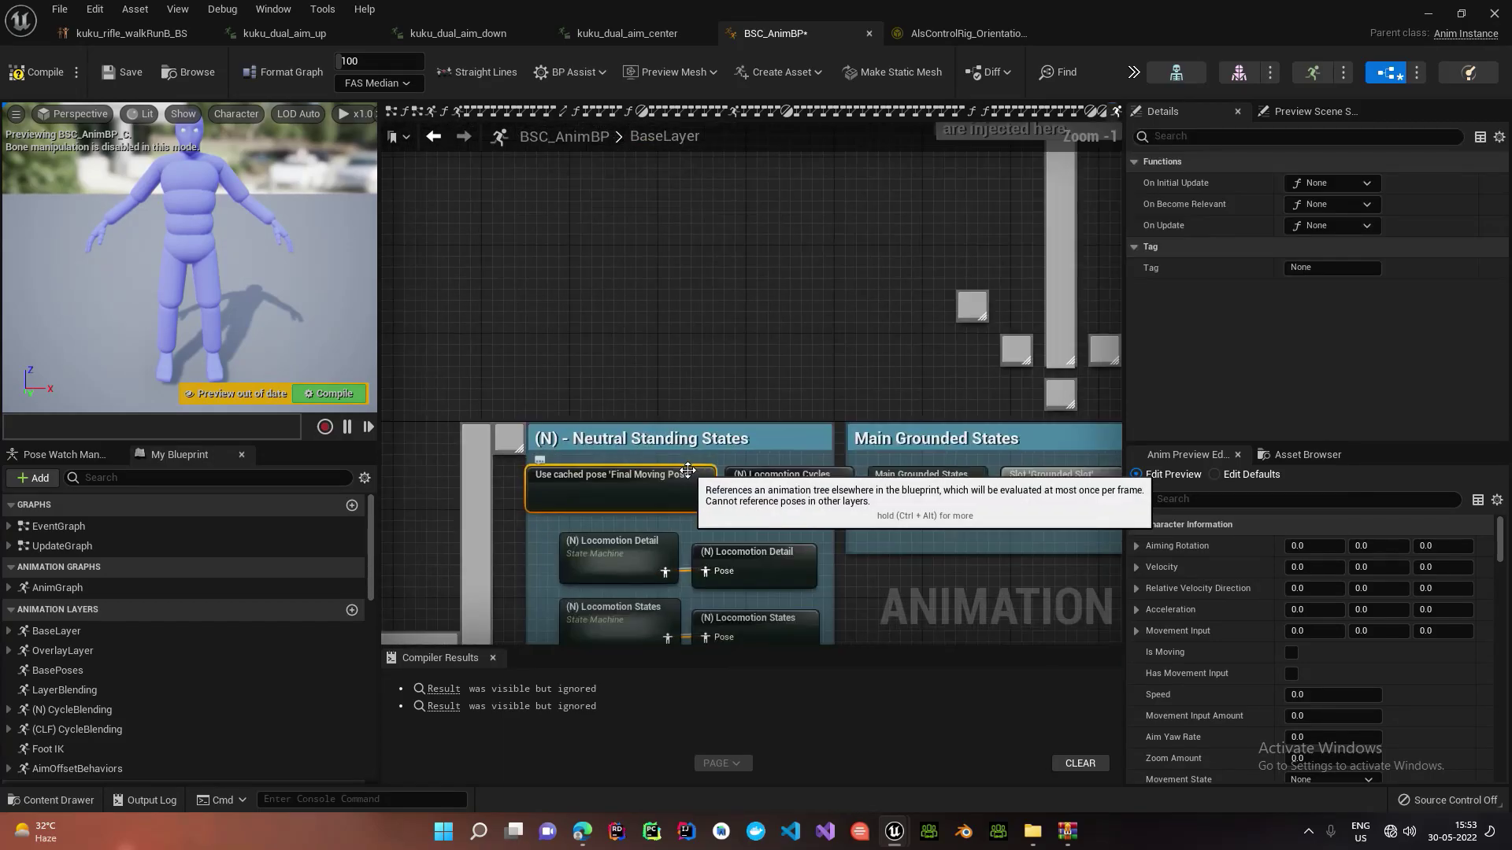
Step: Examine the (N) Neutral Standing States and (CLF) Crouching Left Forward States groups in the BaseLayer graph
{"action": "scroll", "coordinate": [684, 480], "scroll_direction": "down", "scroll_amount": 8}
{"action": "right_click_drag", "start_coordinate": [652, 405], "coordinate": [591, 395]}
{"action": "scroll", "coordinate": [546, 452], "scroll_direction": "up", "scroll_amount": 4}
{"action": "right_click_drag", "start_coordinate": [545, 451], "coordinate": [452, 298]}
{"action": "left_click_drag", "start_coordinate": [453, 298], "coordinate": [704, 559]}
{"action": "left_click", "coordinate": [477, 291]}
{"action": "left_click_drag", "start_coordinate": [477, 296], "coordinate": [659, 535]}
{"action": "left_click", "coordinate": [744, 534]}
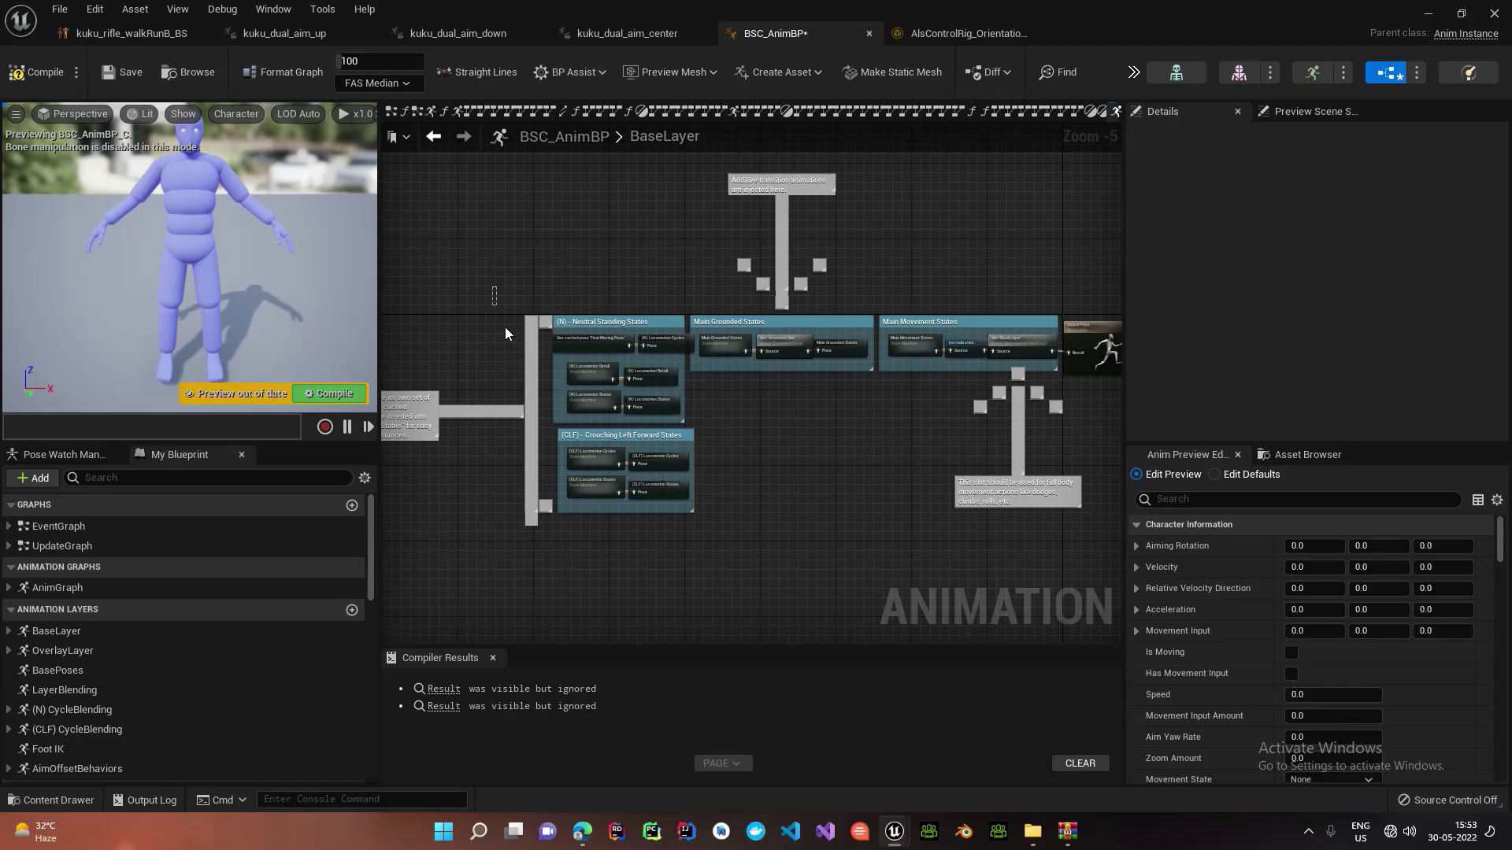
{"action": "left_click_drag", "start_coordinate": [505, 333], "coordinate": [660, 527]}
{"action": "left_click", "coordinate": [773, 515]}
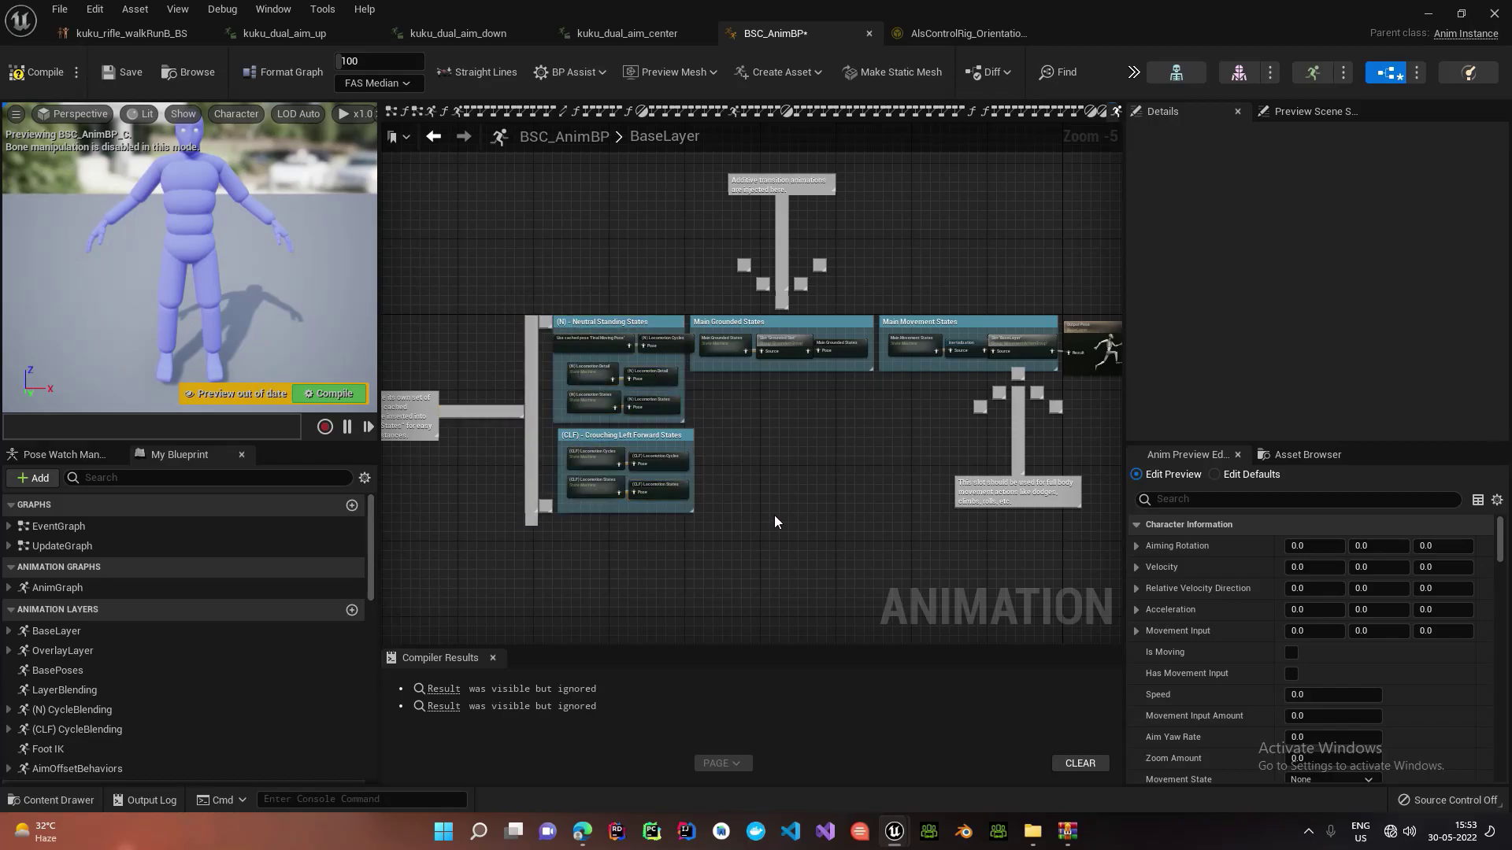